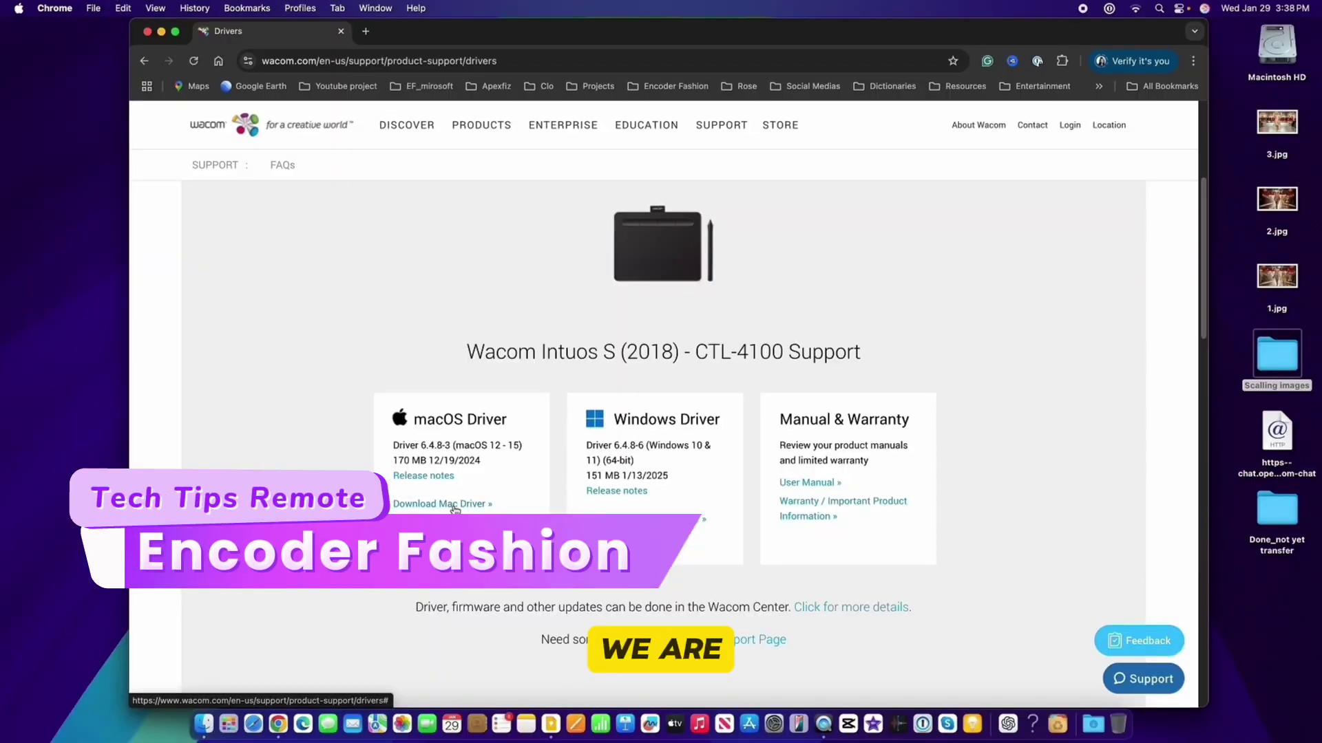
click(436, 502)
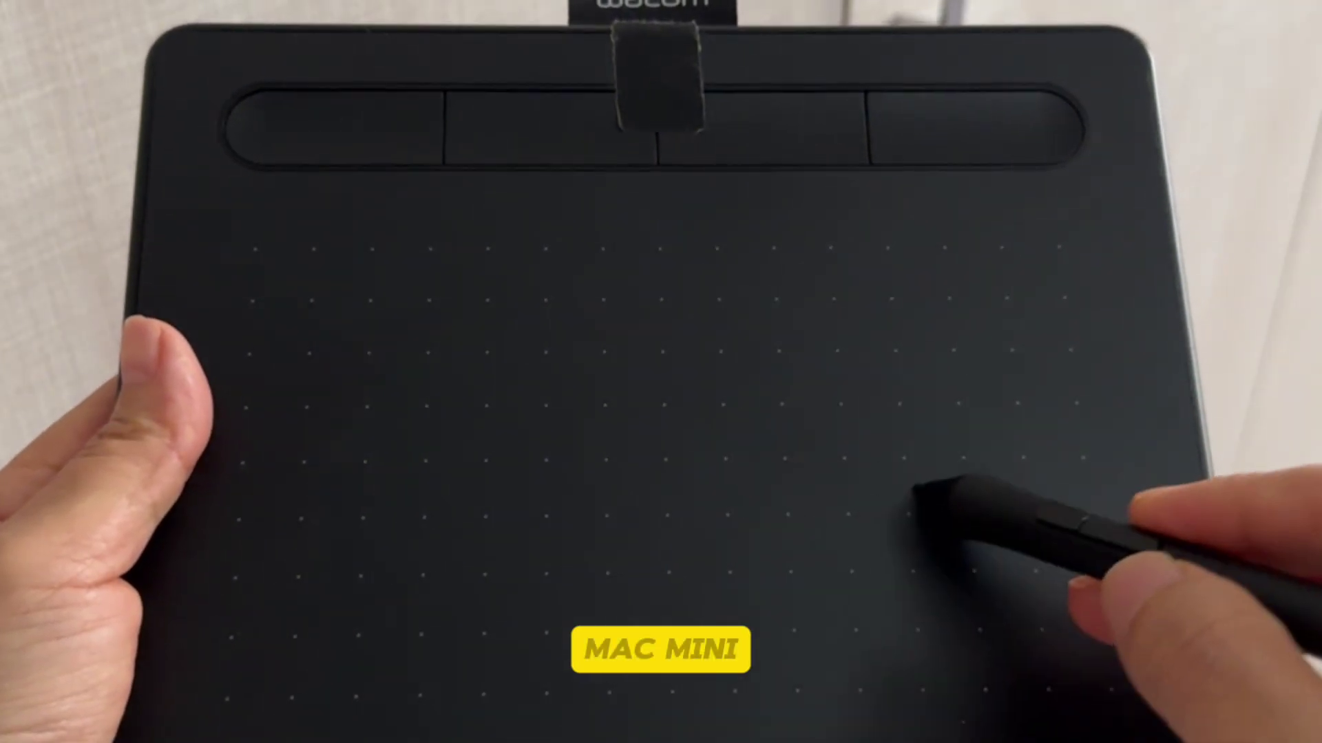
click(425, 444)
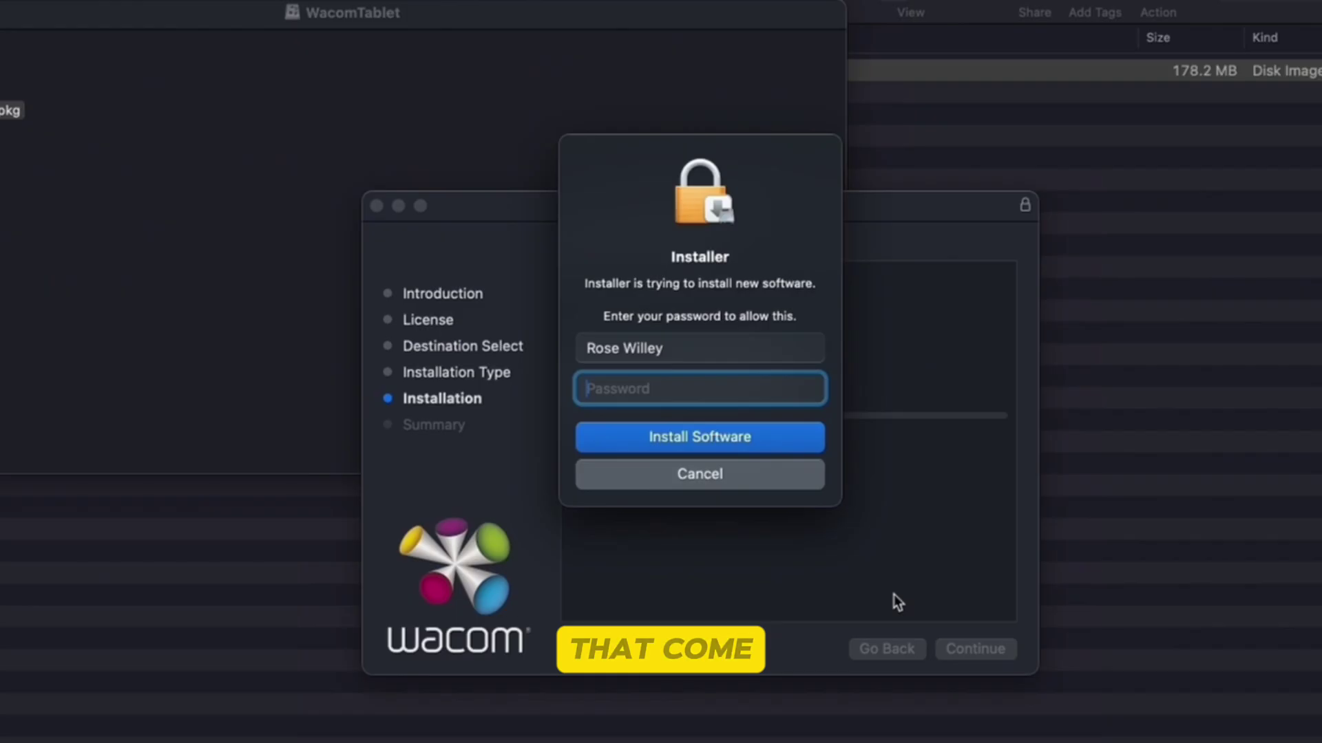
Enter the account password to authorize installing the Wacom tablet software.
text(****)
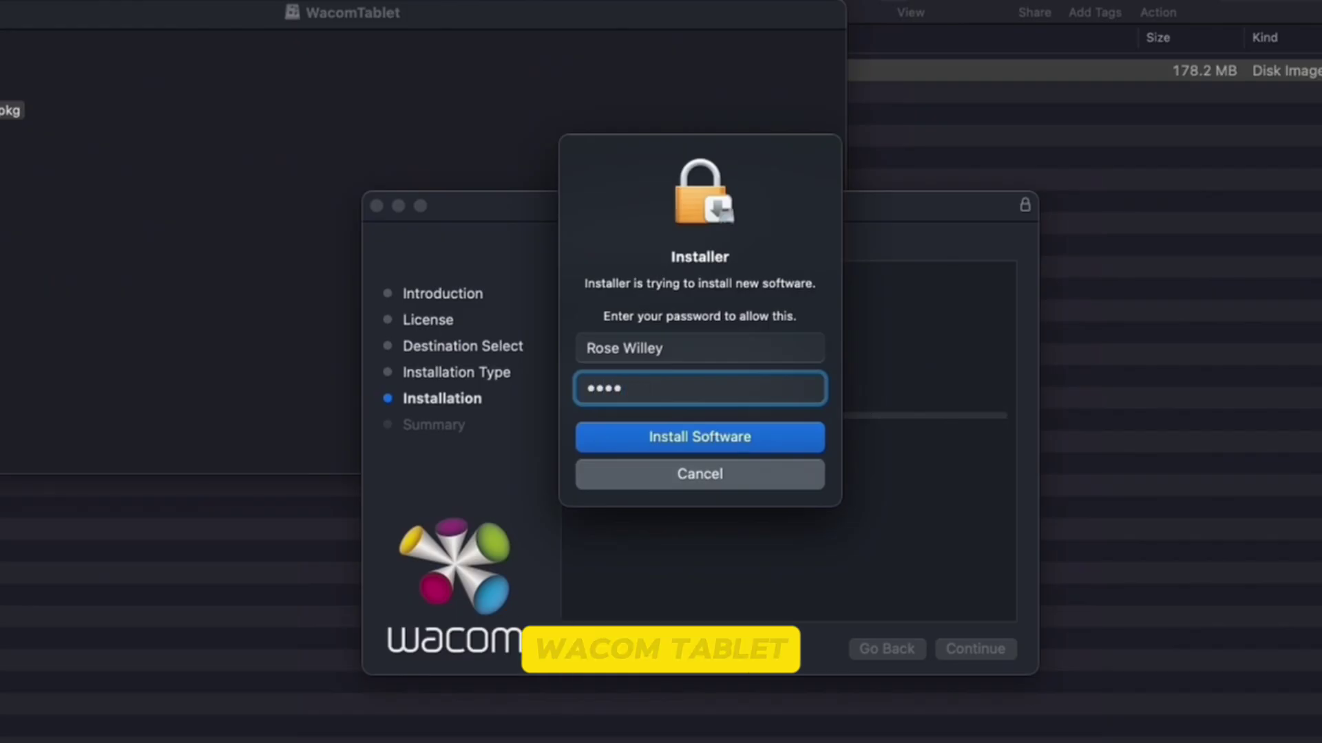
key(Return)
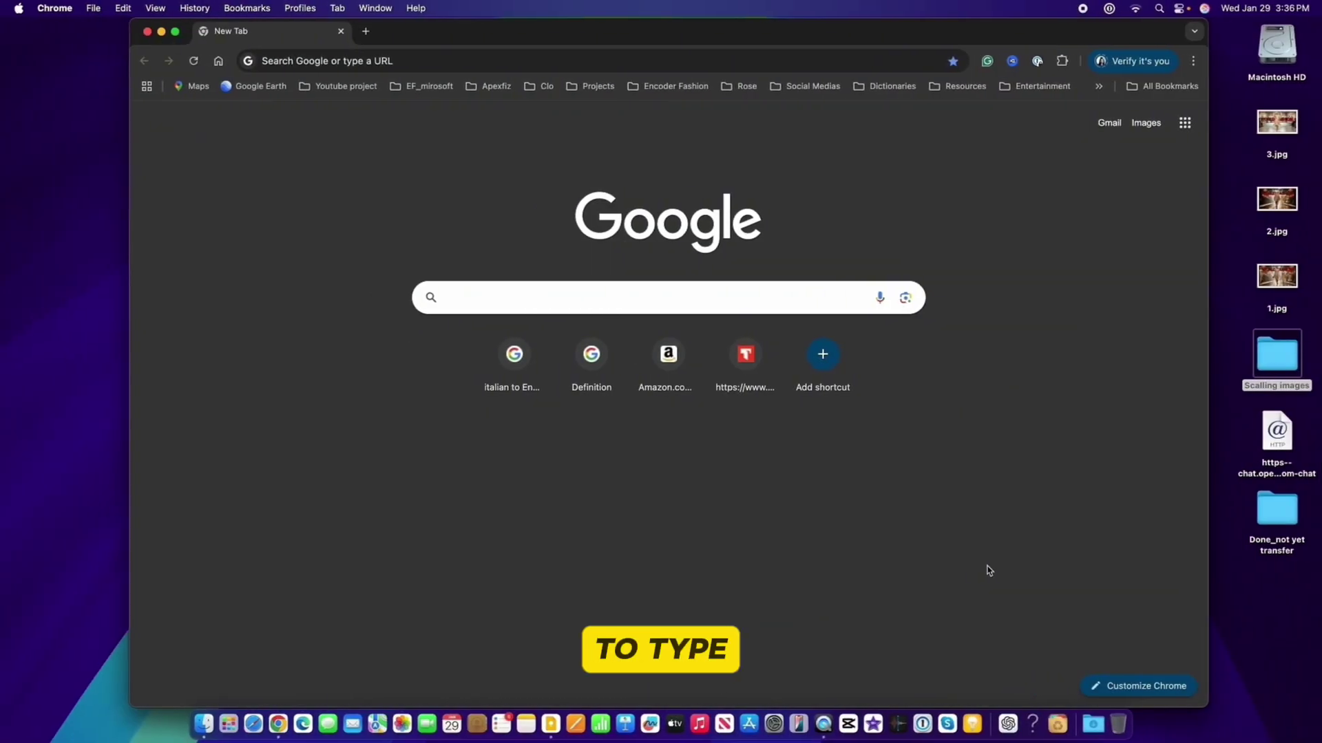
Enter "wacom" as the Google search text on the new tab page.
text(wac)
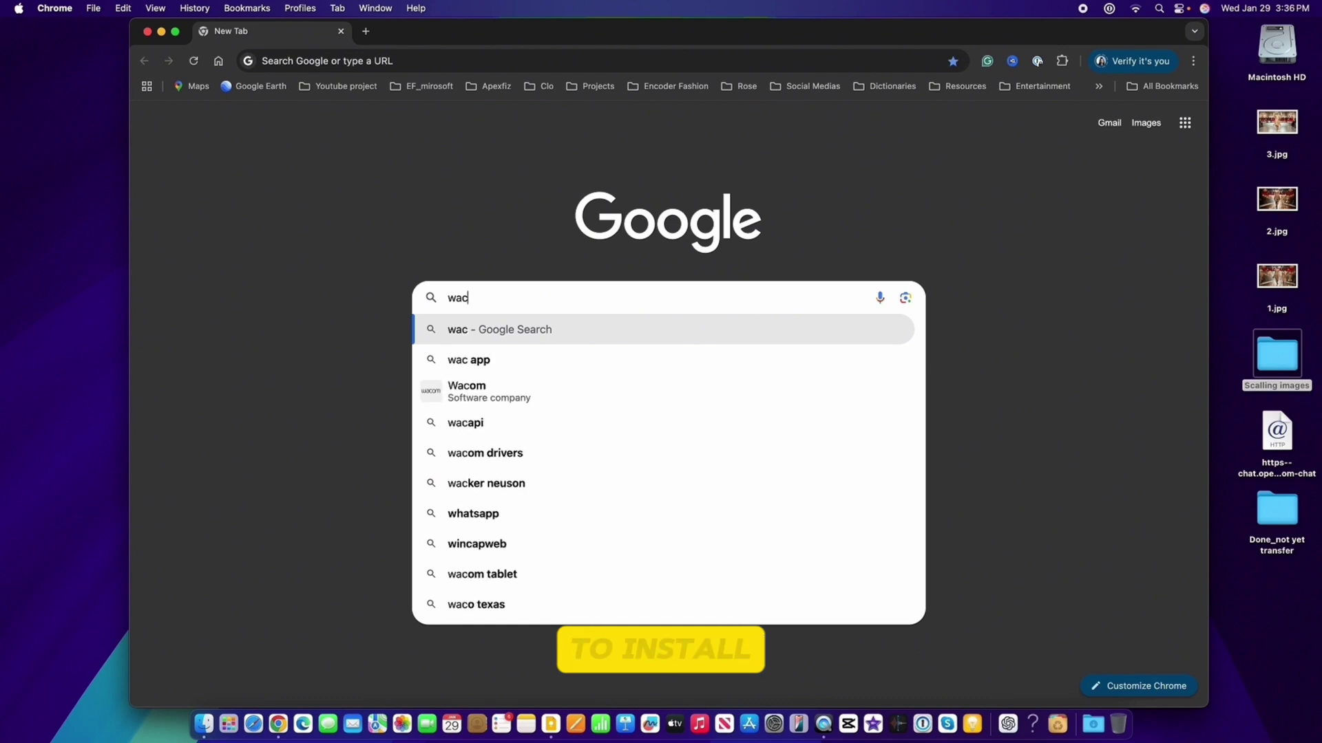
text(om)
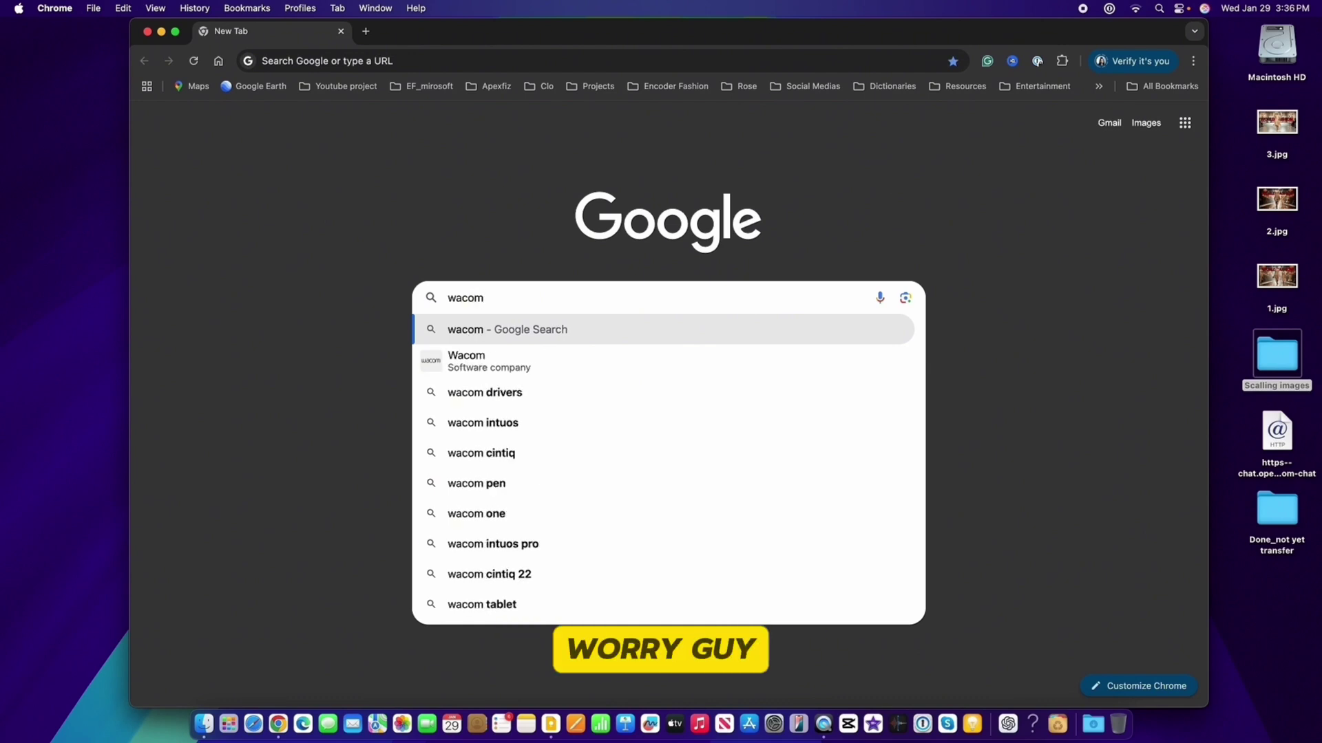
Switch to Google Keep and copy the Wacom software installation link from the "Wacom Table Video" note.
click(551, 724)
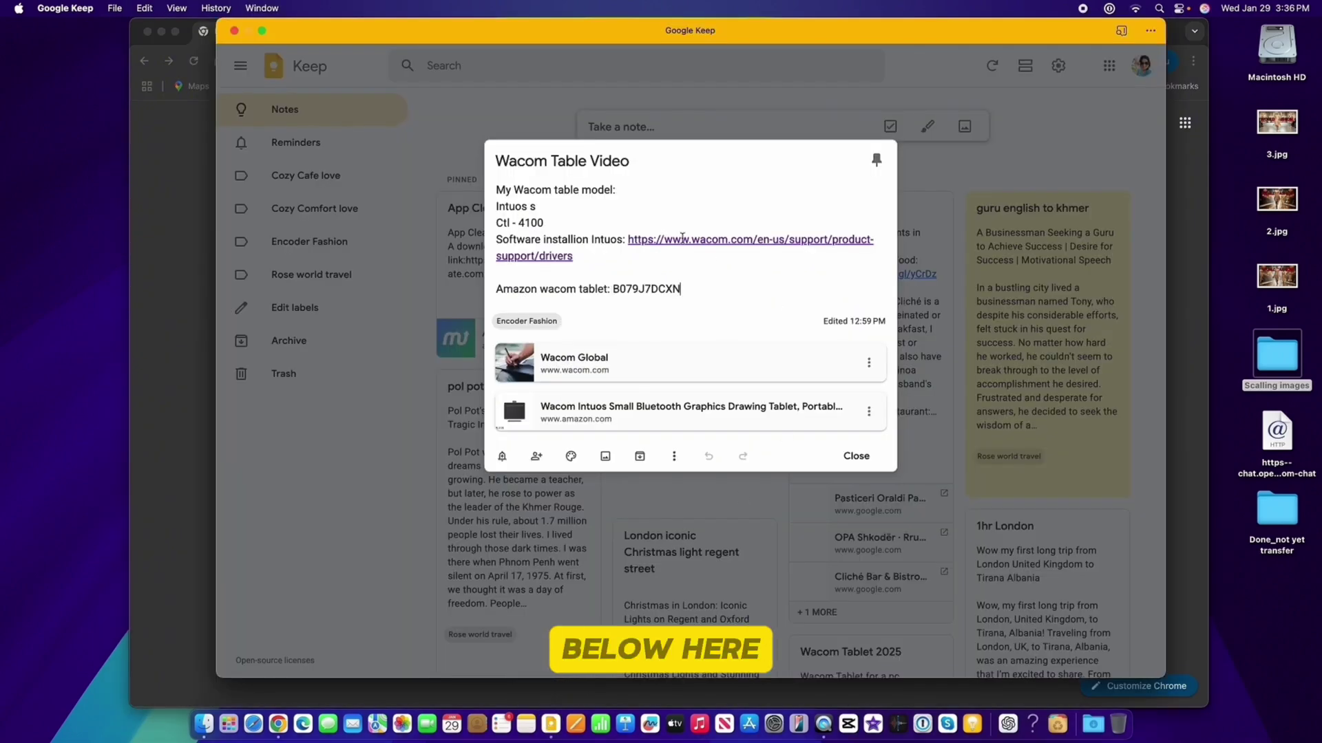
click(712, 240)
drag(623, 240, 702, 256)
key(super+c)
right_click(704, 242)
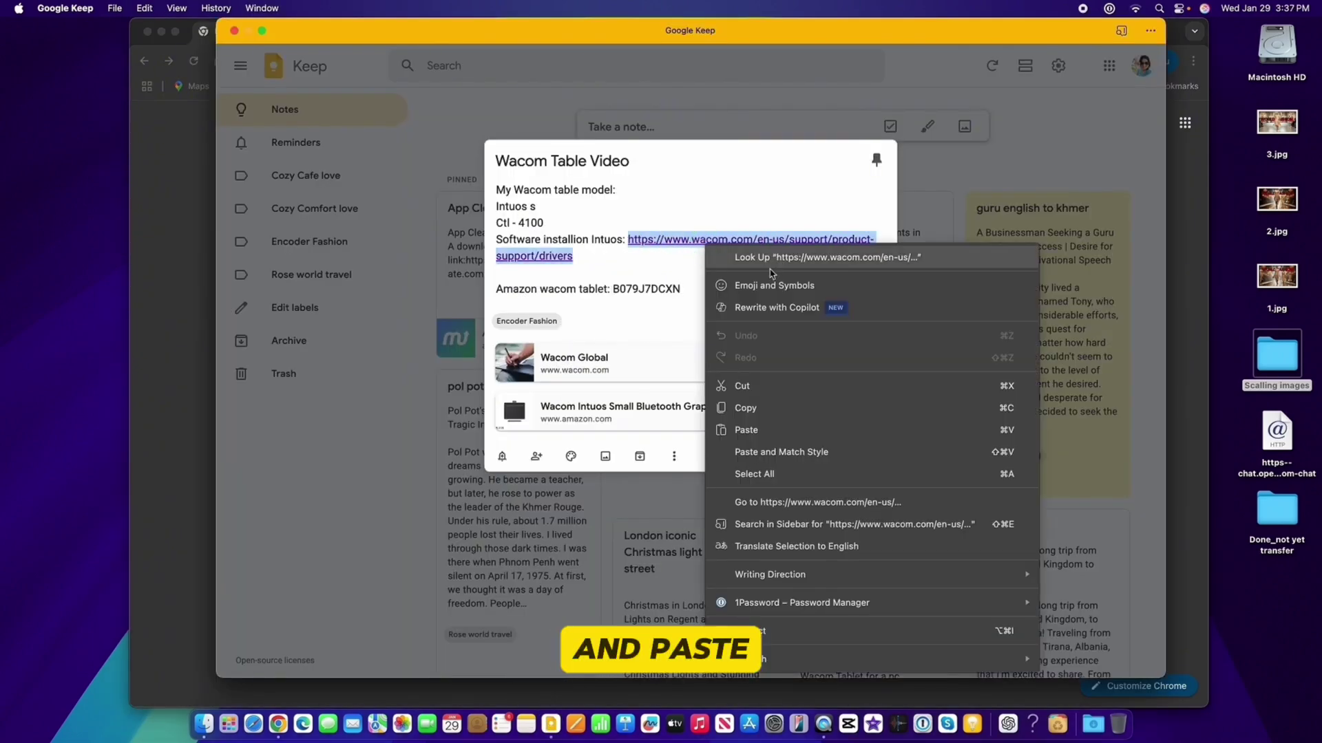
click(764, 408)
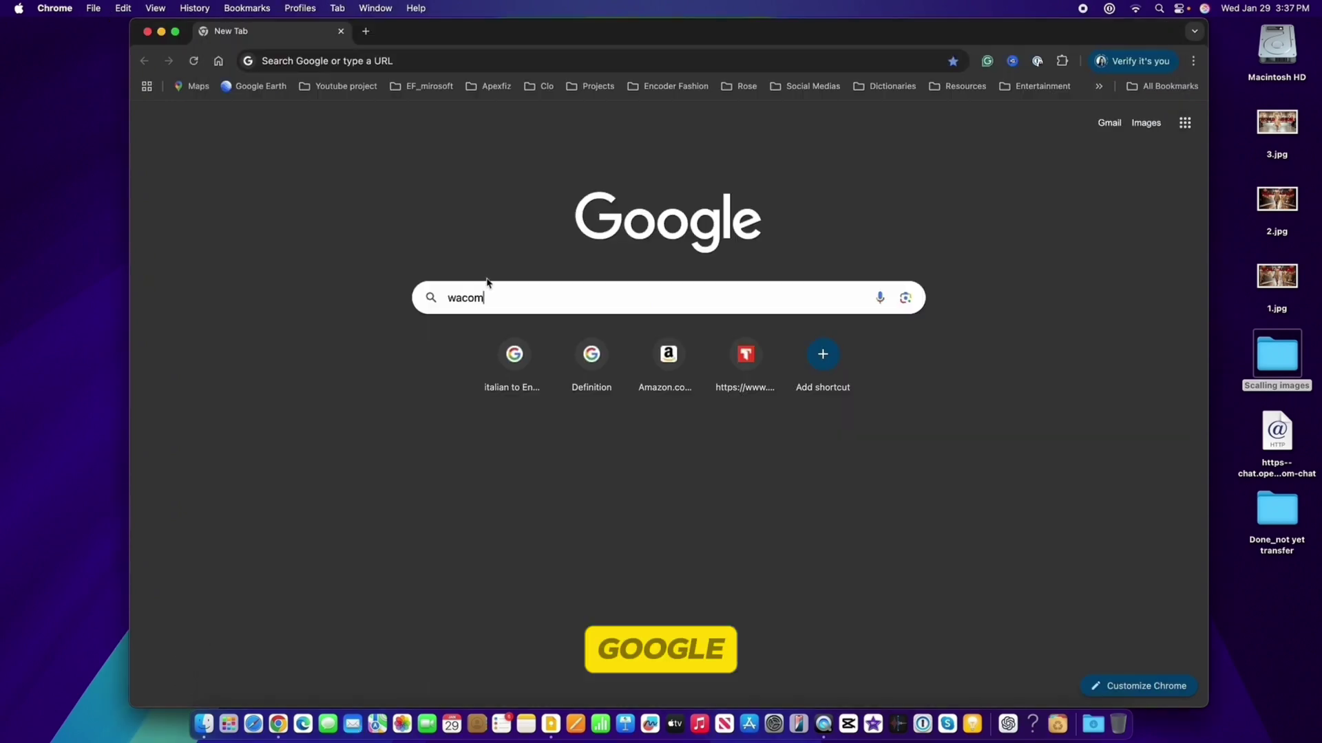
double_click(508, 297)
key(super+v)
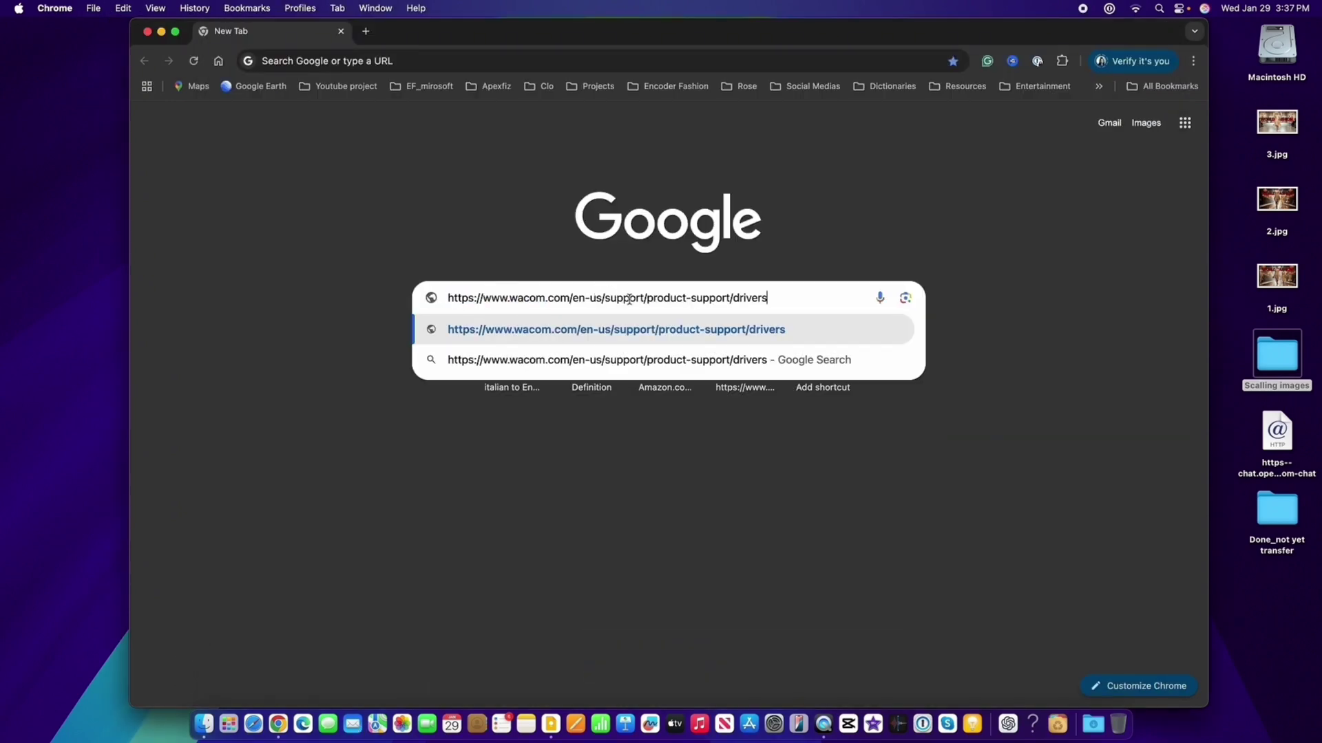
key(Return)
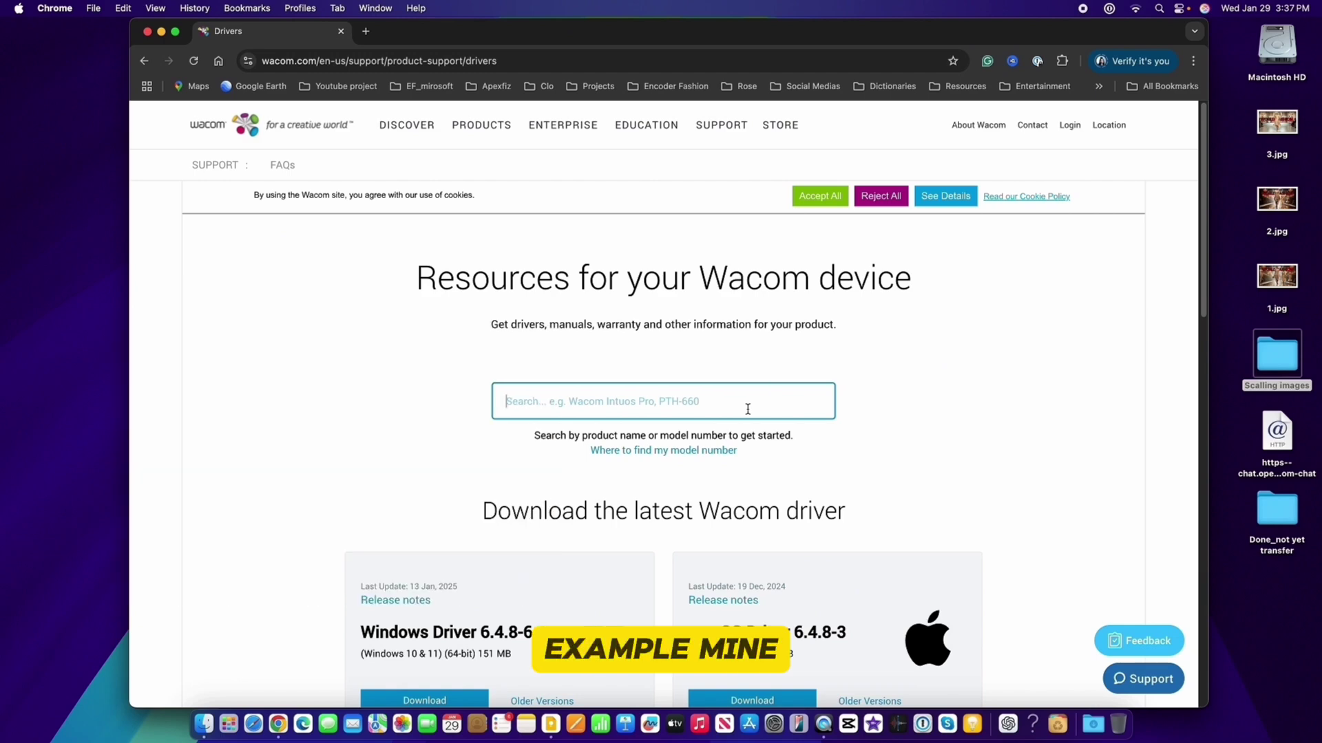
Search the device resources for "intuos s" and choose "CTL-4100 - Wacom Intuos S (2018)".
text(intuos)
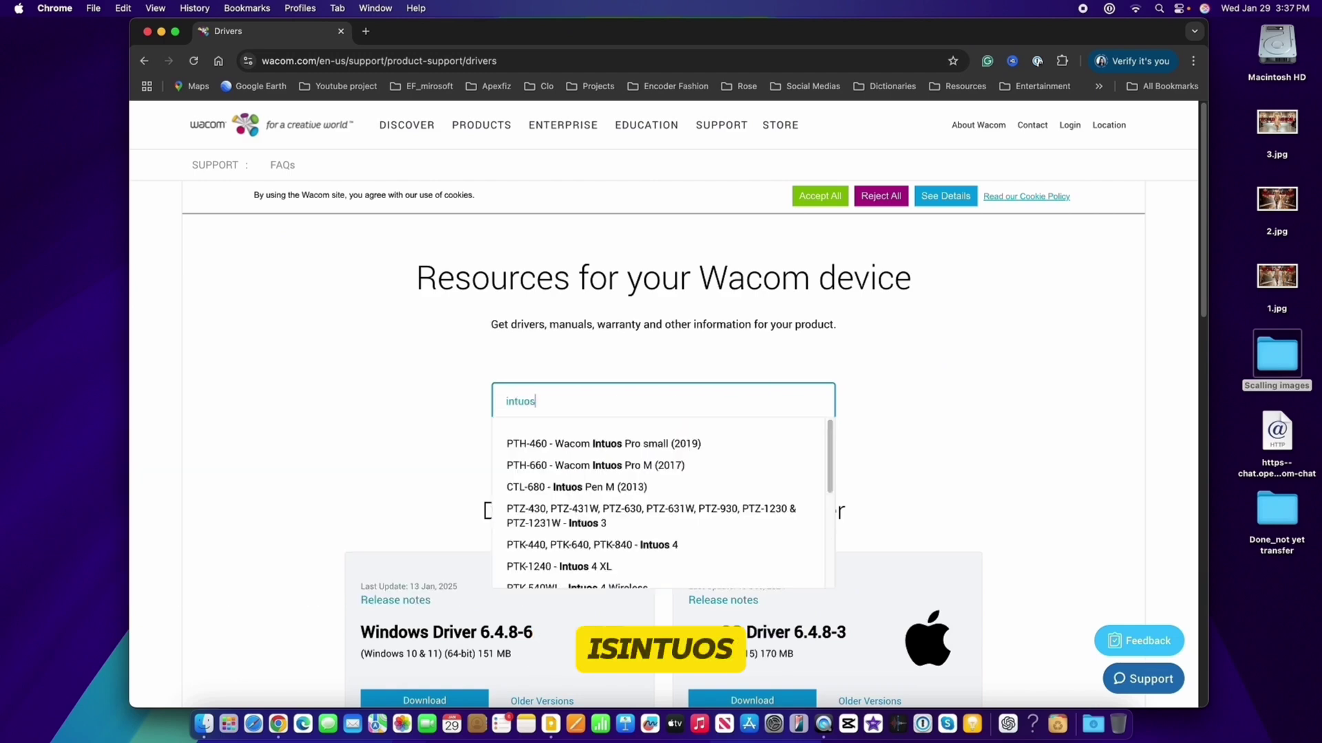
text( s)
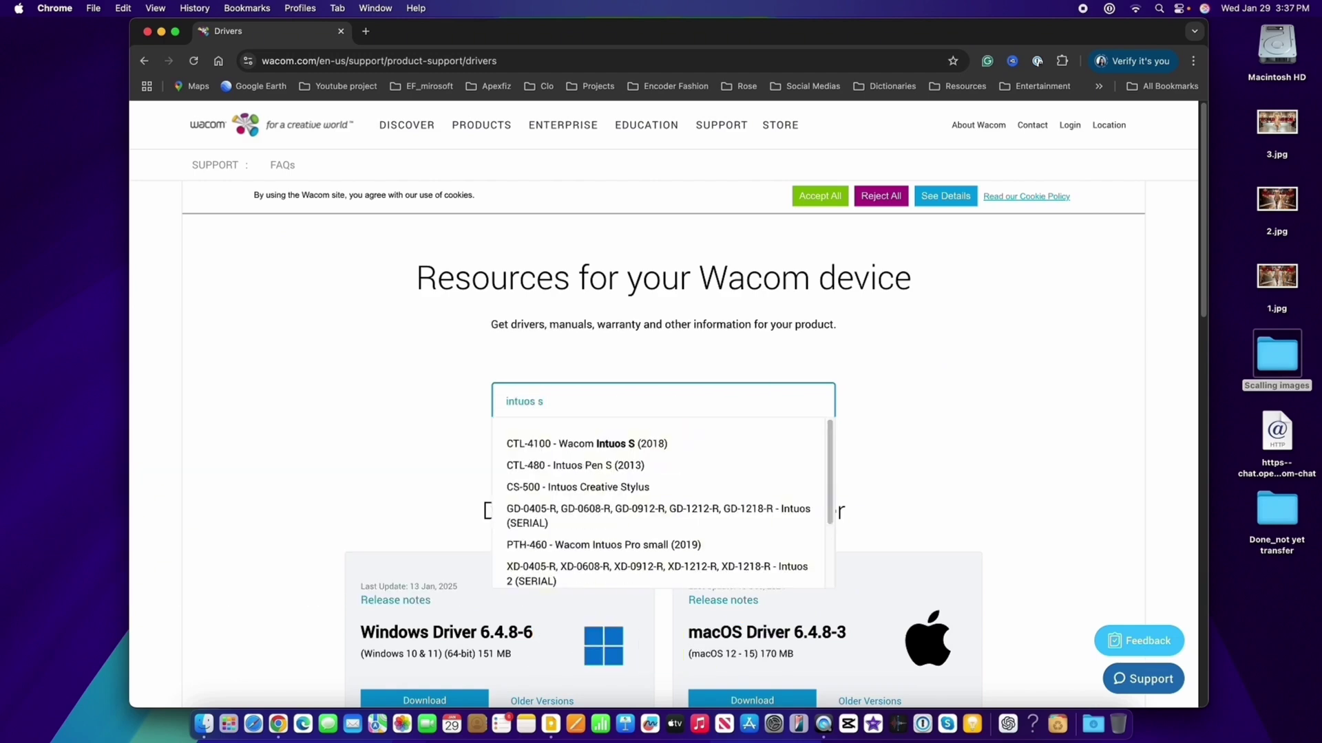
click(545, 446)
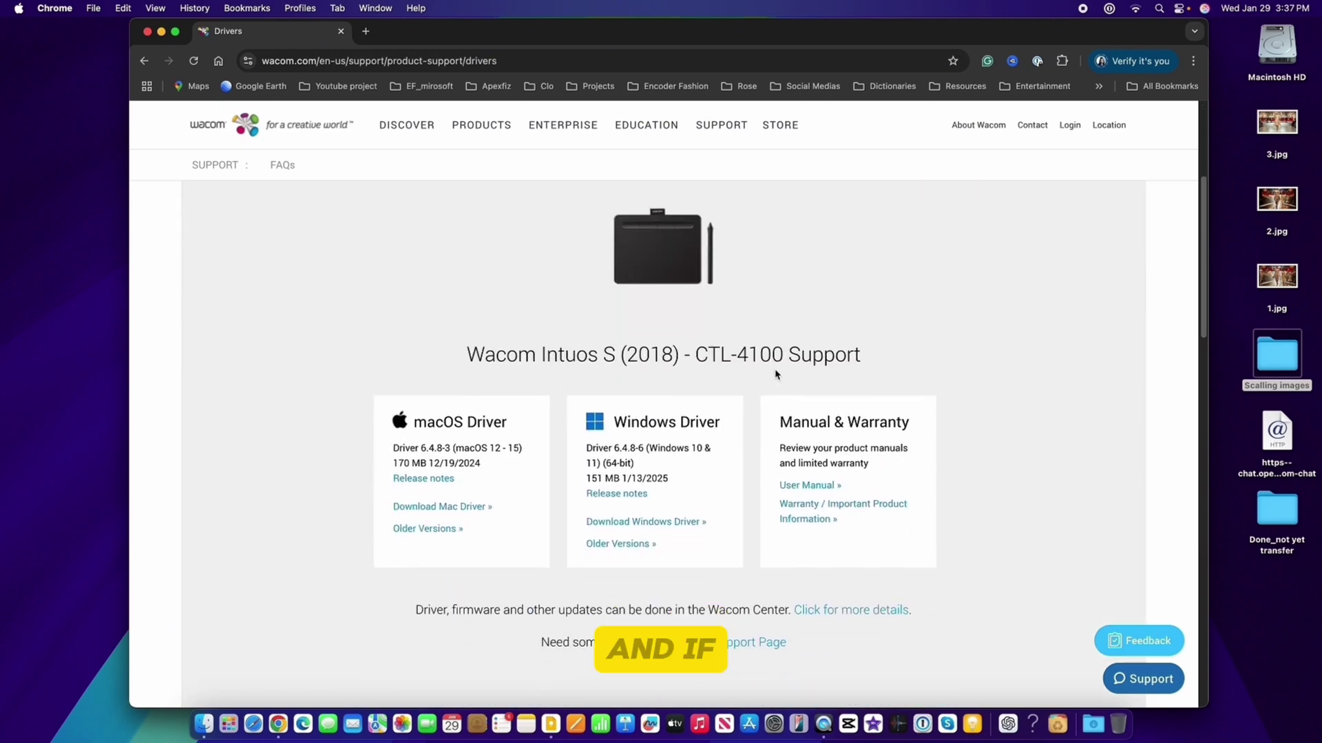
Download the Mac driver 6.4.8-3 for the Wacom Intuos S and confirm the download.
scroll(521, 538, down, 1)
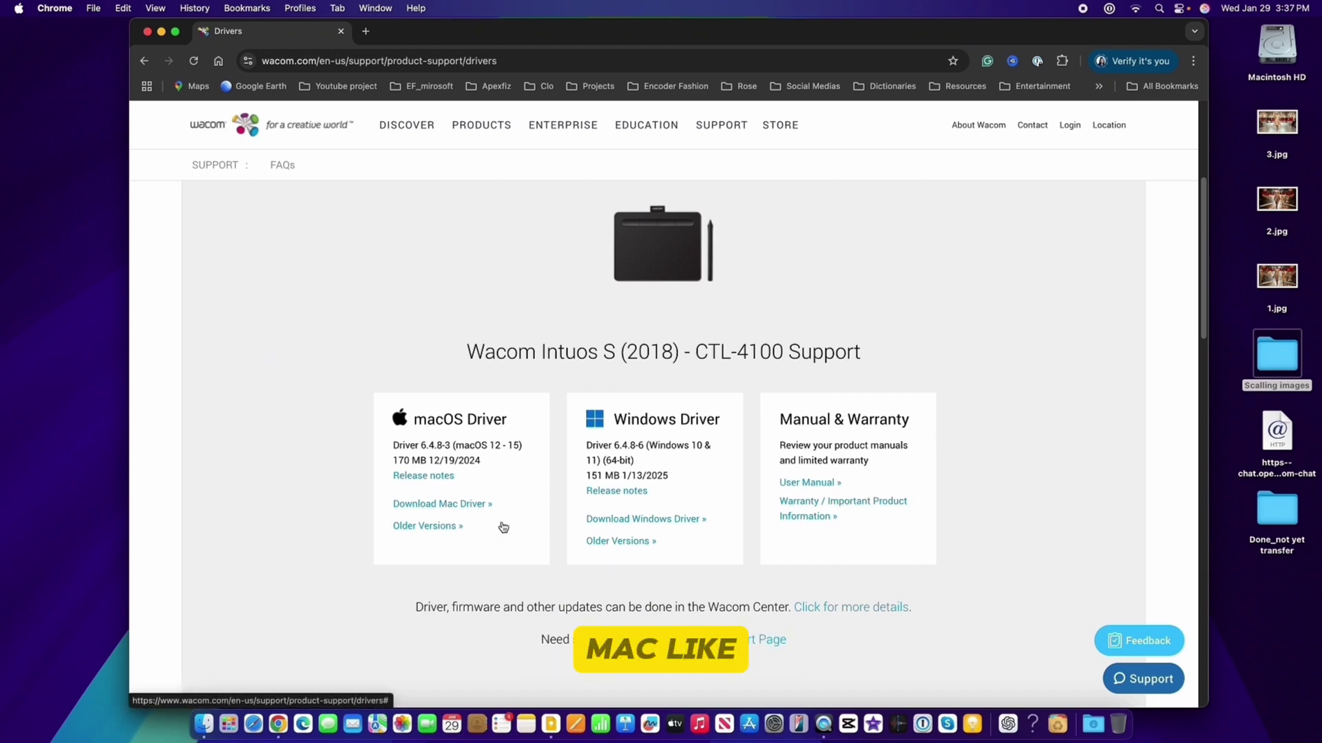
click(454, 506)
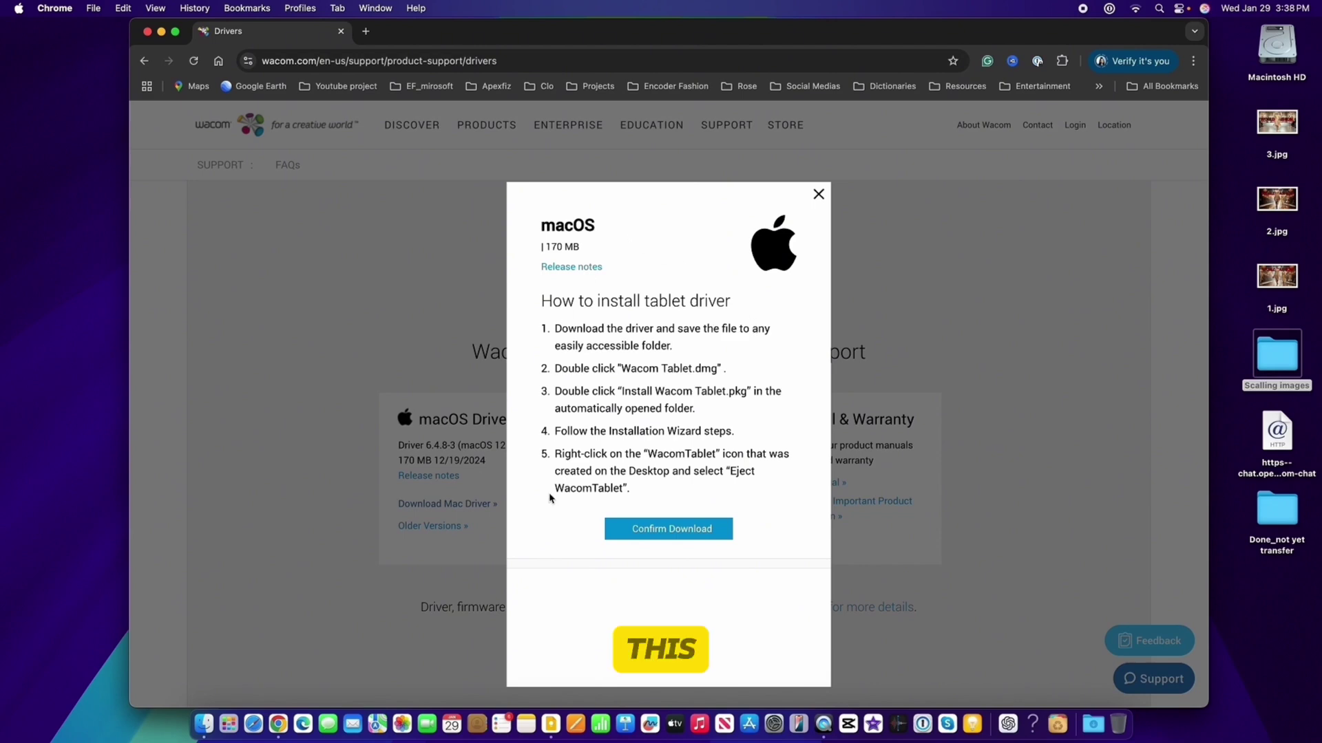
click(659, 537)
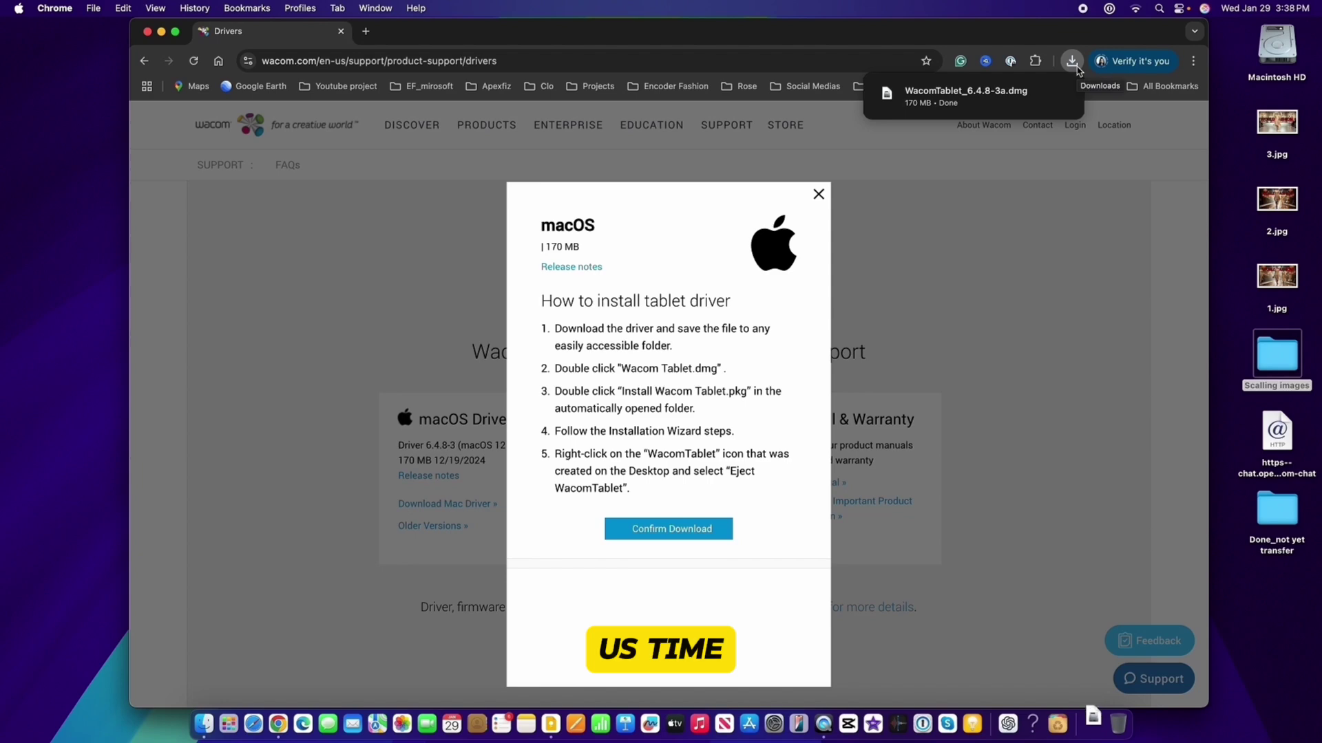
mouse_move(924, 110)
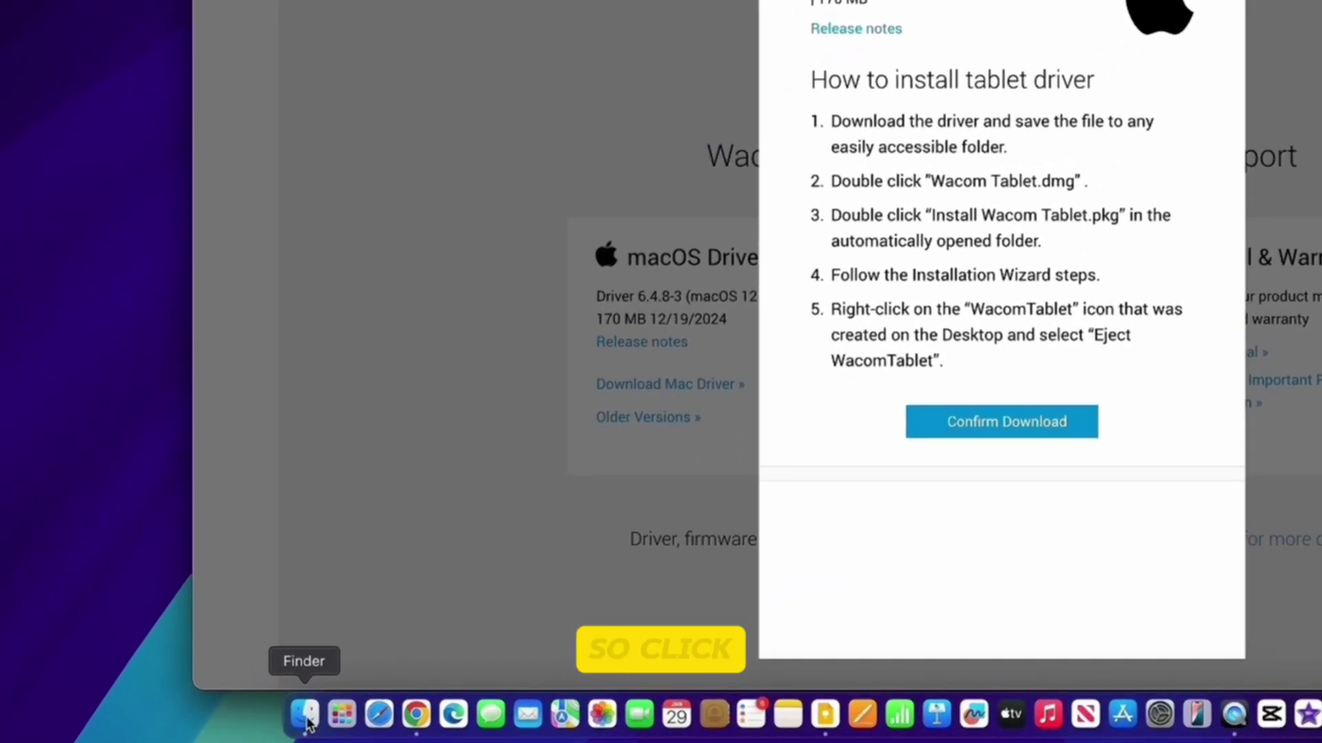
Switch to Finder, open WacomTablet_6.4.8-3a.dmg from the Downloads folder, and launch "Install Wacom Tablet.pkg".
click(305, 716)
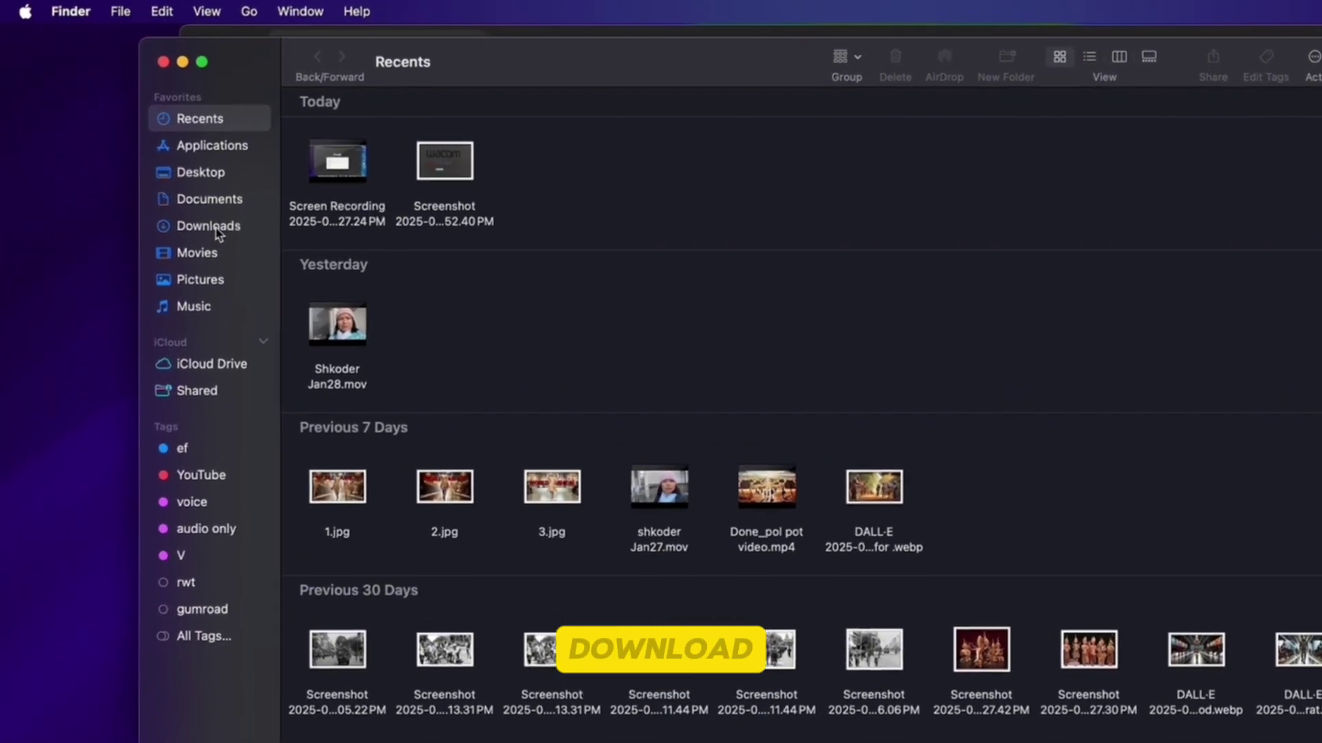
click(225, 244)
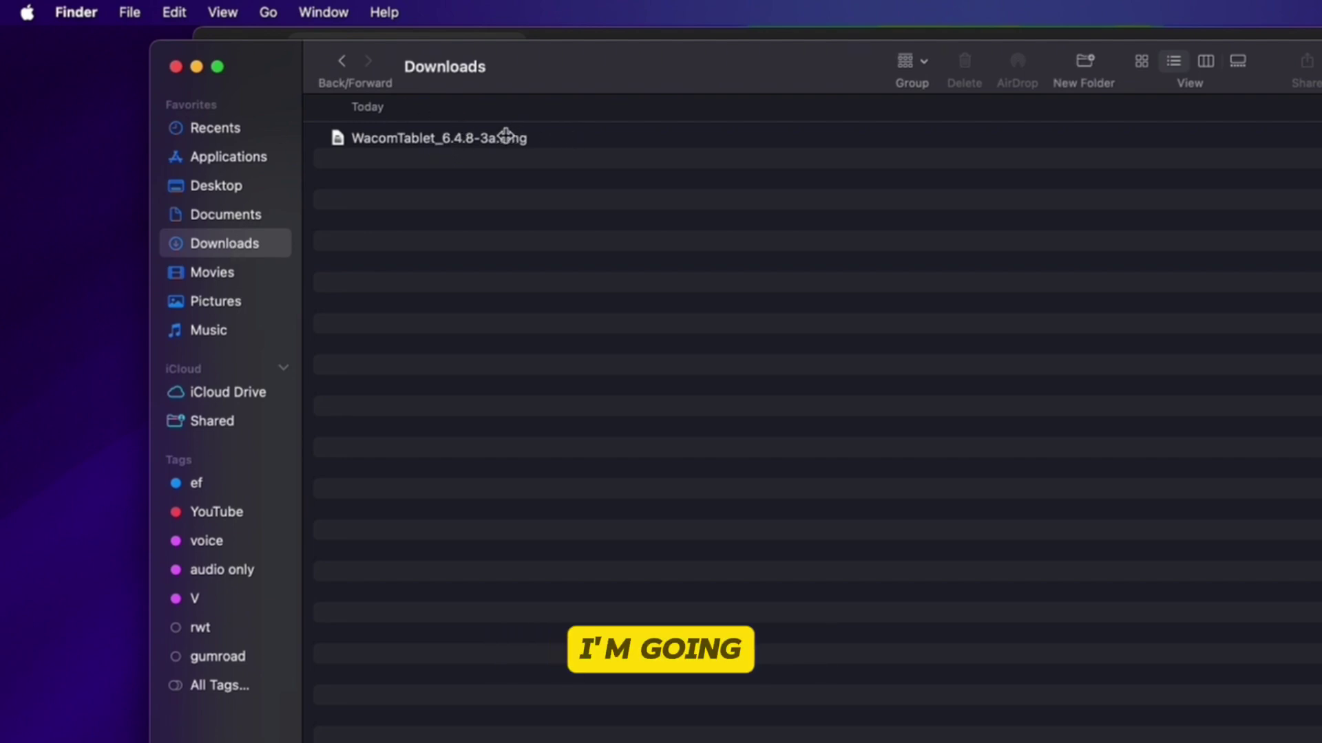
double_click(422, 140)
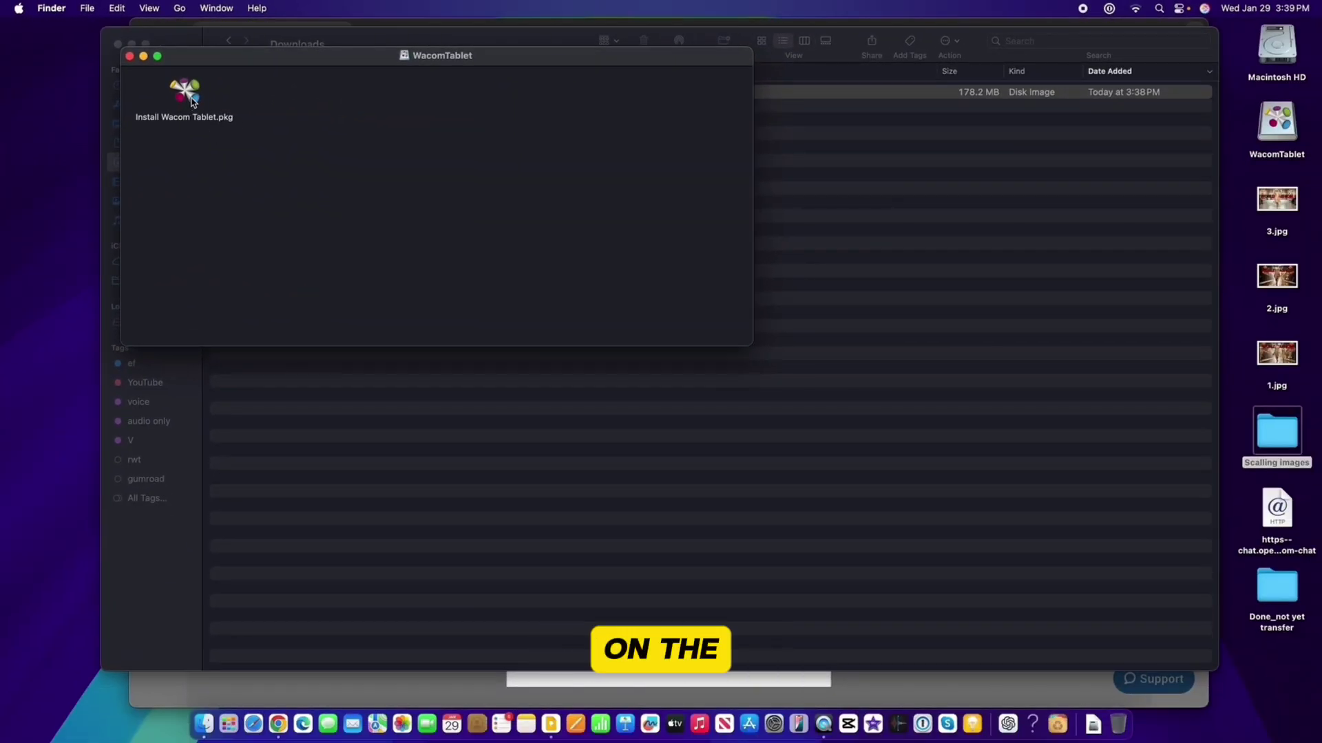
double_click(191, 96)
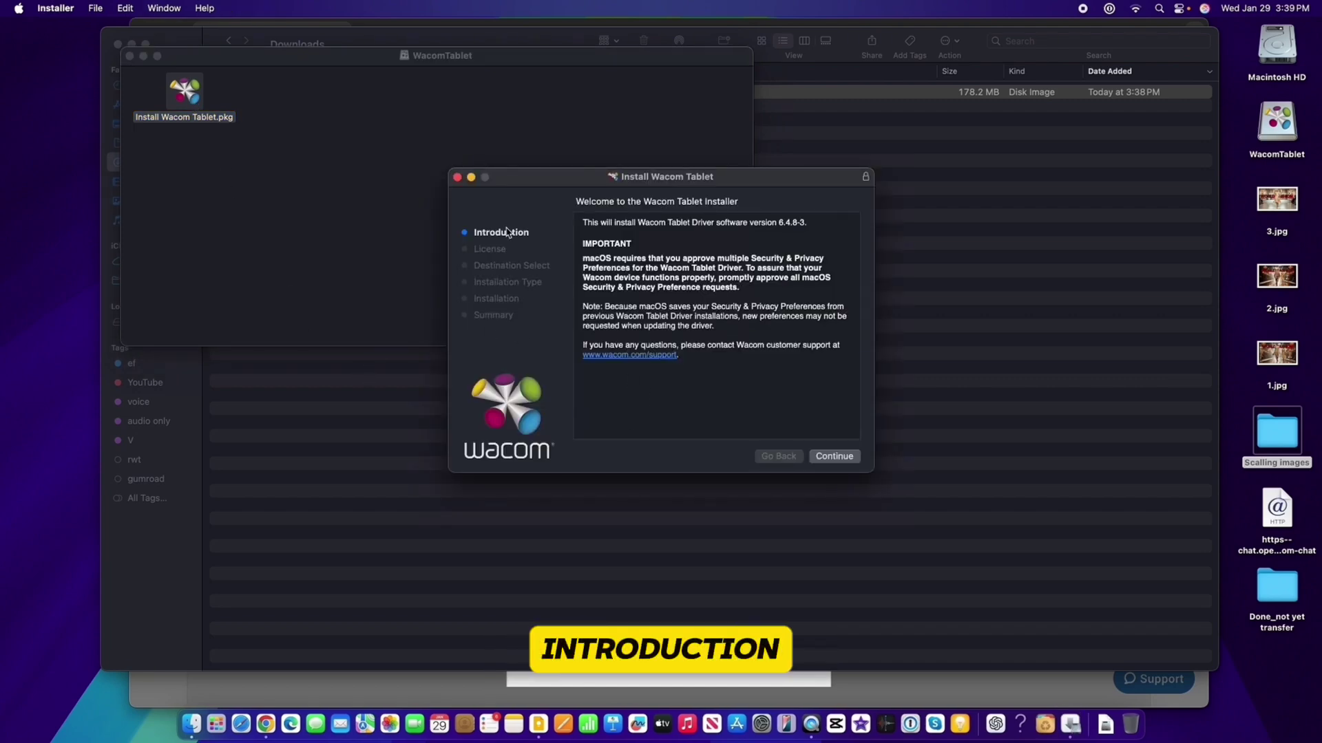
Proceed past the installer introduction, keep English as the license language, and agree to the software license agreement.
click(846, 460)
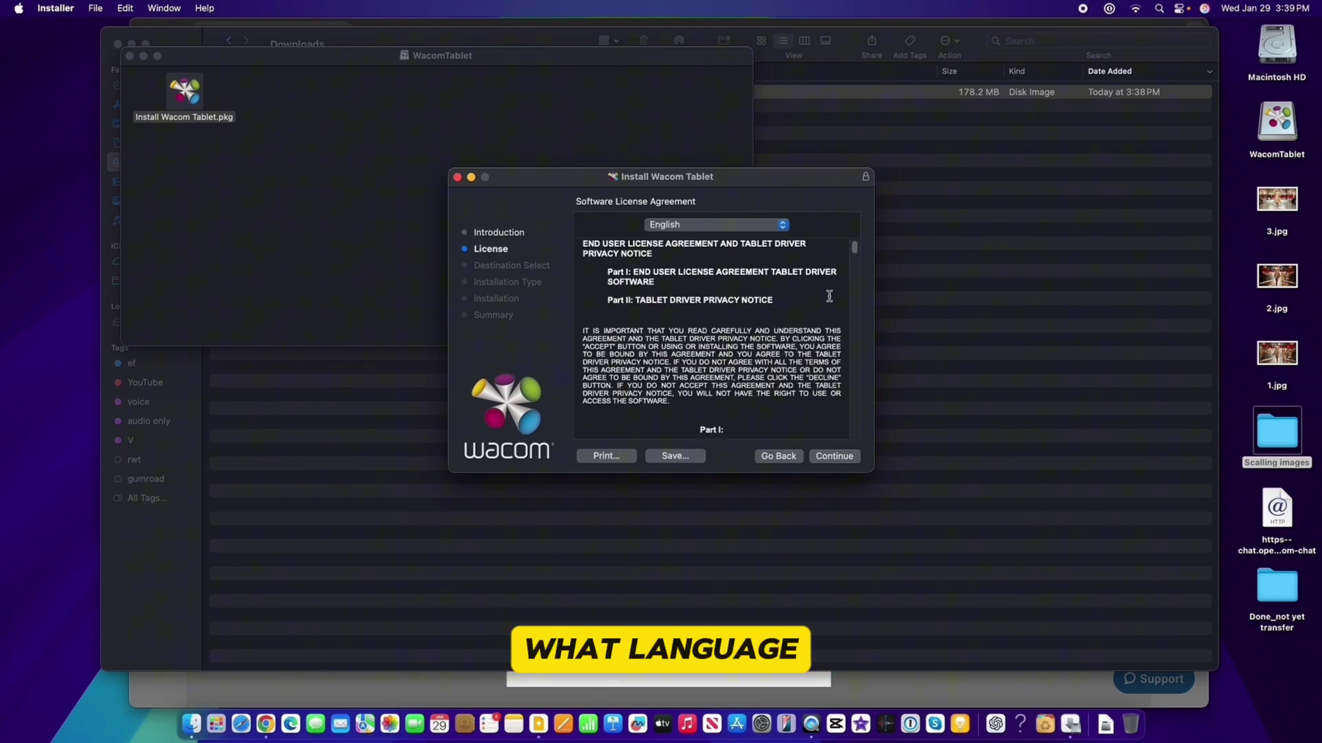
click(714, 226)
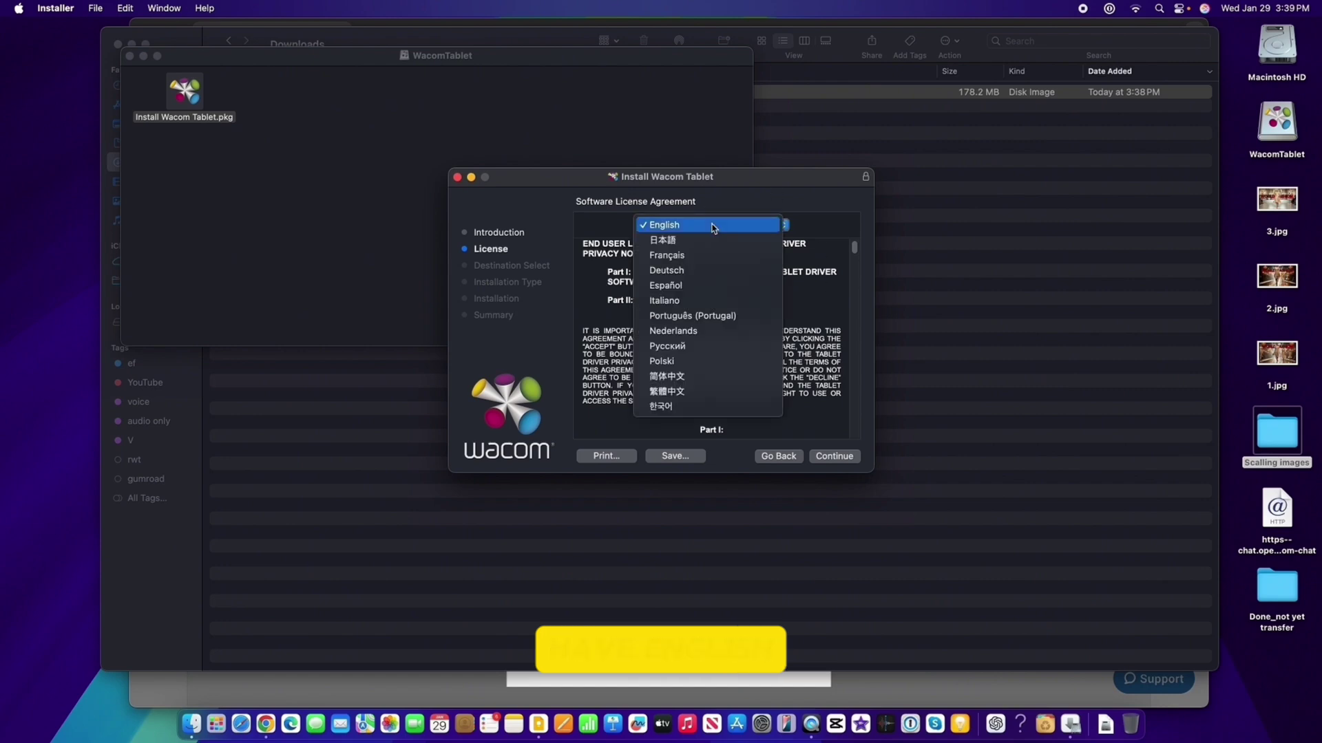
click(713, 226)
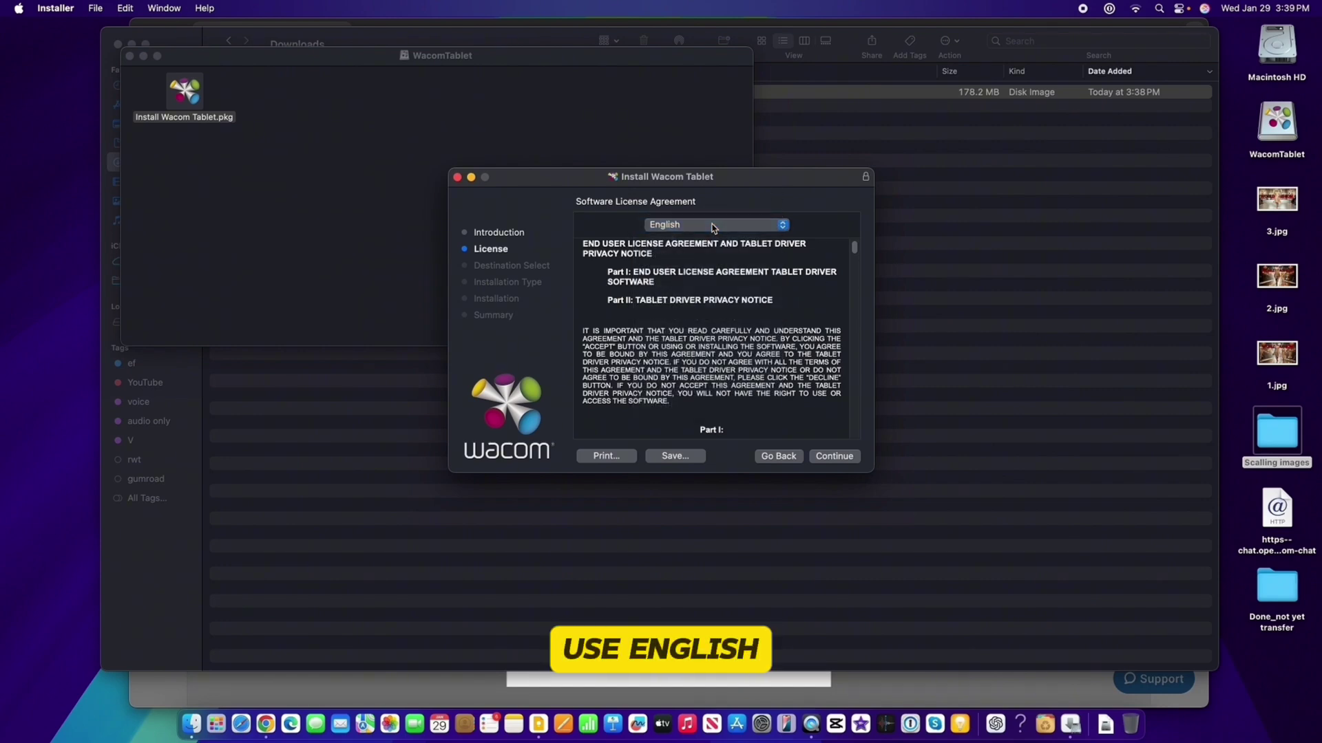
click(834, 457)
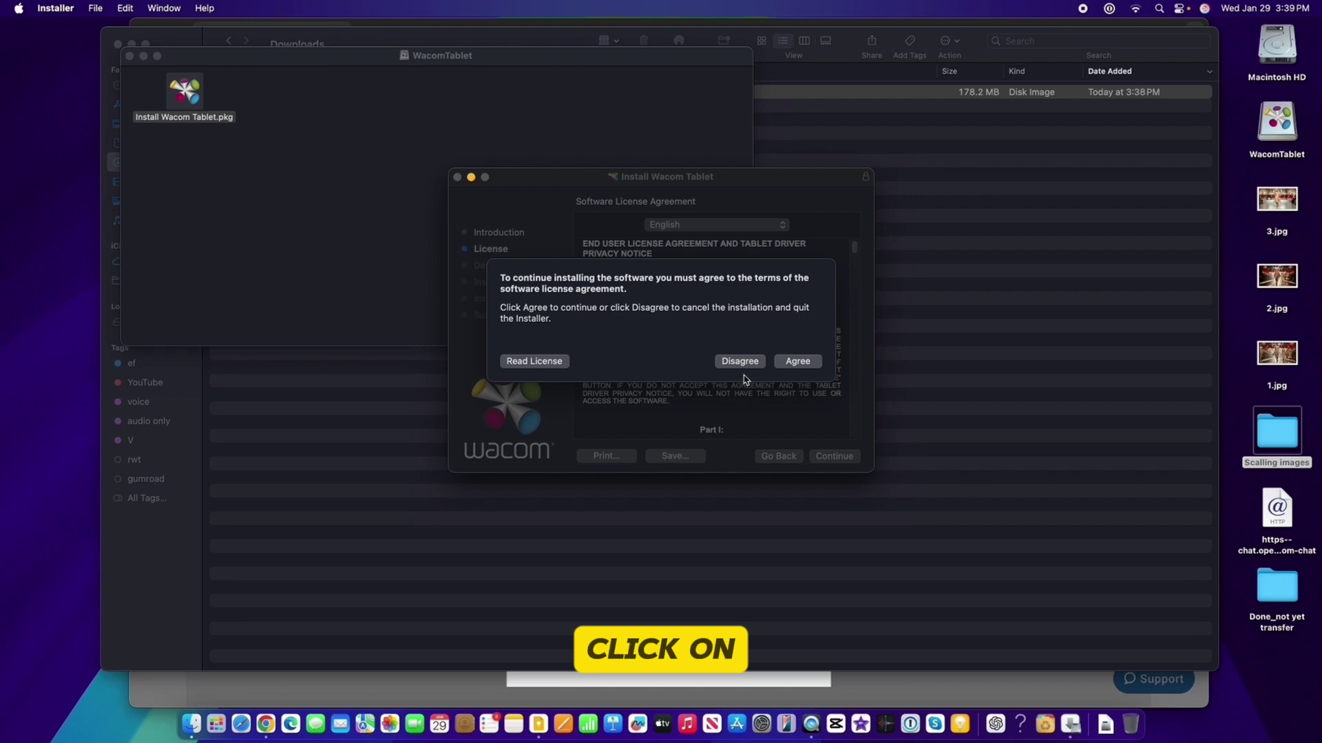
click(799, 362)
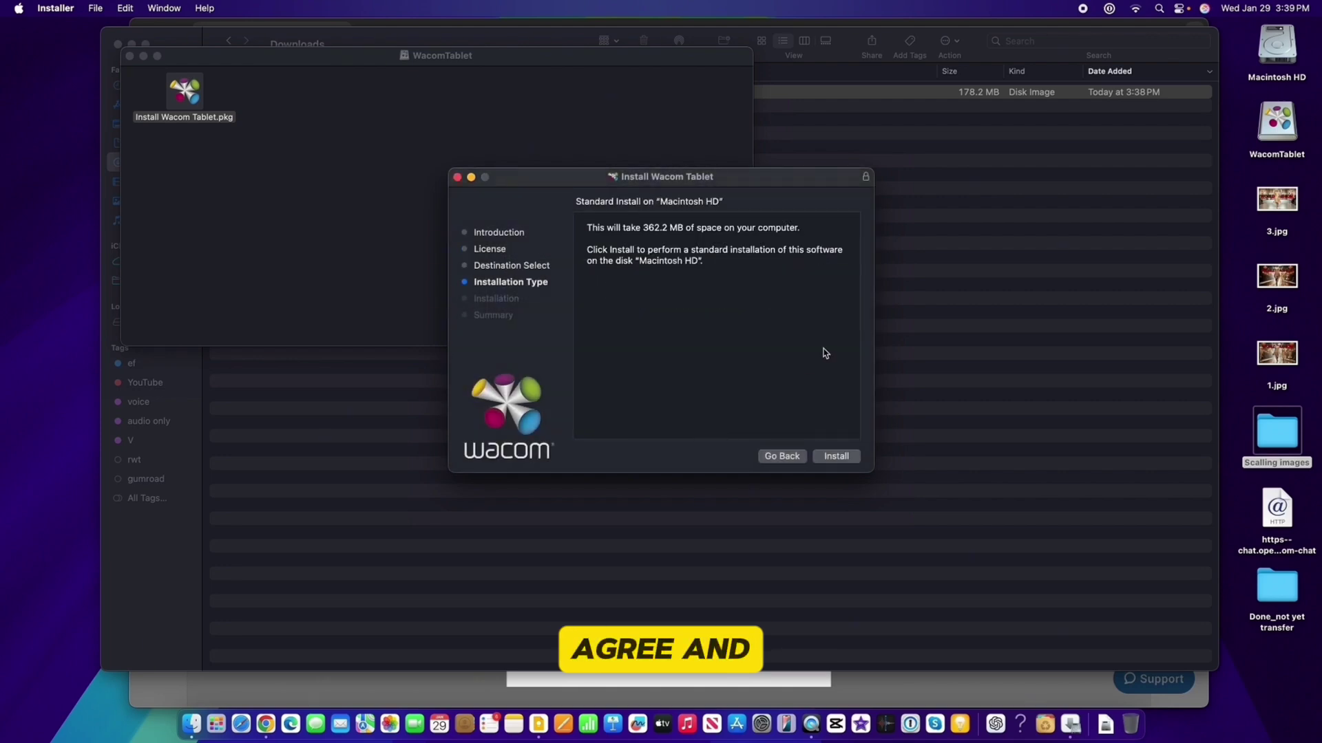
Start the standard installation on Macintosh HD and authorize it with the account password.
click(837, 458)
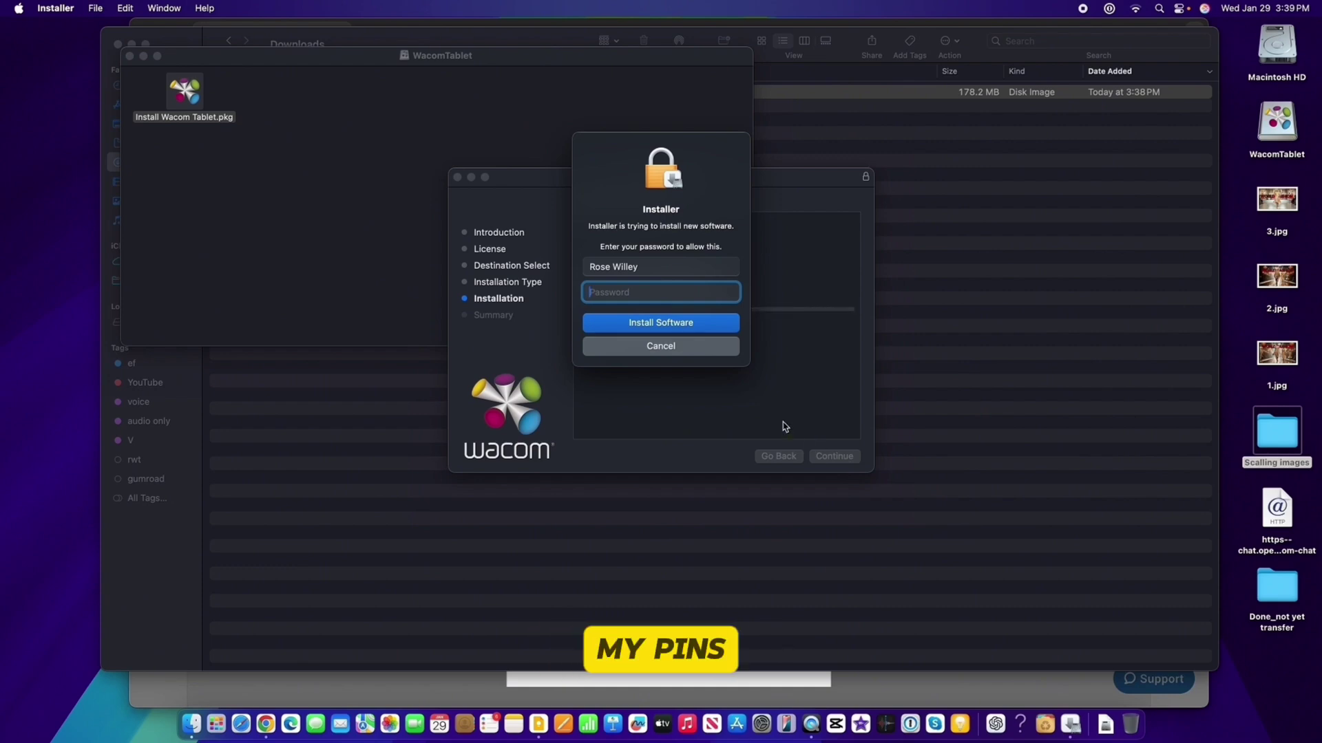
text(****)
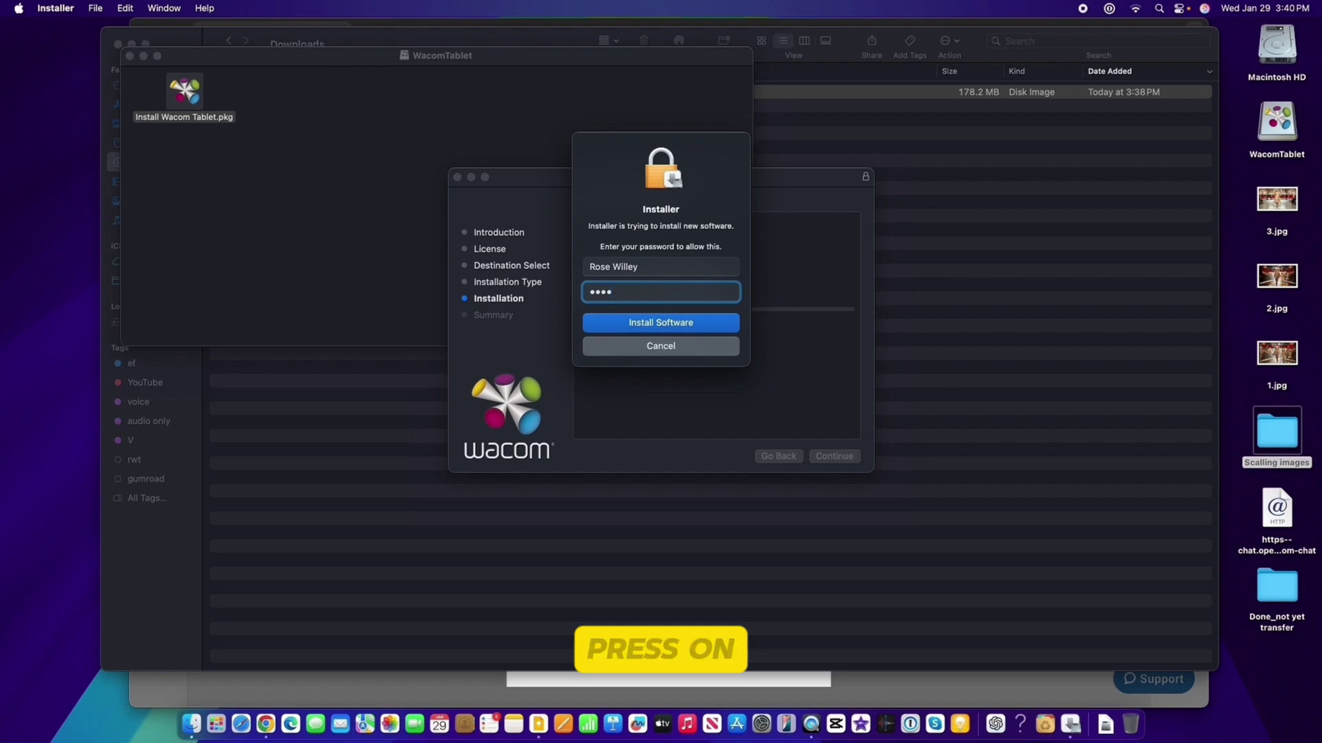
key(Return)
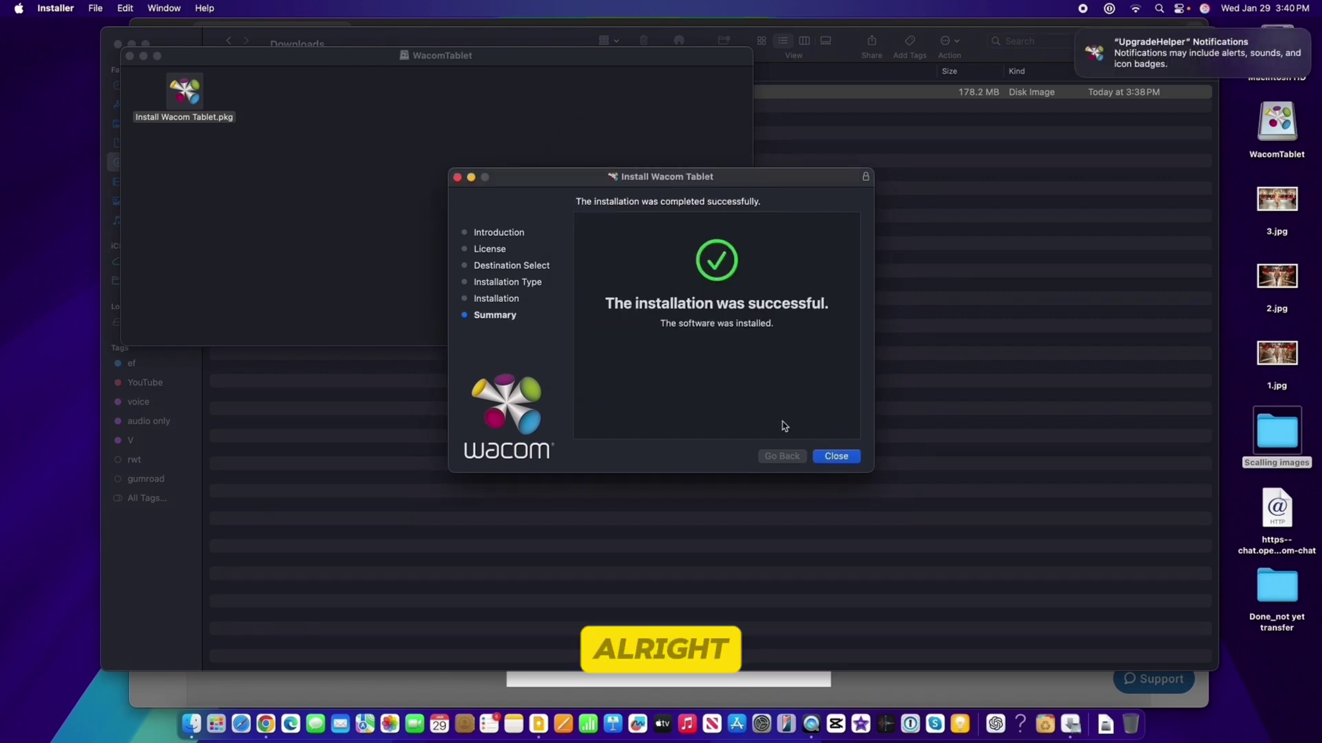
Set the "UpgradeHelper" notification request to Don't Allow.
mouse_move(1141, 55)
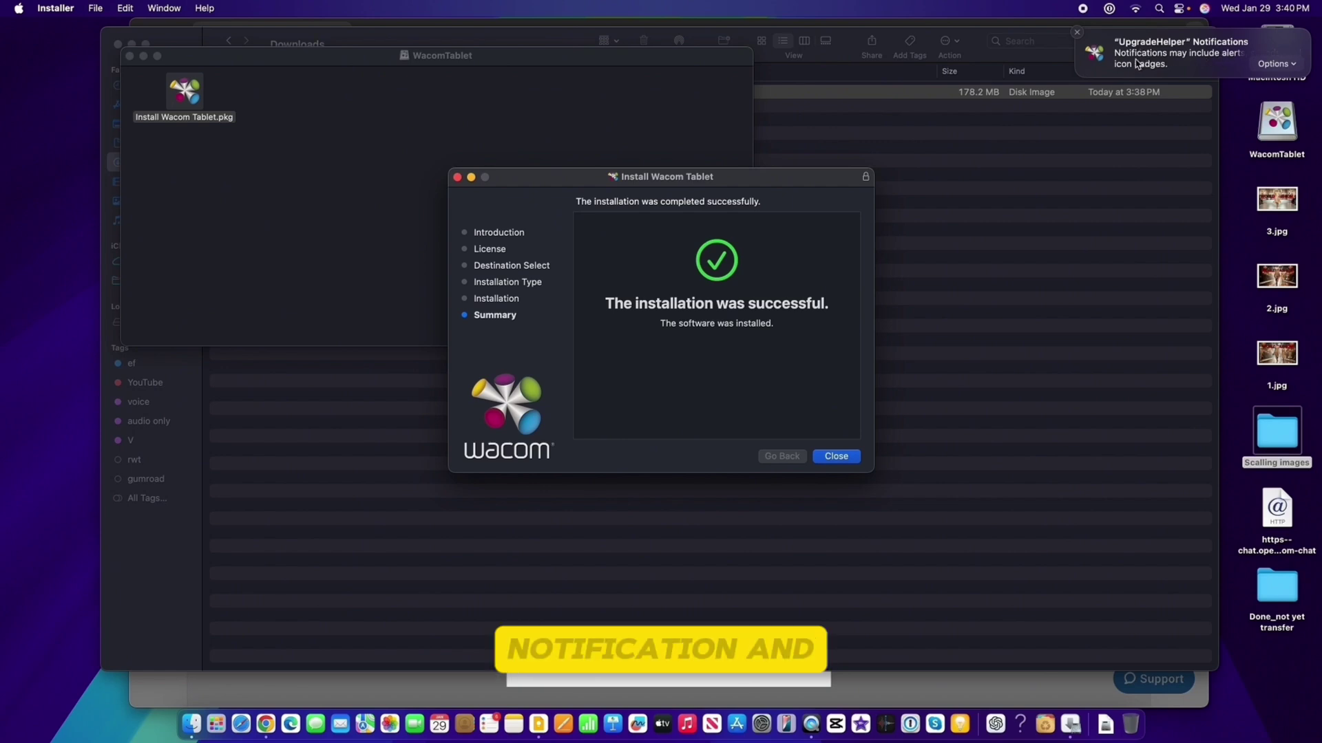
click(1292, 64)
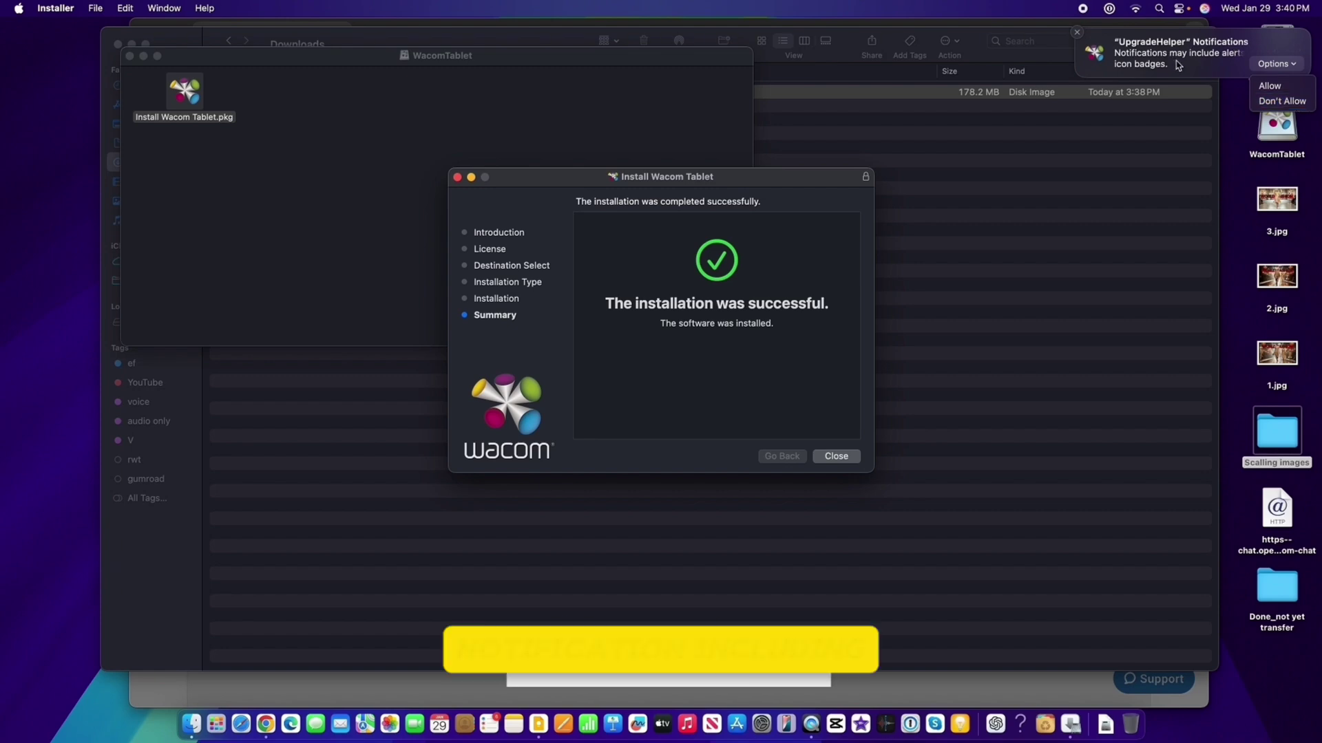
click(1281, 101)
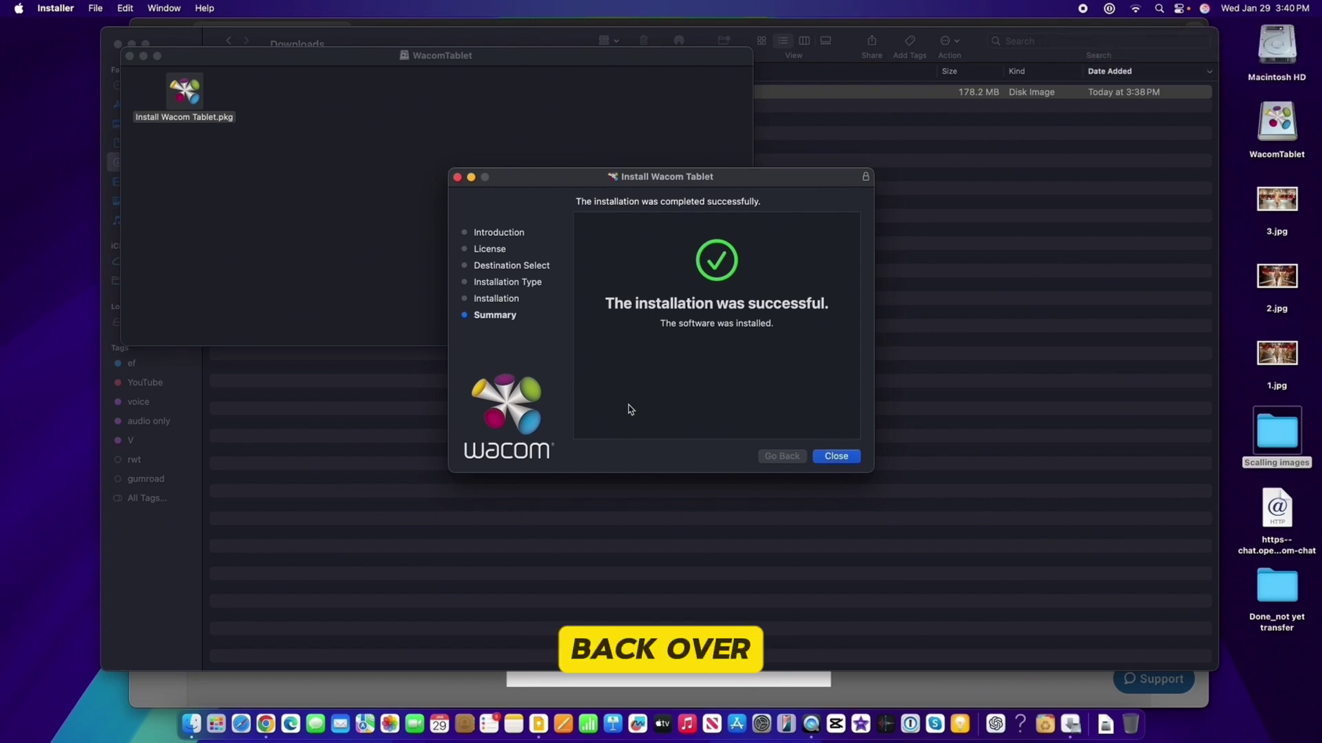
Close the finished Wacom Tablet installer and move its package to the Trash.
click(838, 457)
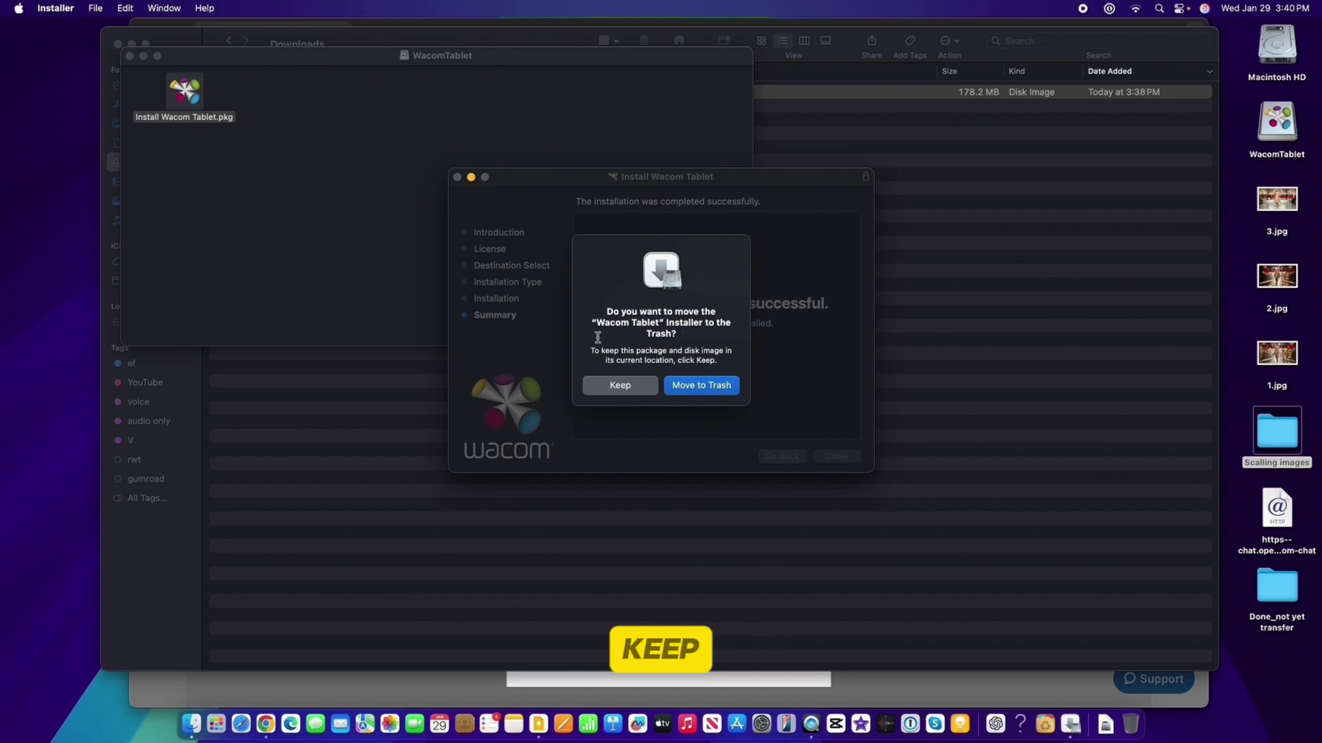
click(701, 386)
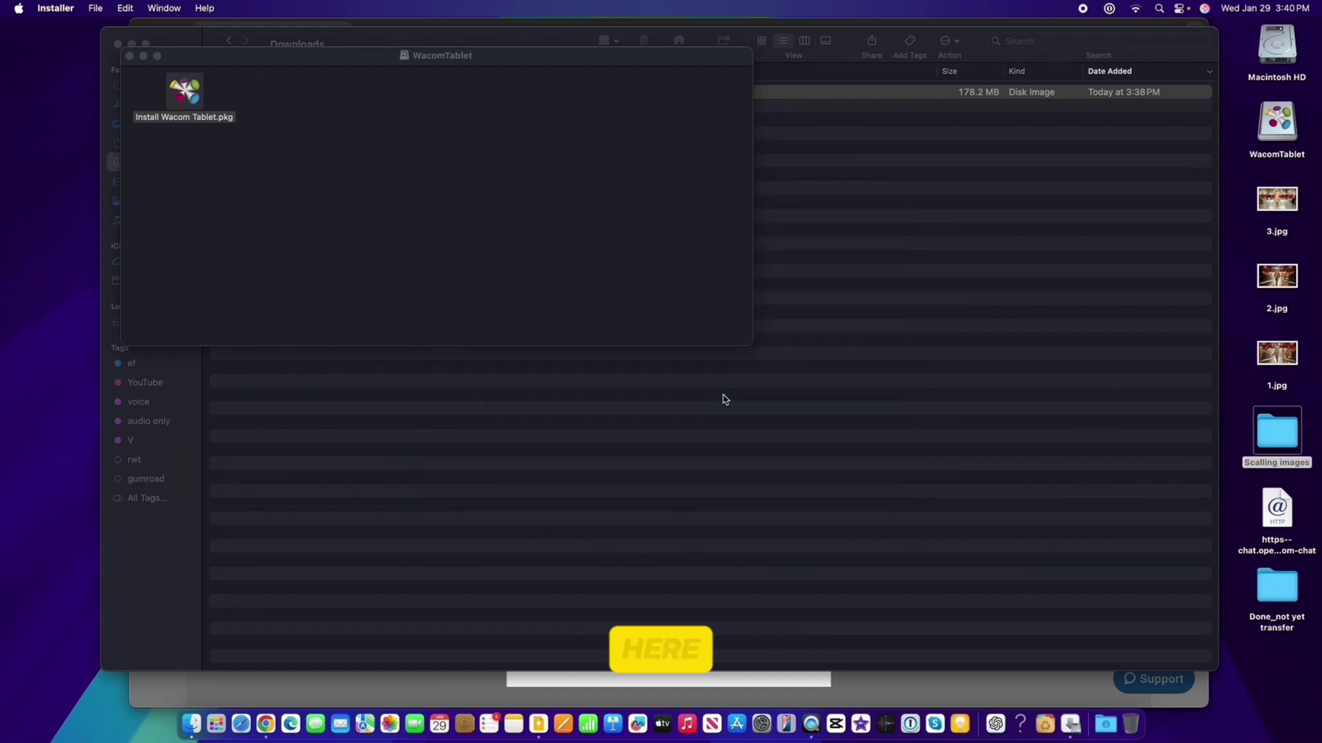
Close the Downloads window, the driver download instructions and the browser window, and put the Google Keep window away.
drag(410, 58, 404, 75)
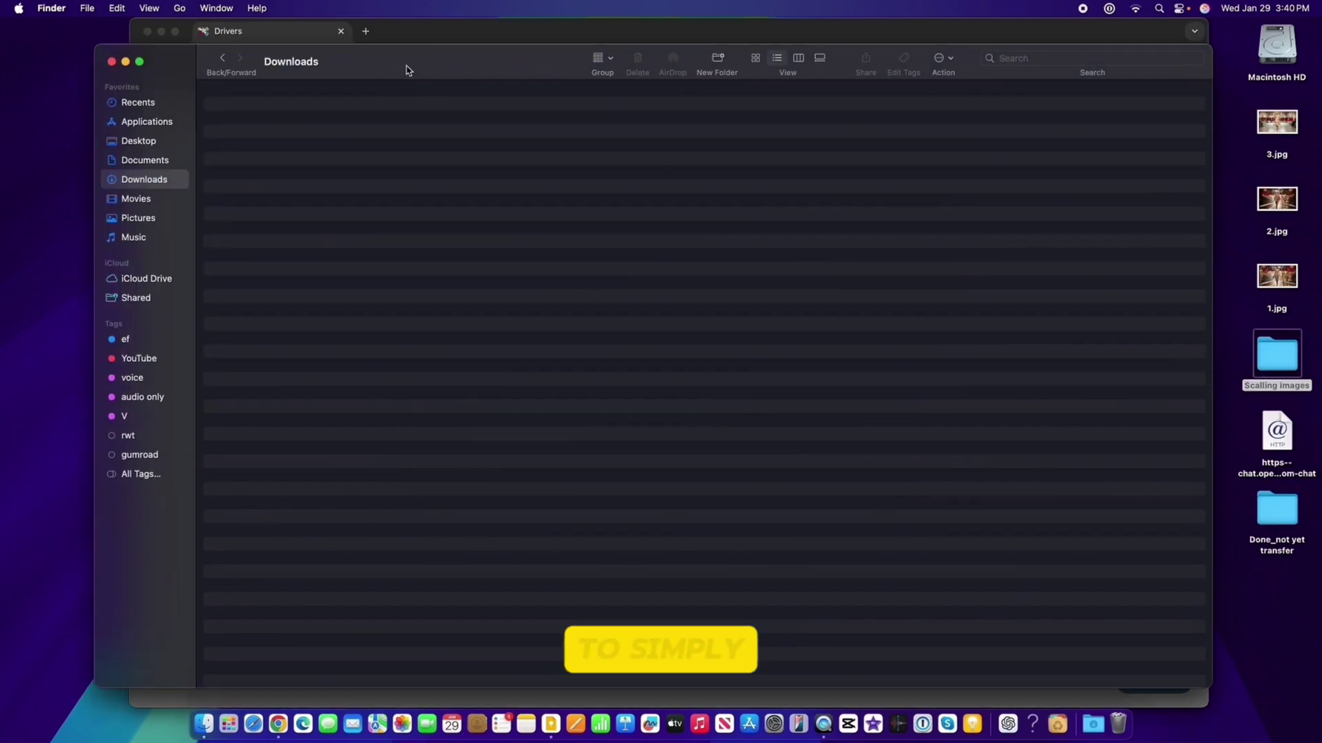
click(112, 62)
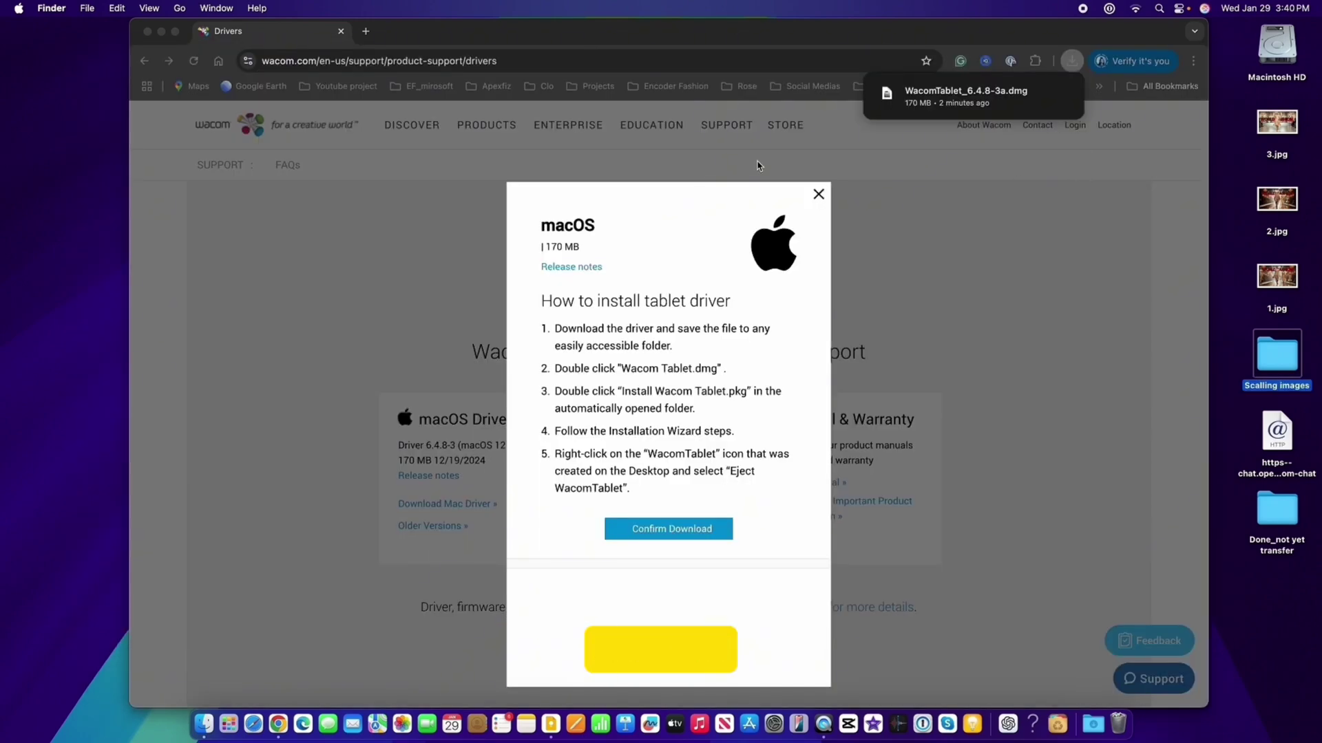
click(819, 194)
click(819, 194)
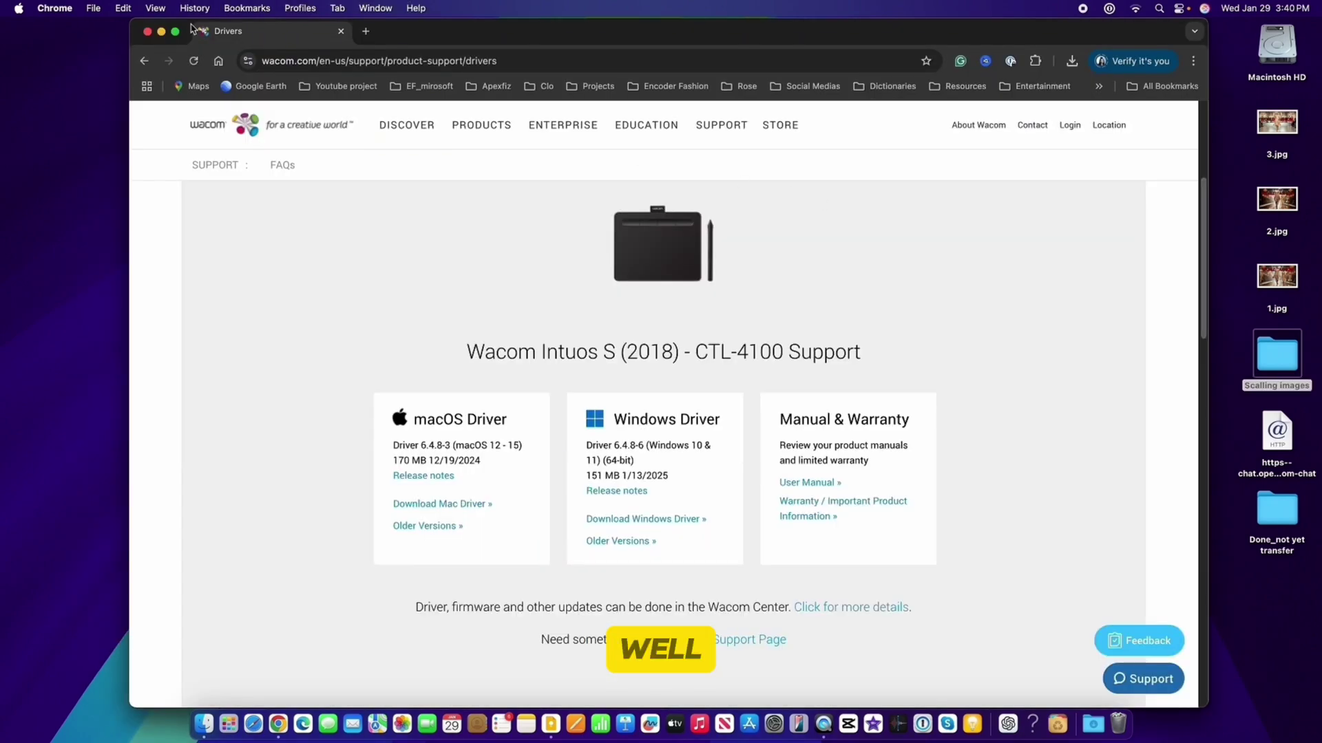
click(147, 32)
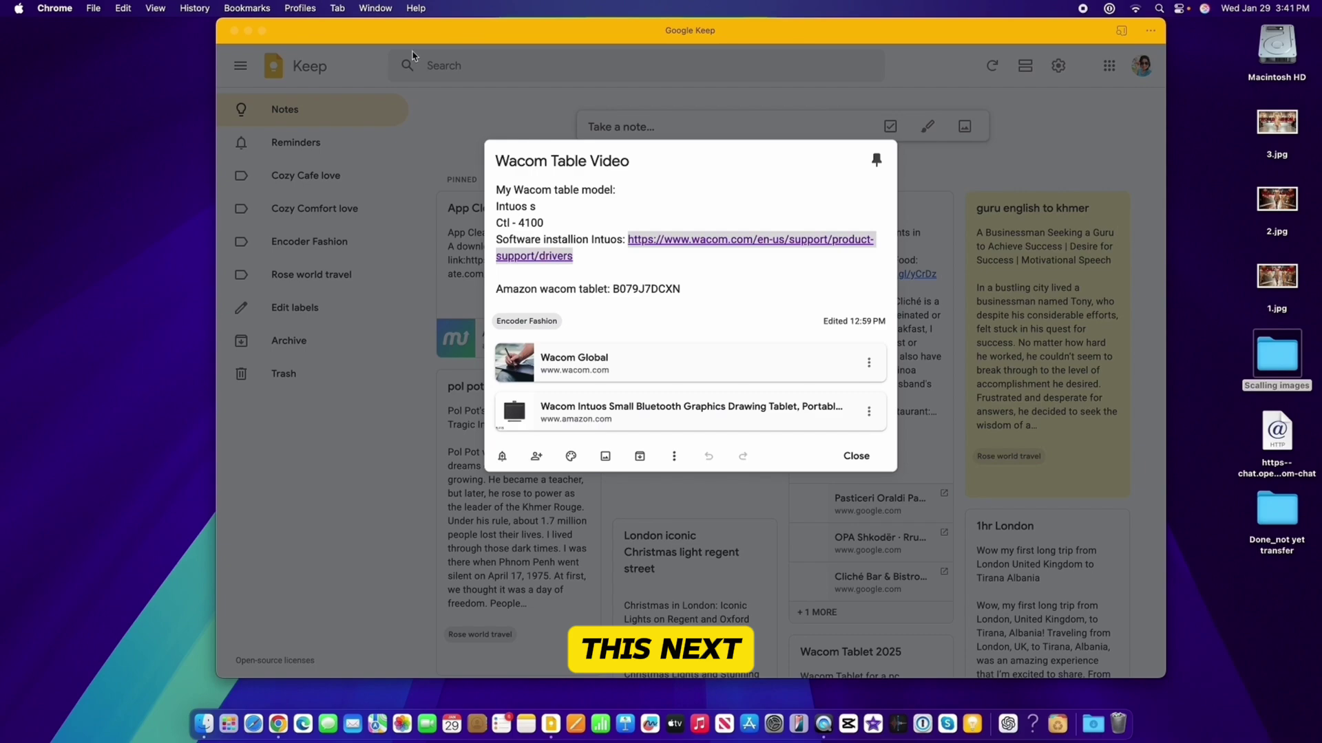
click(249, 30)
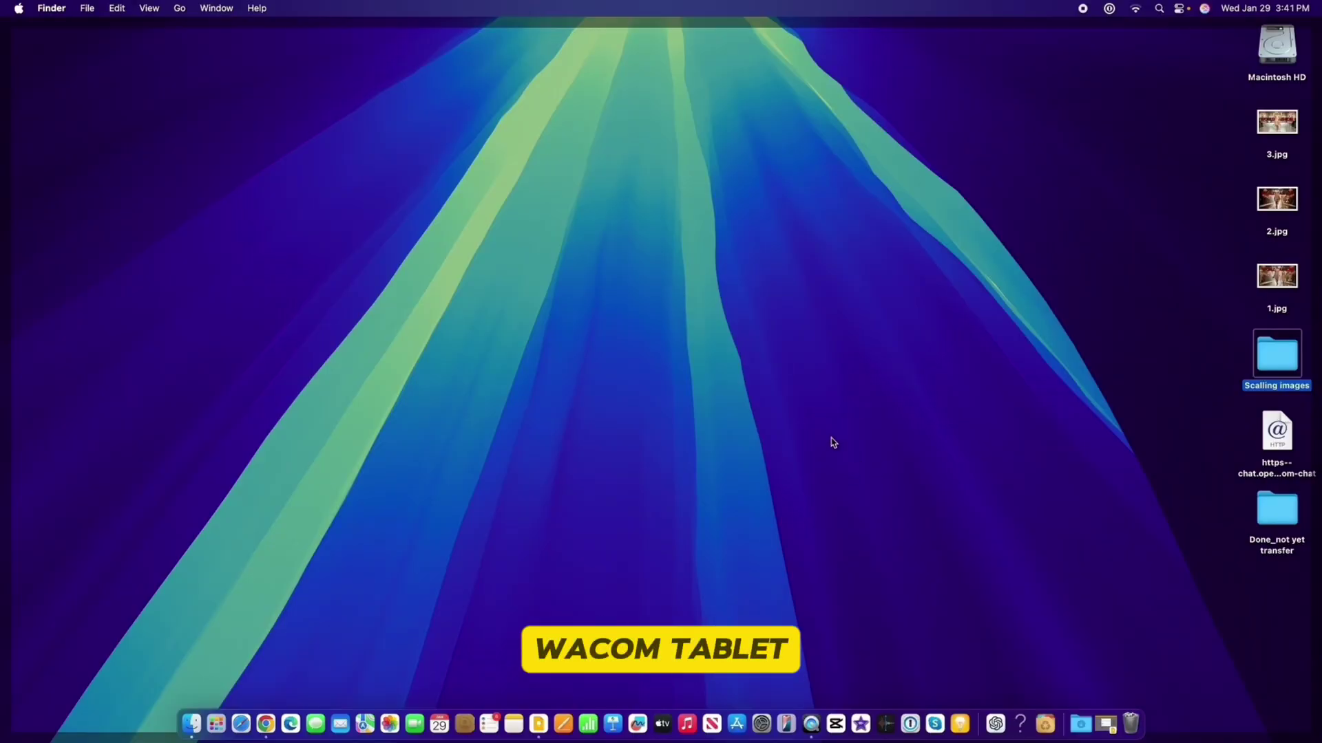
click(740, 428)
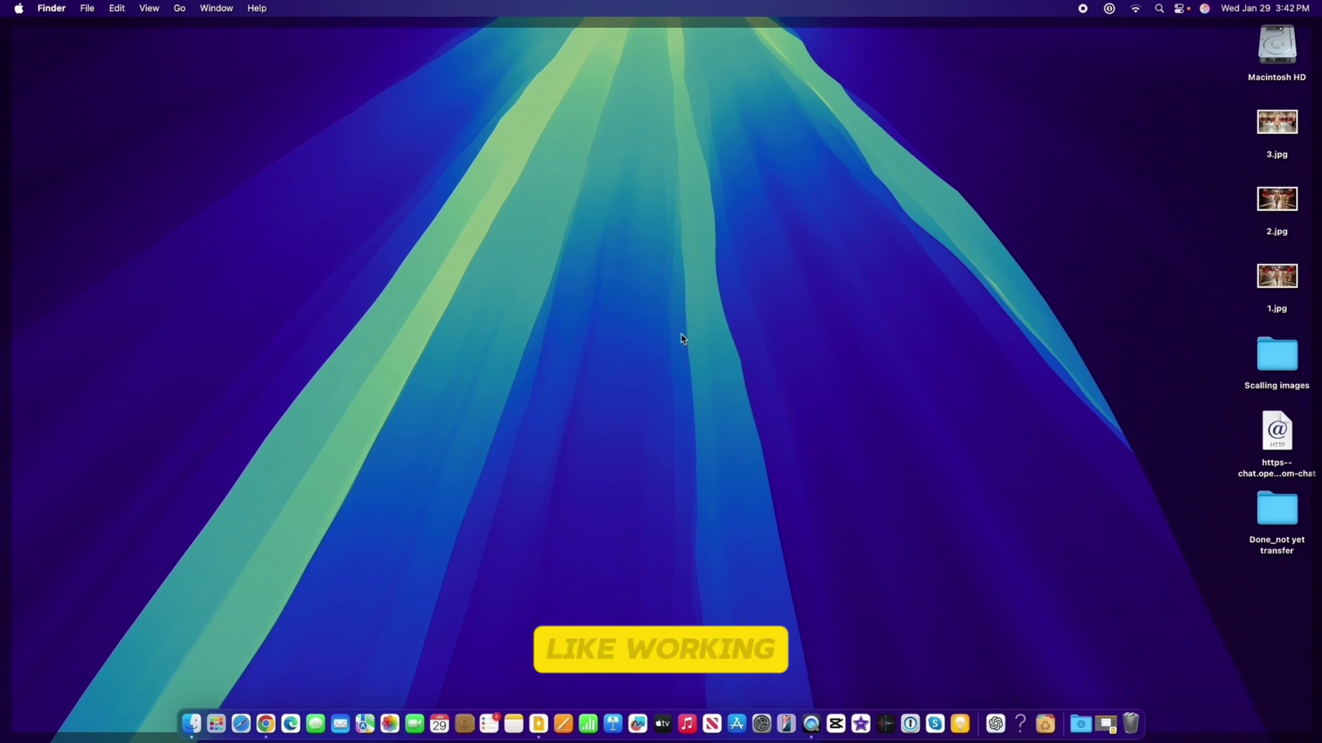
drag(662, 345, 675, 457)
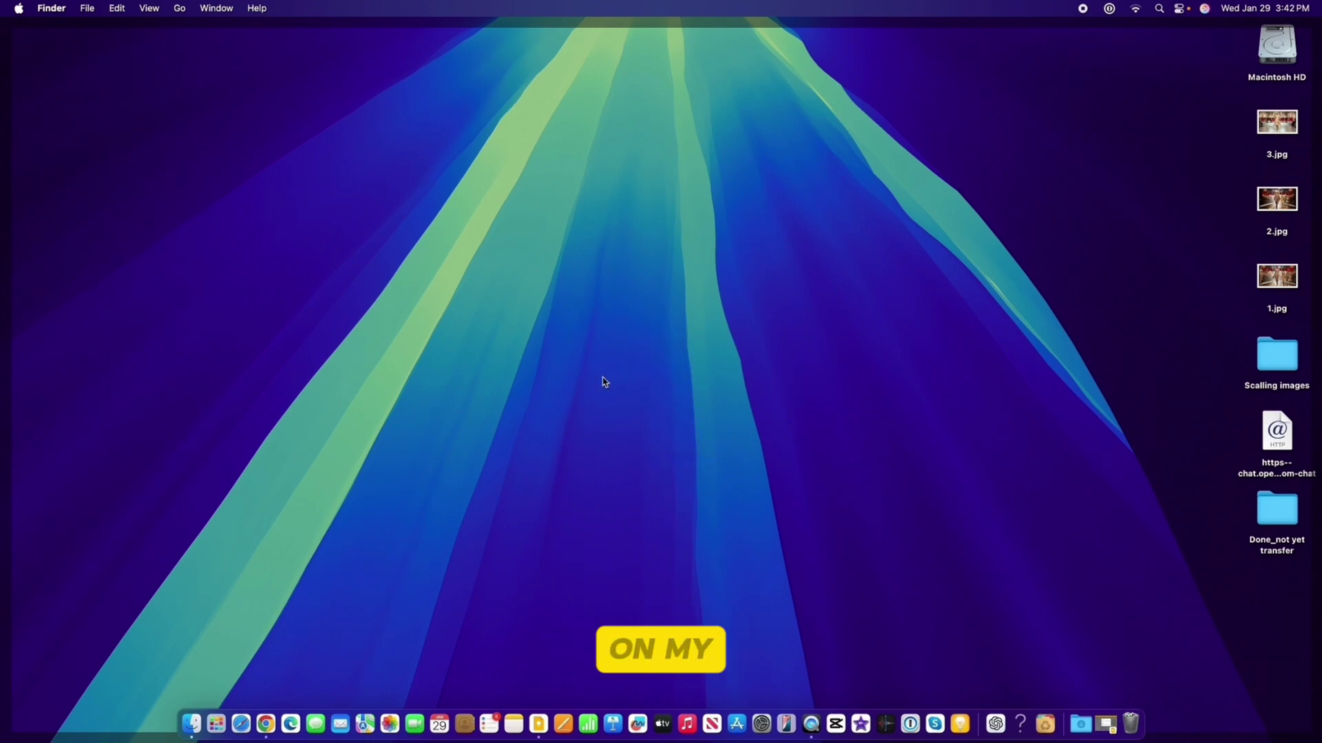
drag(587, 357, 711, 464)
drag(709, 275, 752, 338)
mouse_move(655, 353)
mouse_down()
mouse_move(663, 463)
mouse_move(731, 441)
mouse_up()
drag(793, 362, 829, 442)
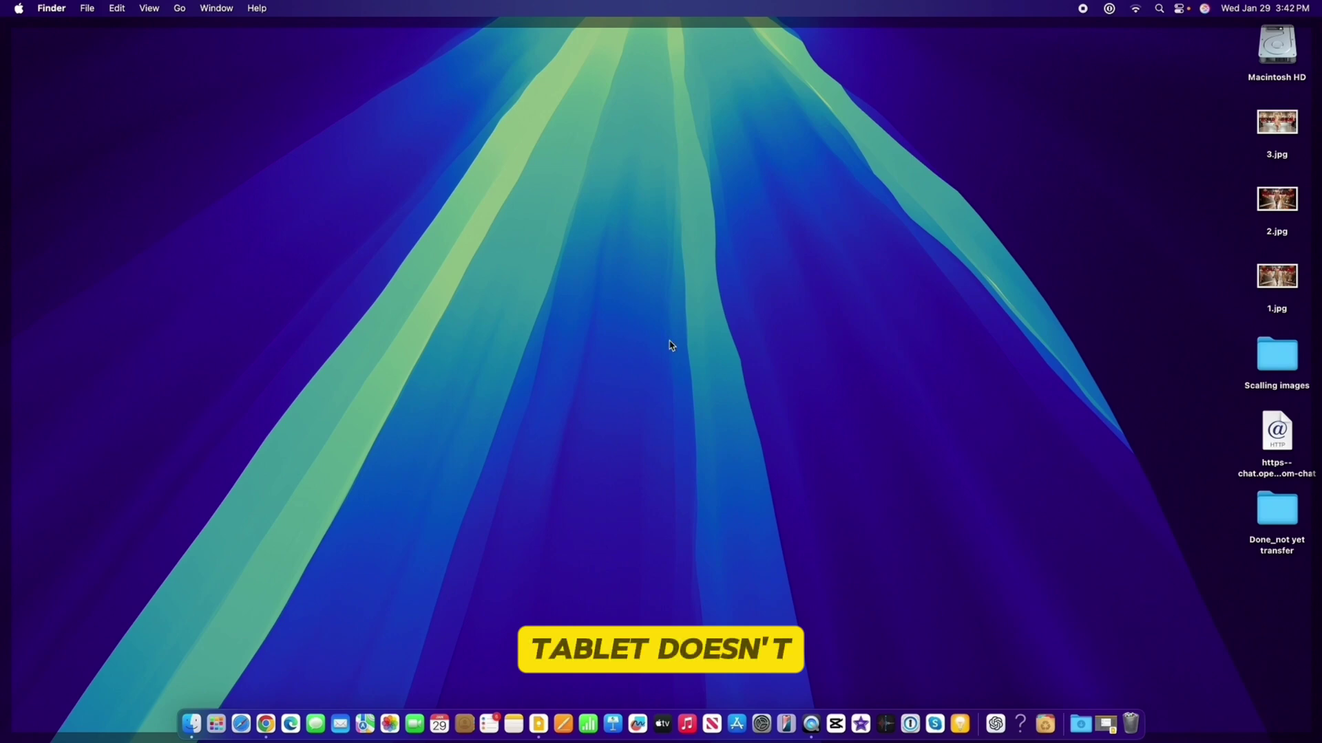
drag(668, 337, 692, 435)
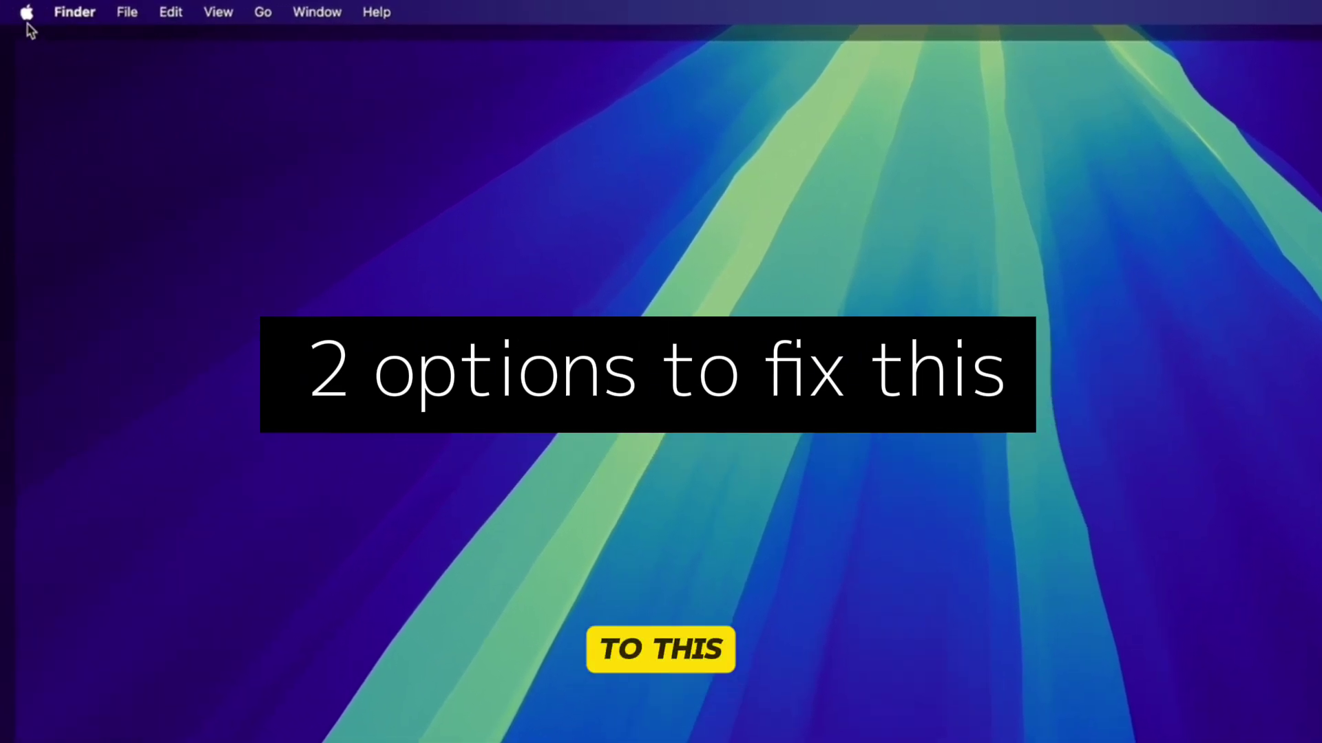
In System Settings, search for "priva", open Privacy & Security and check the Accessibility permission for com.wacom.
click(24, 10)
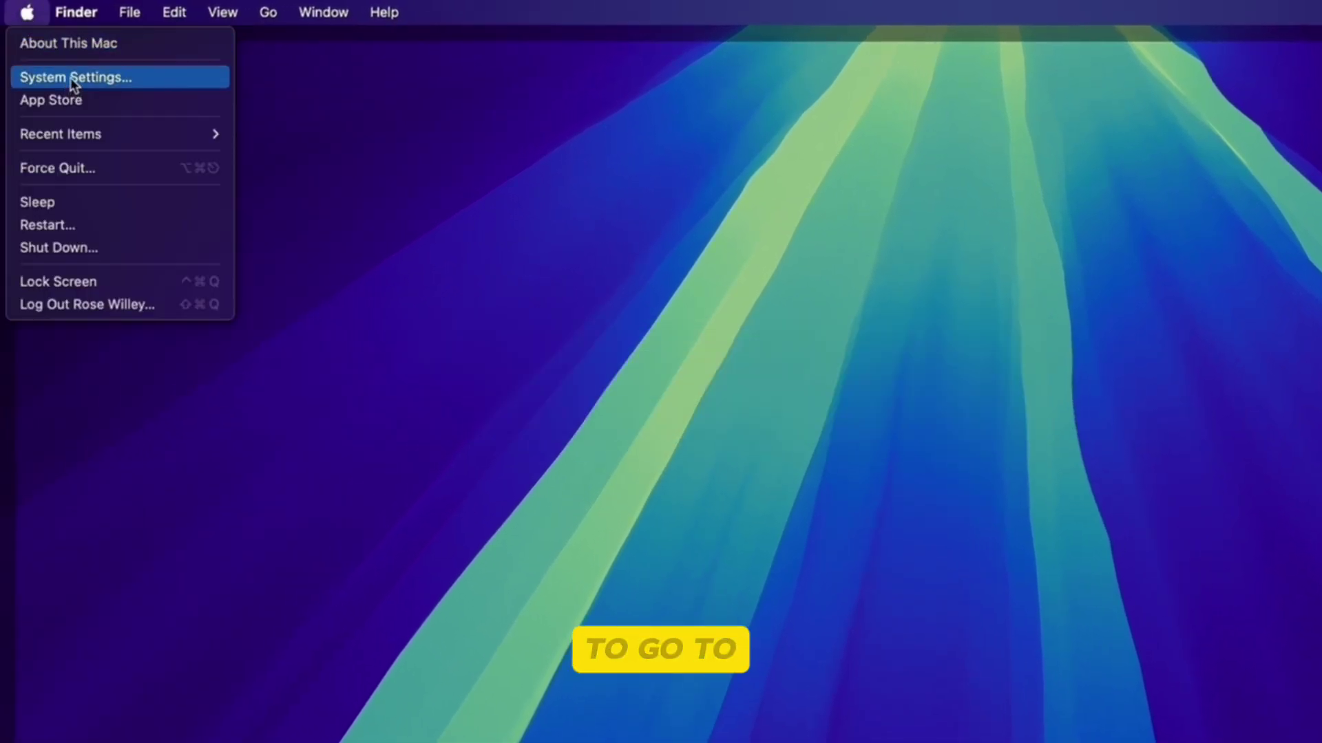
click(70, 79)
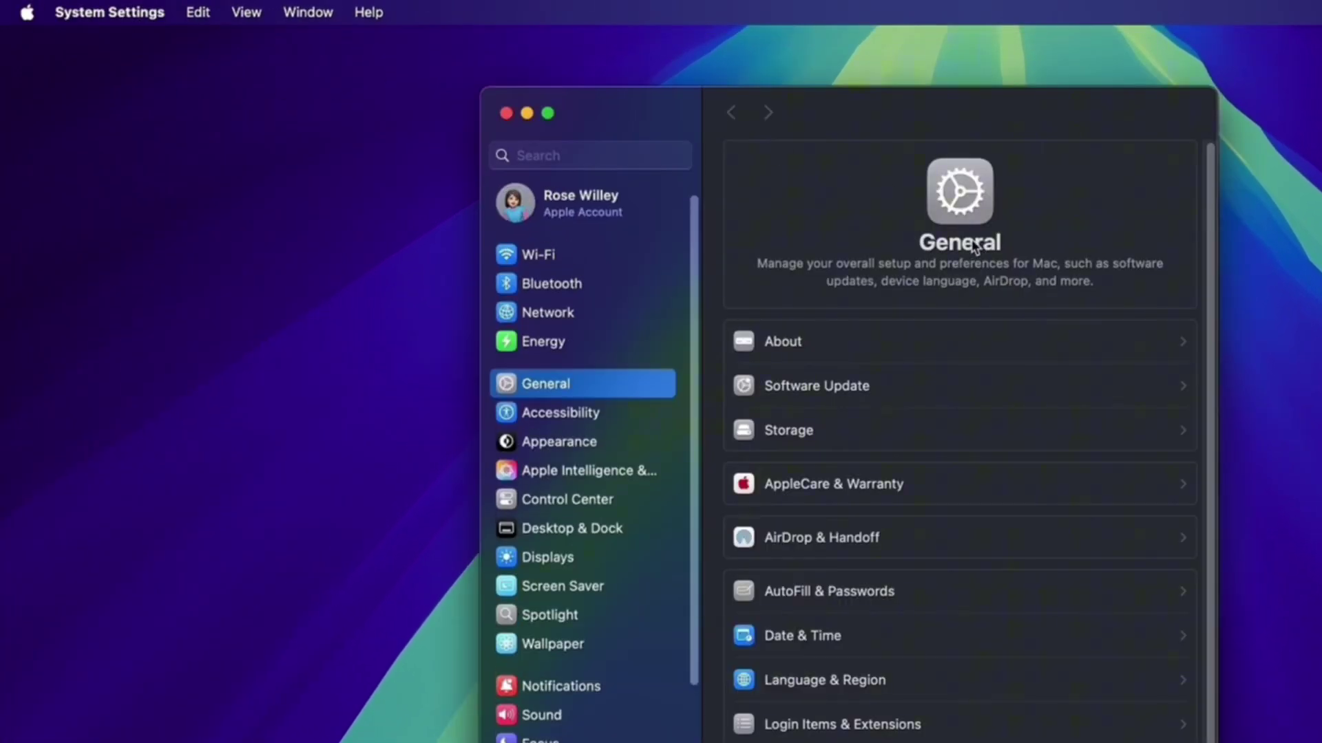
click(587, 157)
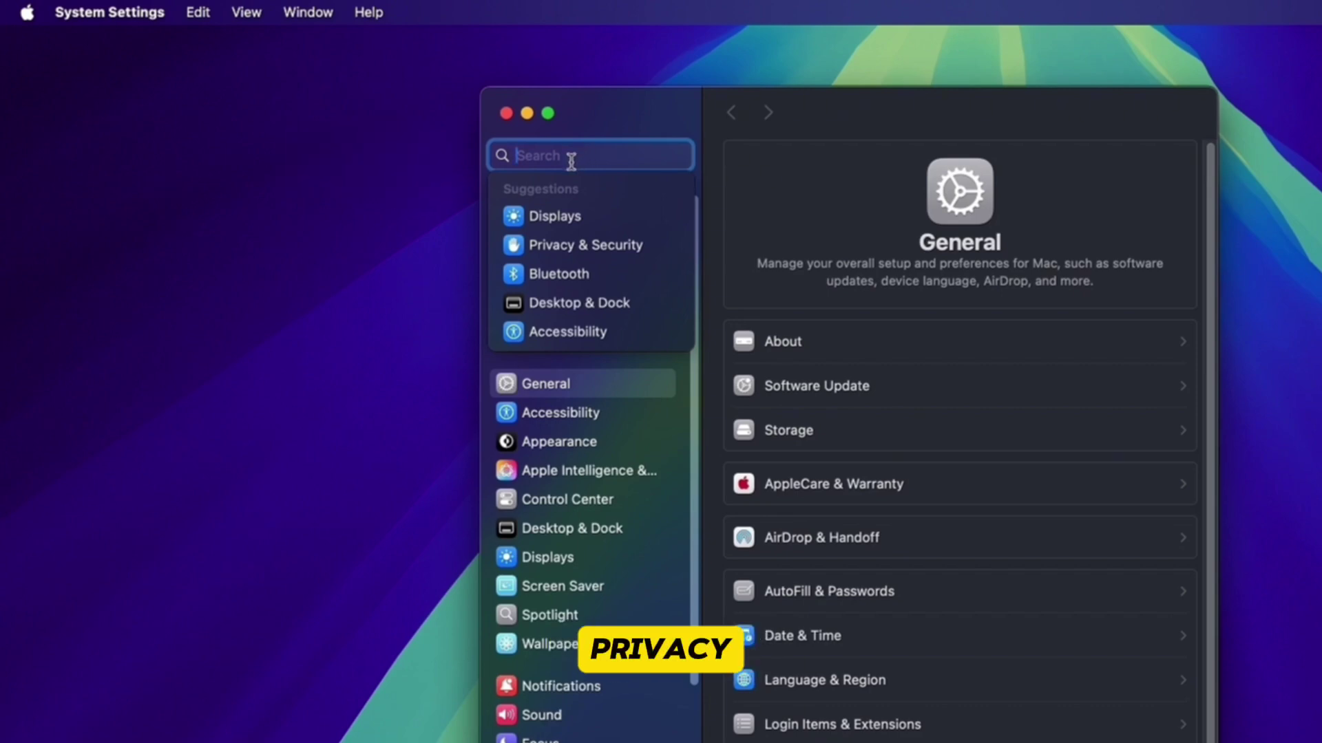
text(priva)
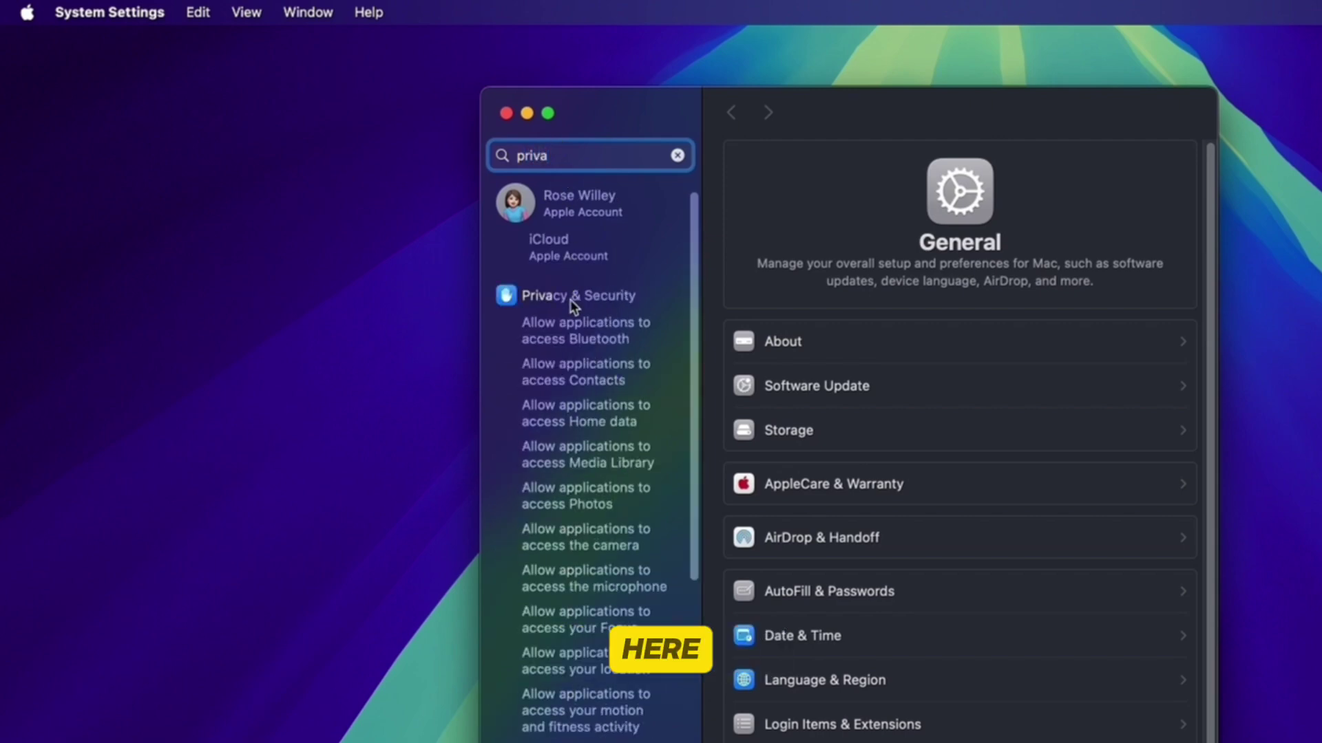
click(587, 299)
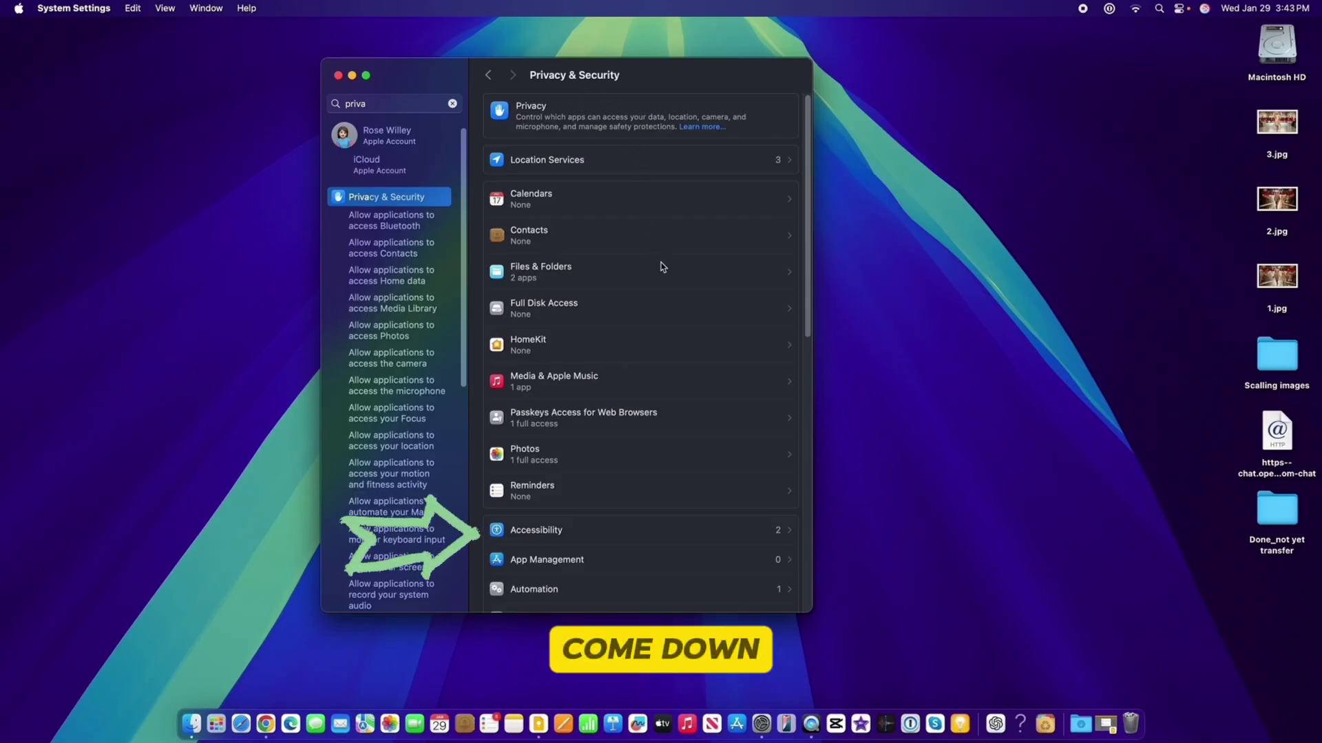
click(609, 536)
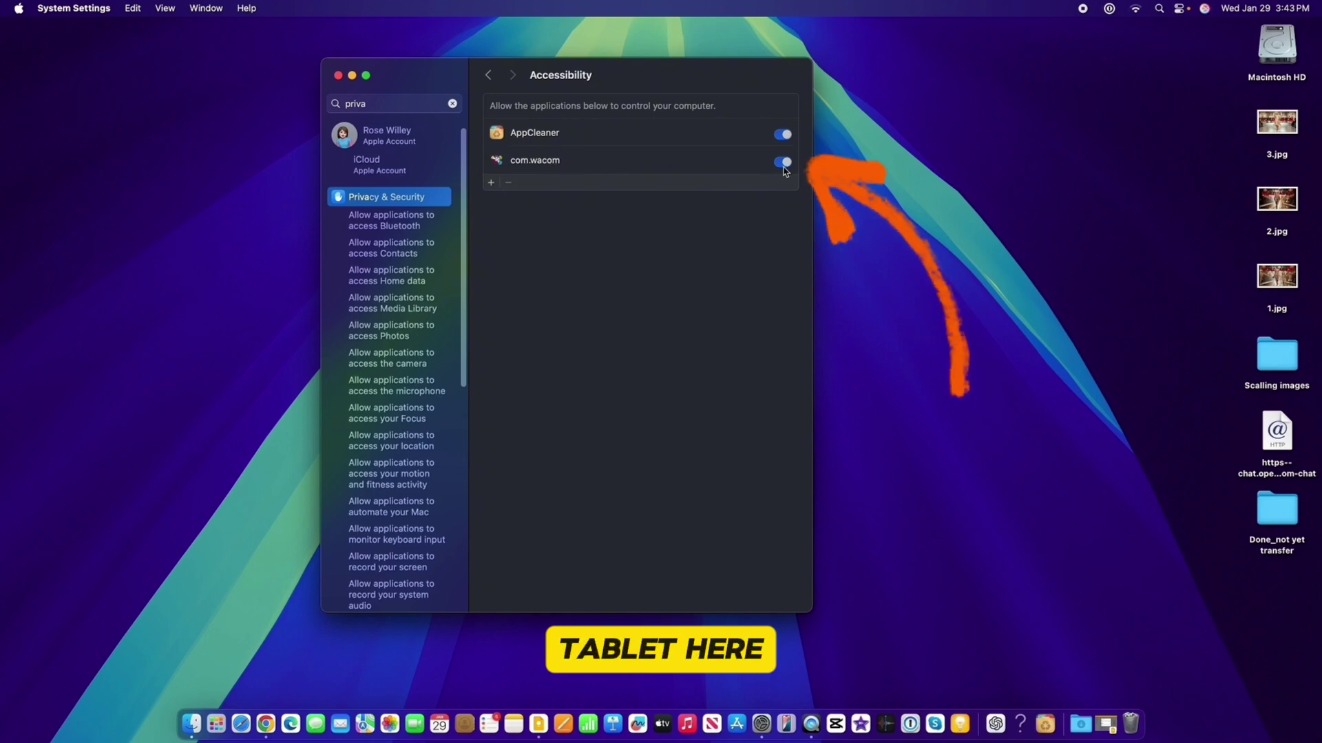
Check the Wacom apps' Input Monitoring permissions under Privacy & Security and close System Settings.
click(426, 107)
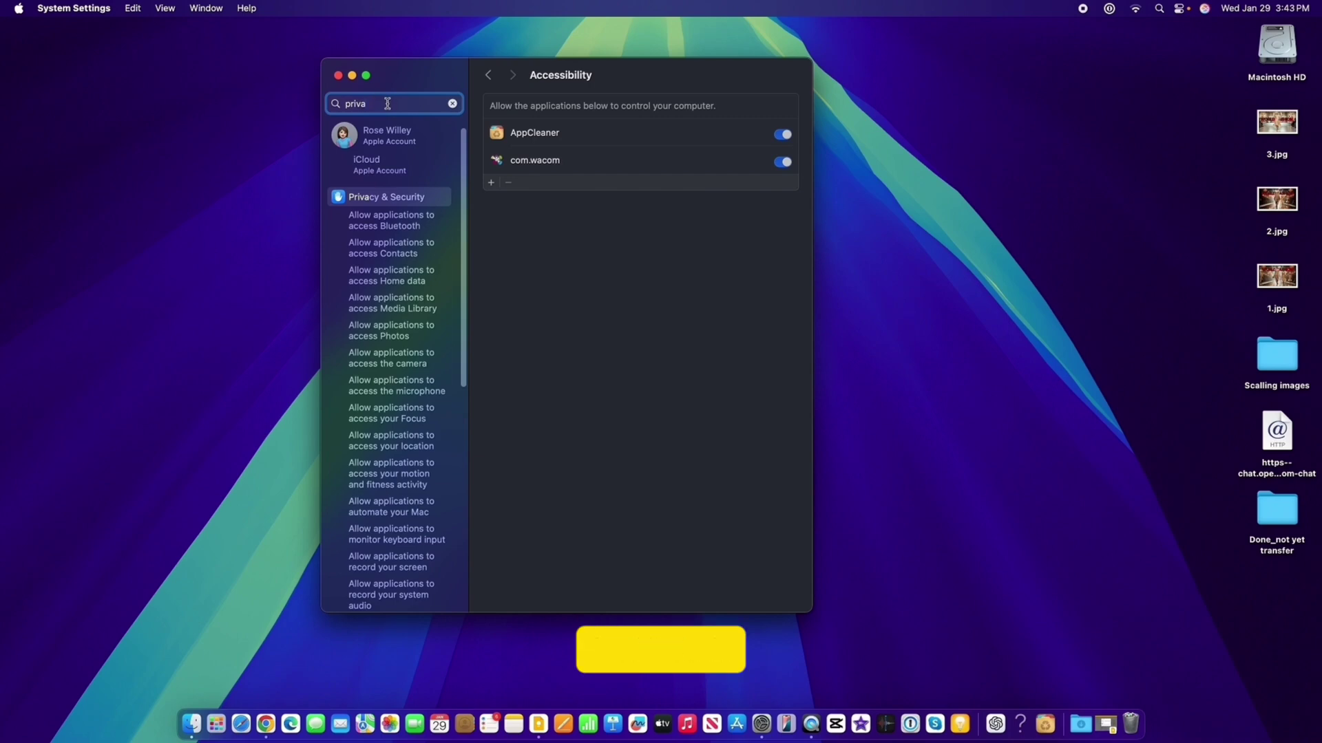
click(390, 198)
scroll(681, 465, down, 5)
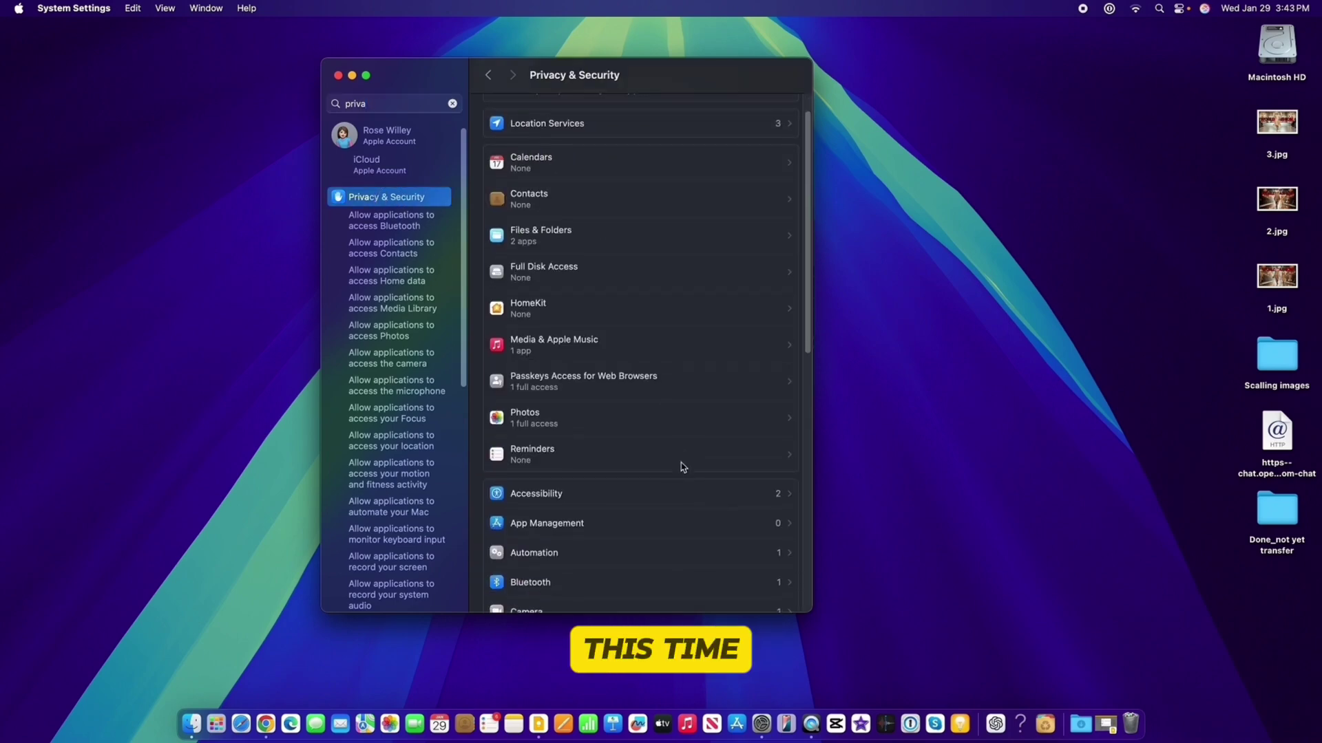
scroll(682, 467, down, 3)
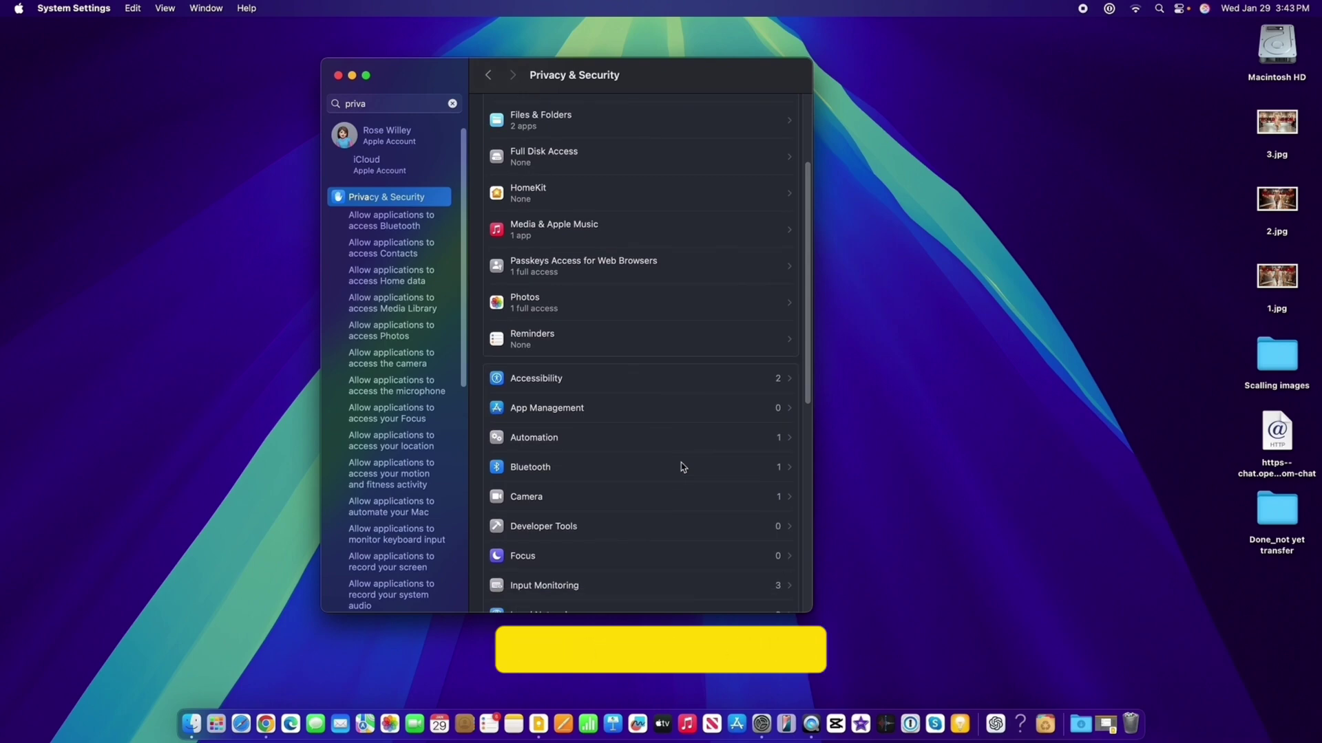
scroll(681, 466, down, 3)
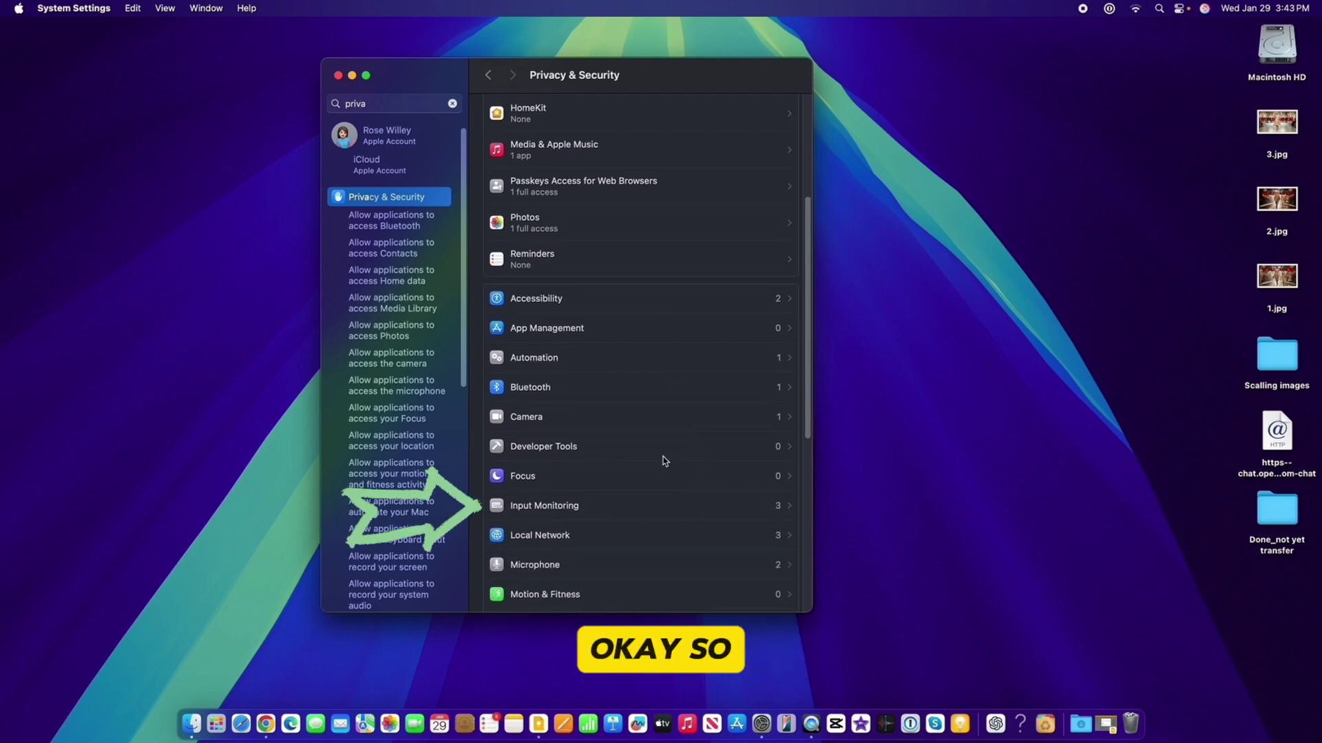
click(550, 508)
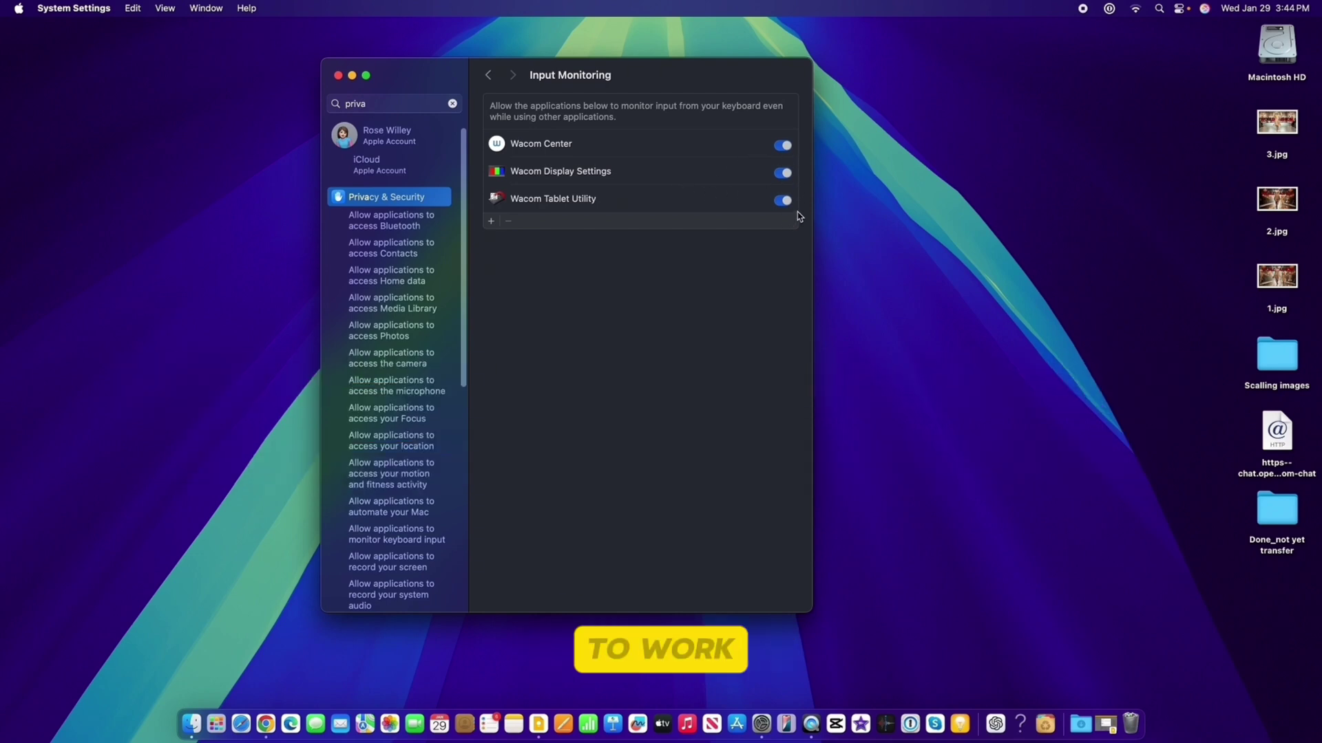
click(338, 76)
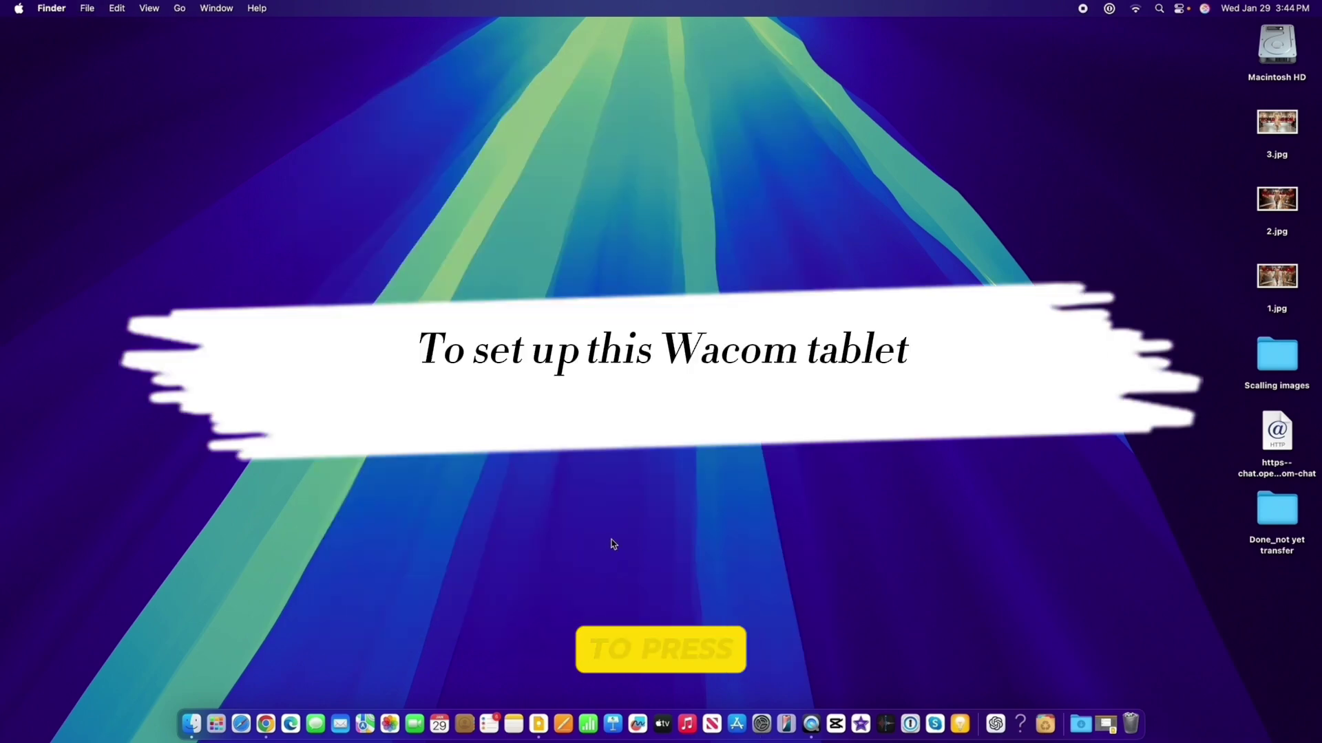
Search the Mac for "wacom" and launch Wacom Center.
key(super+space)
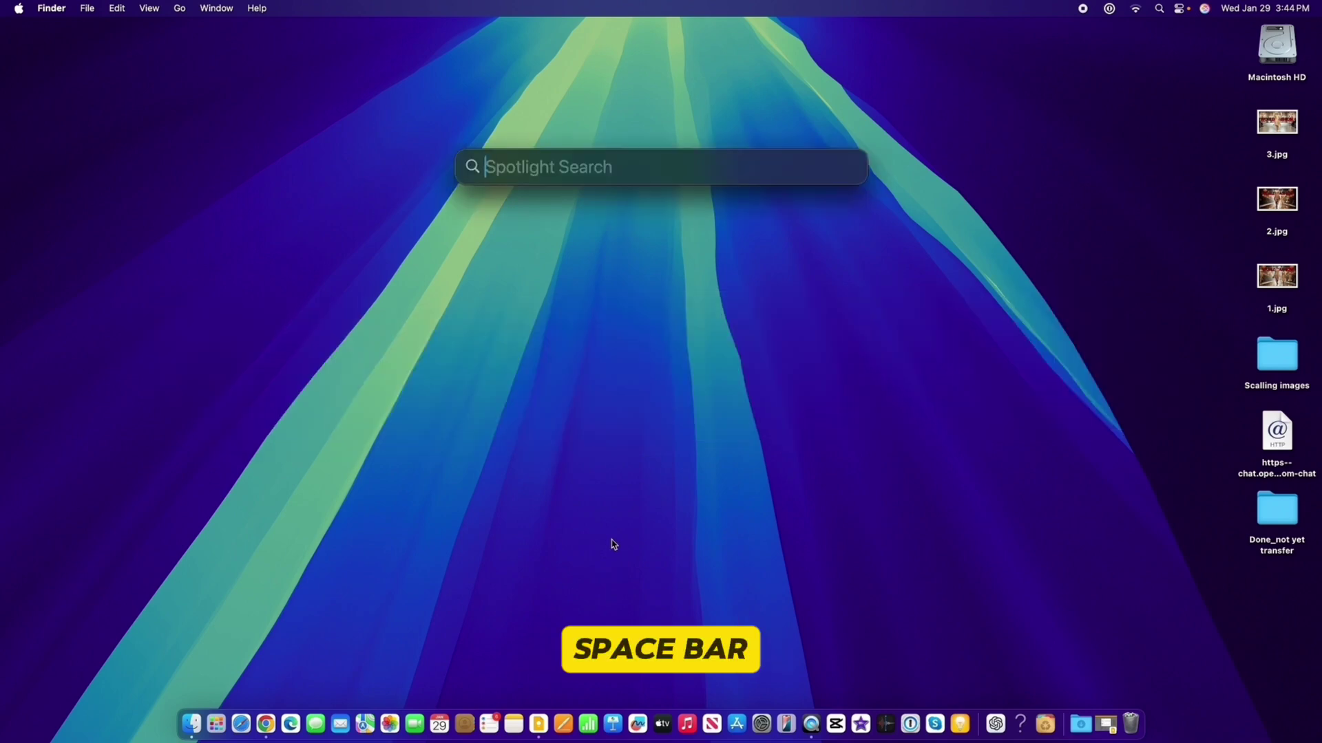
text(wacom)
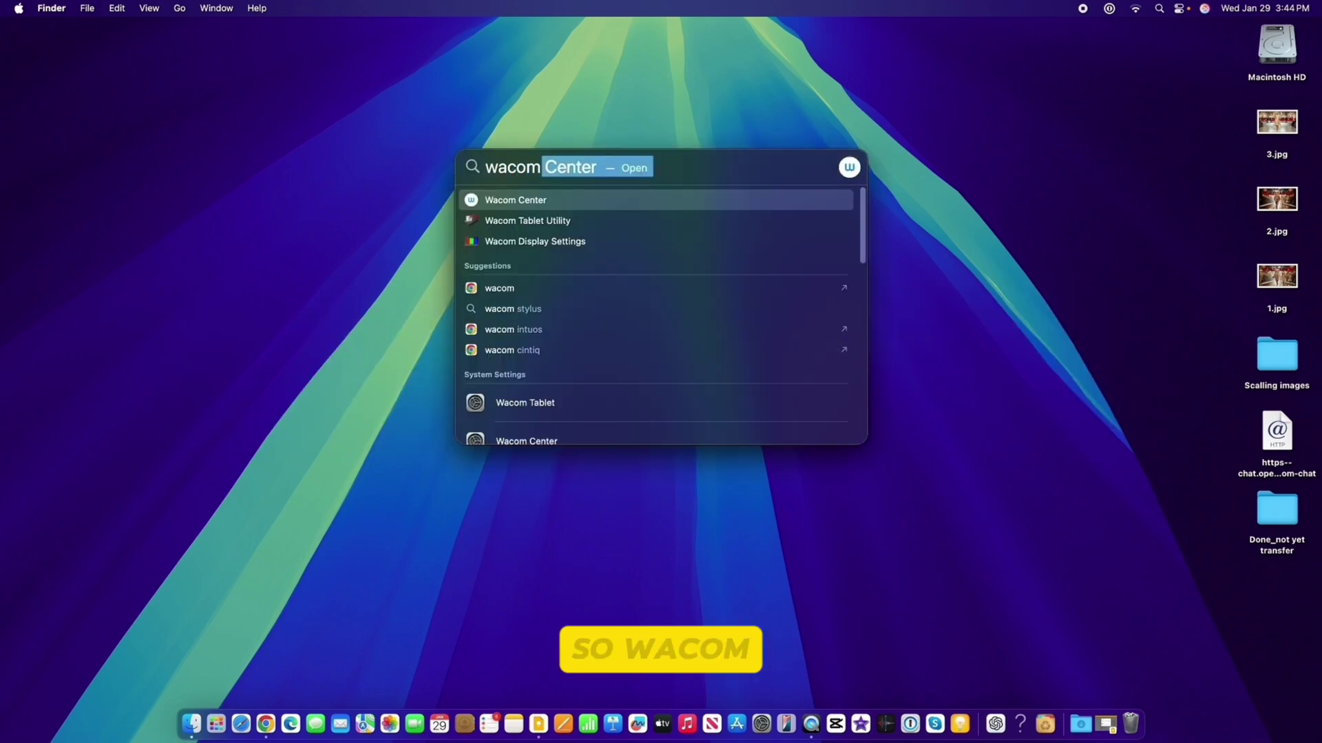
click(596, 207)
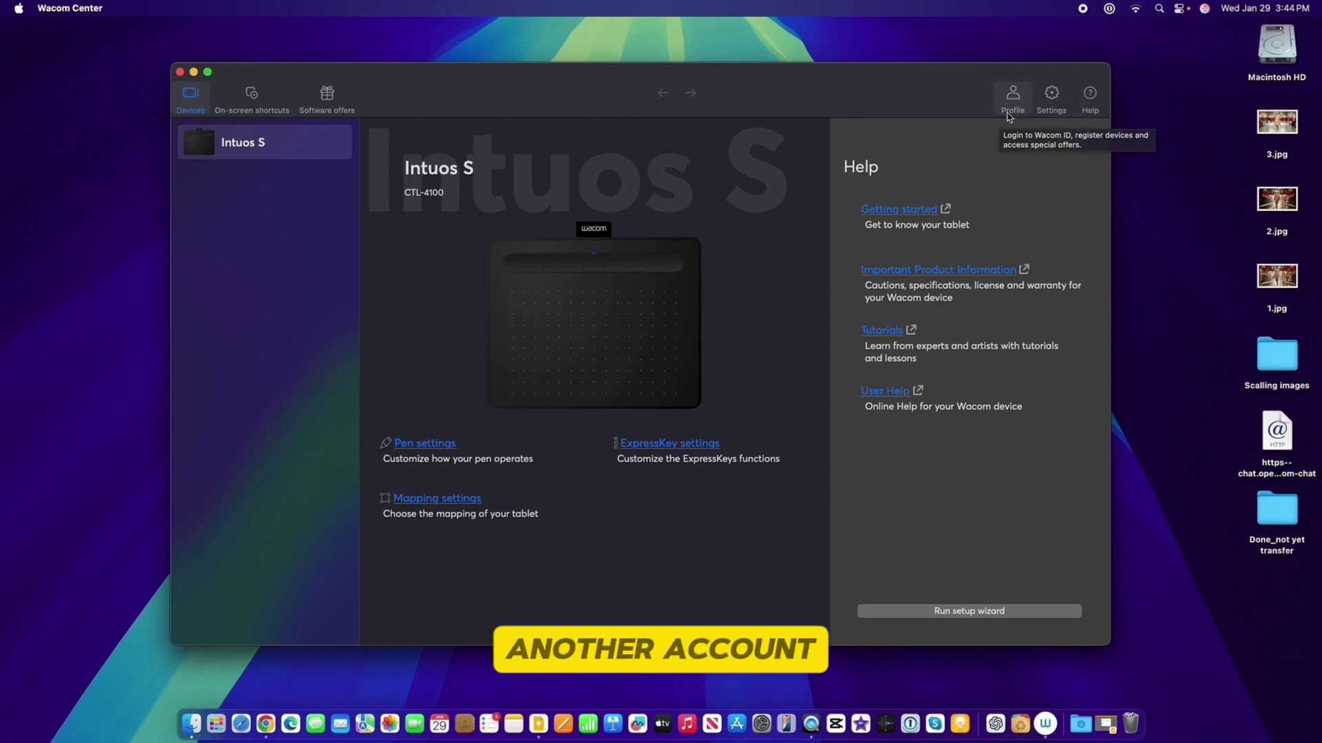
Review the On-screen shortcuts and Software offers pages in Wacom Center and return to the Intuos S device page.
click(266, 101)
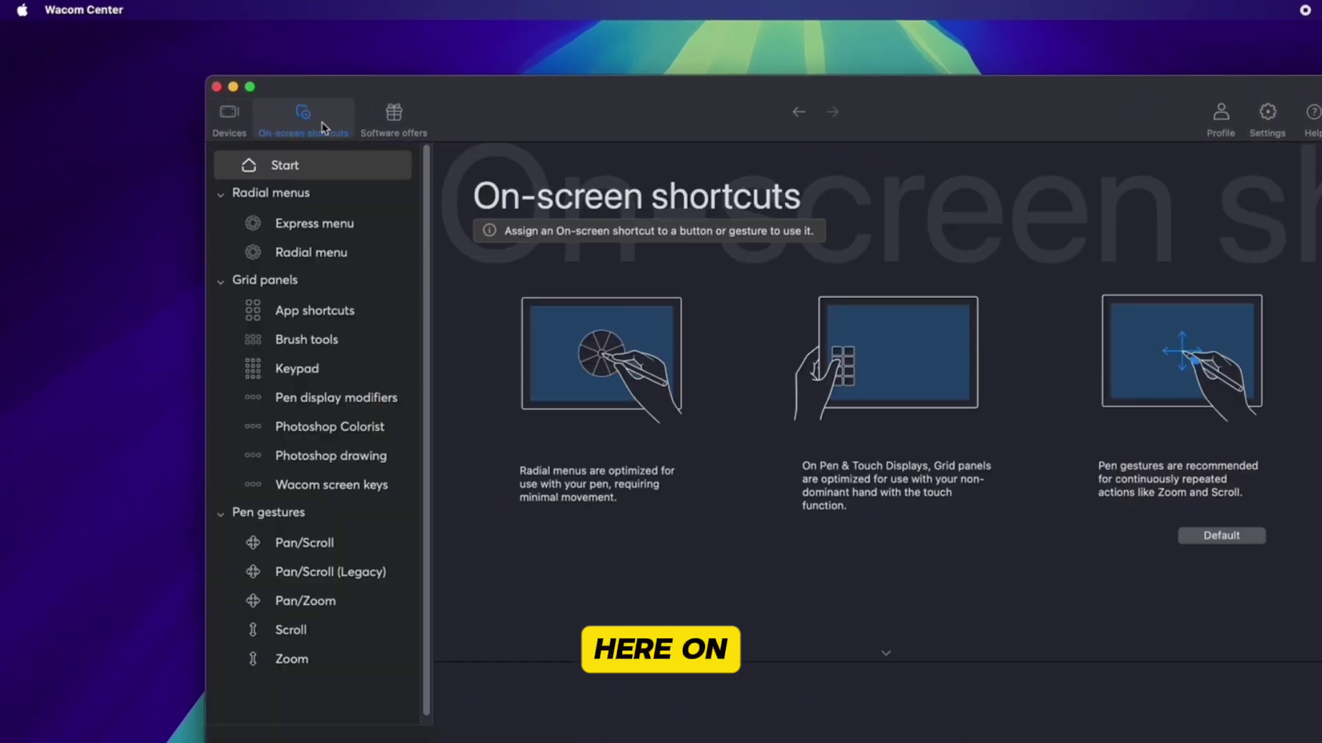
click(403, 121)
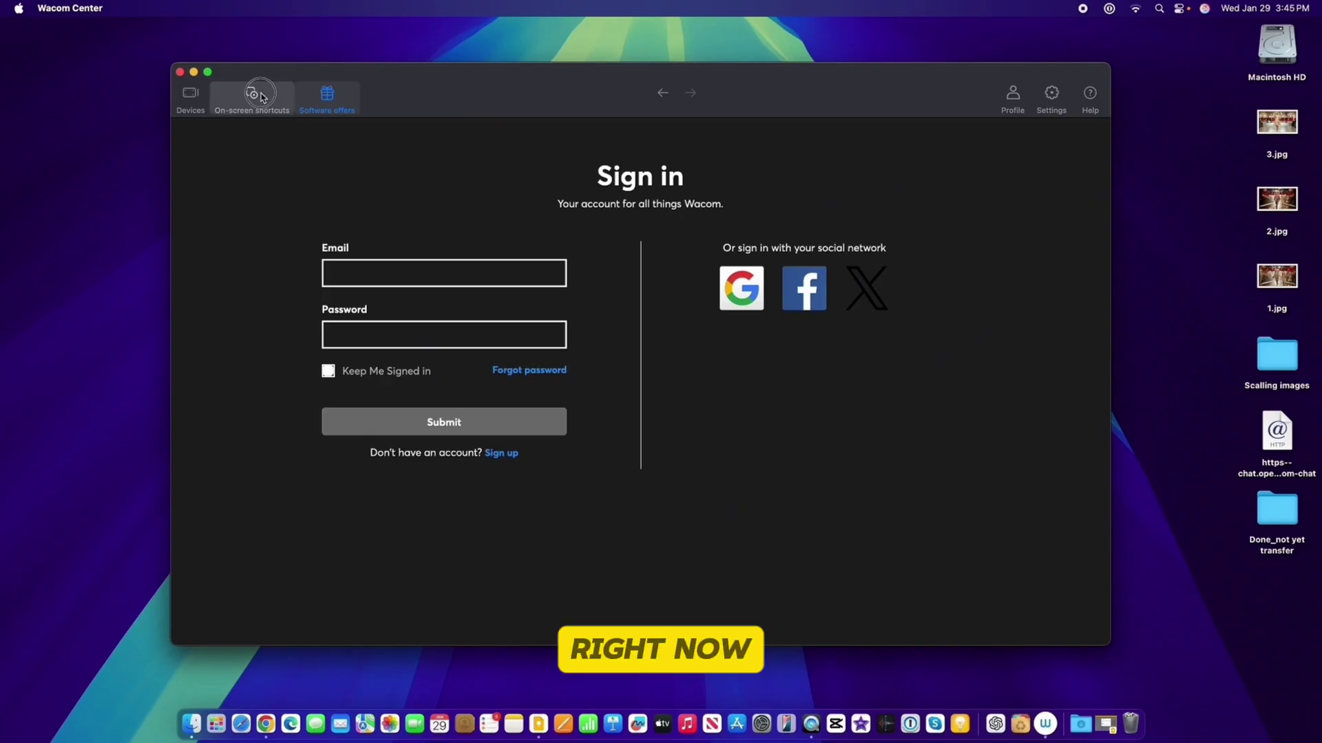
click(392, 143)
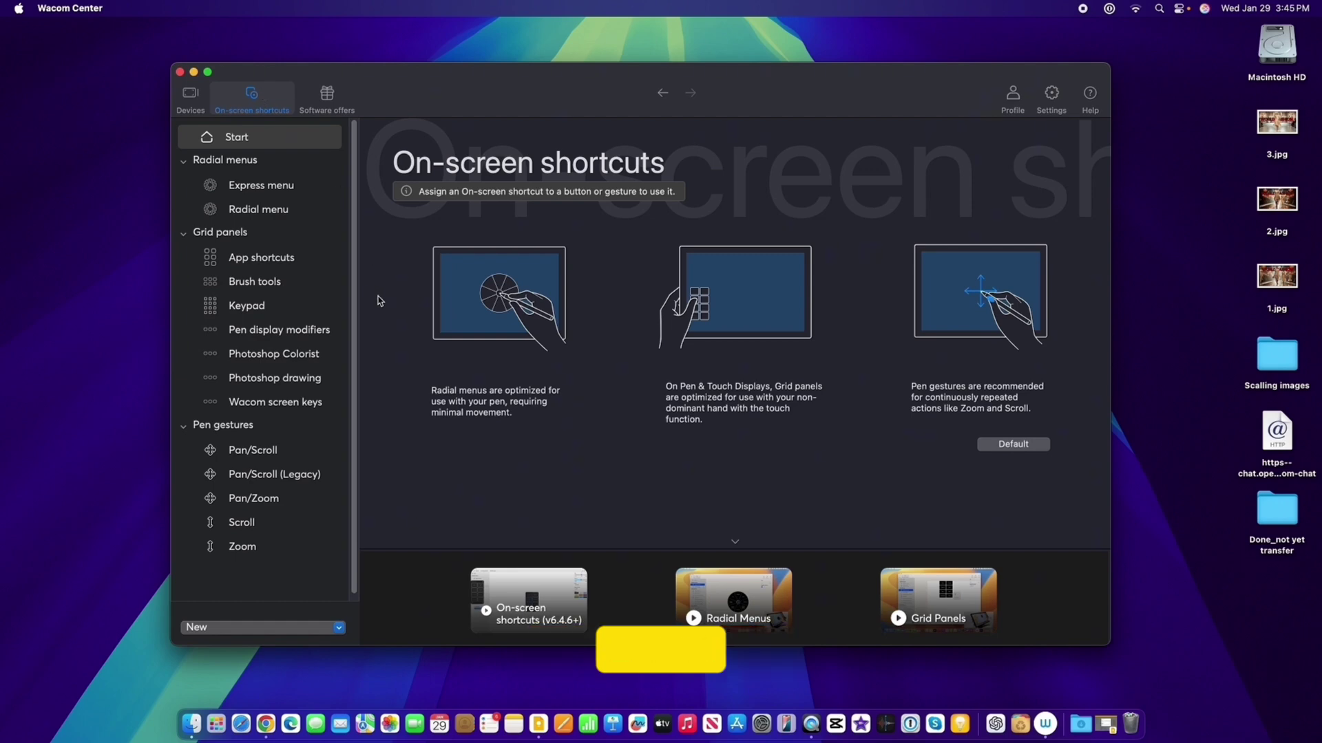
scroll(323, 282, down, 1)
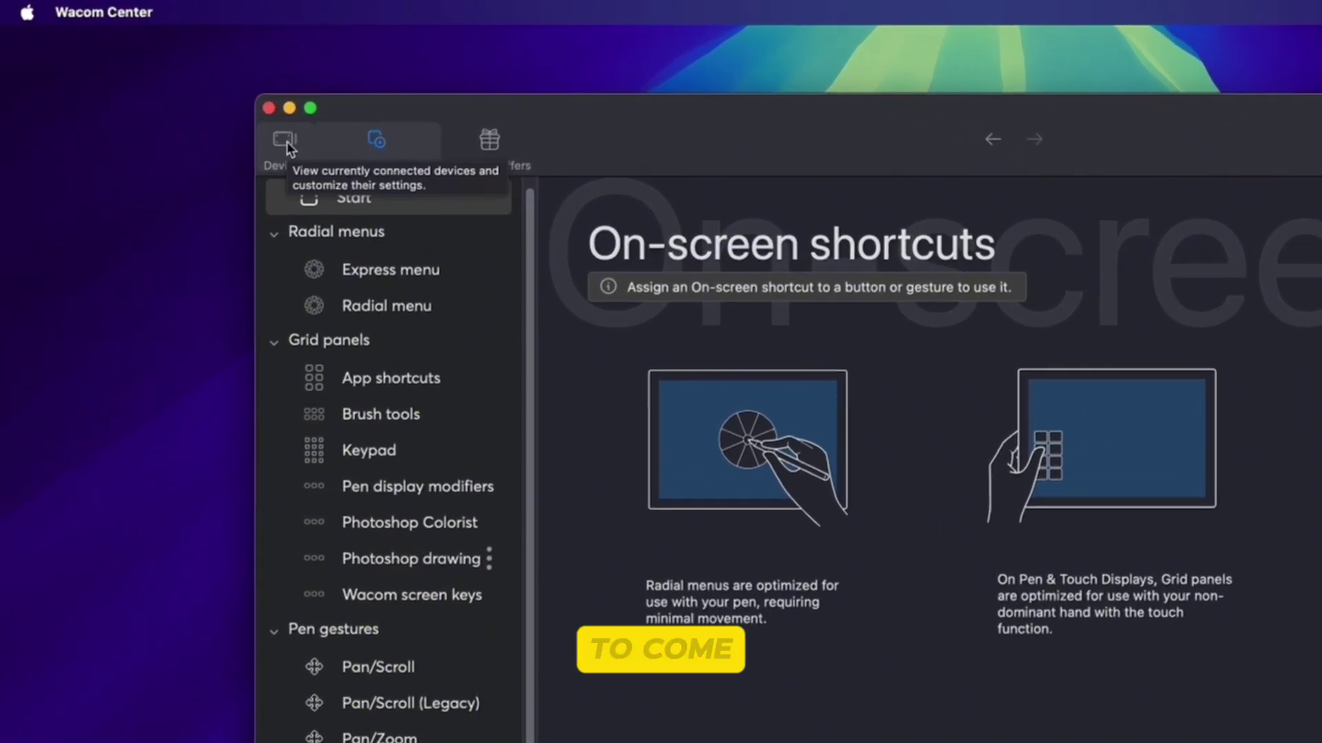
click(287, 144)
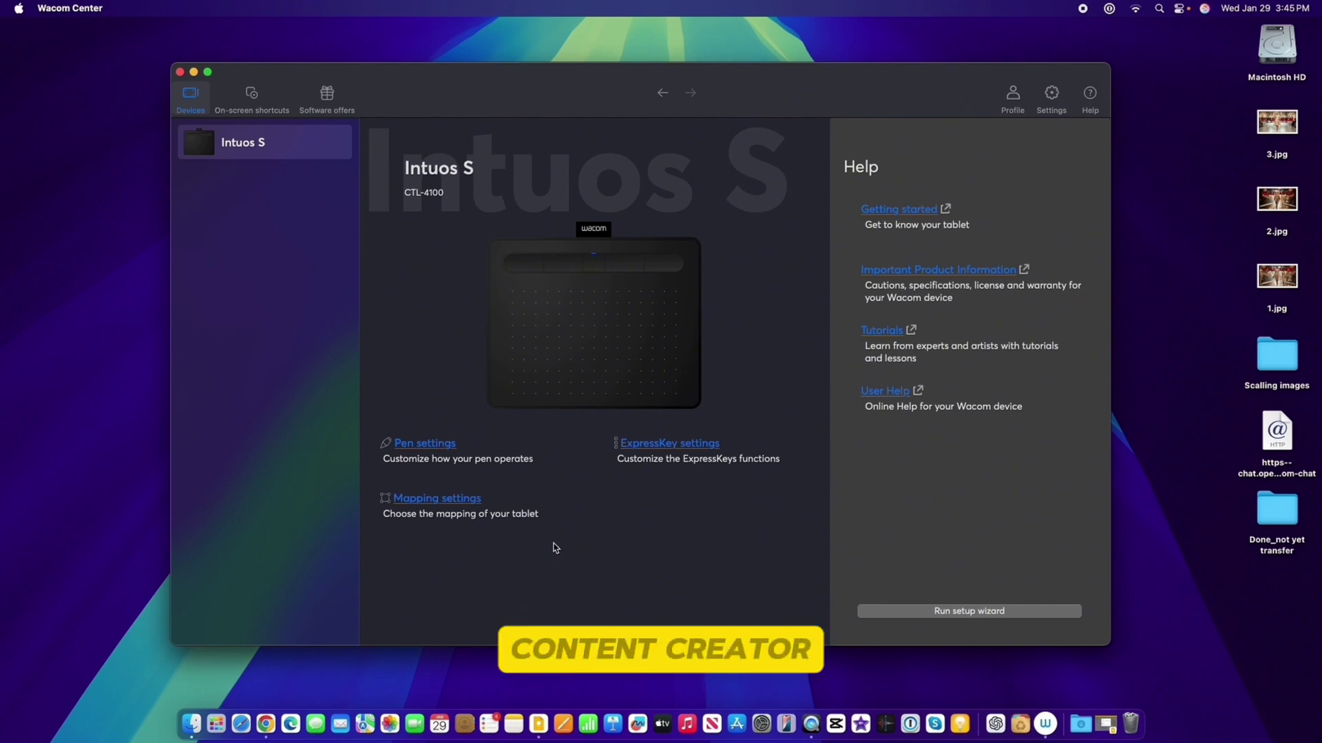
Open the Intuos S pen settings, try larger and smaller Tip Double Click Distances, and set the distance to the middle of its range.
click(424, 446)
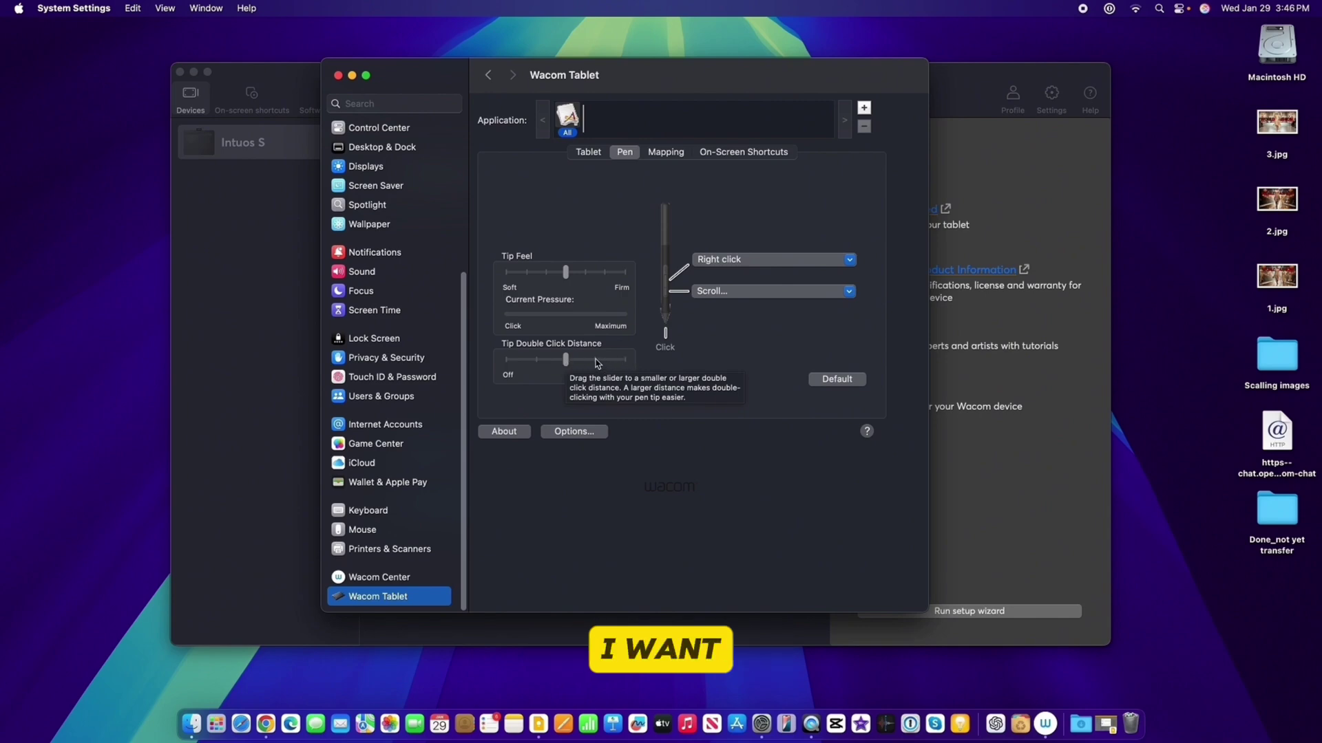
click(596, 360)
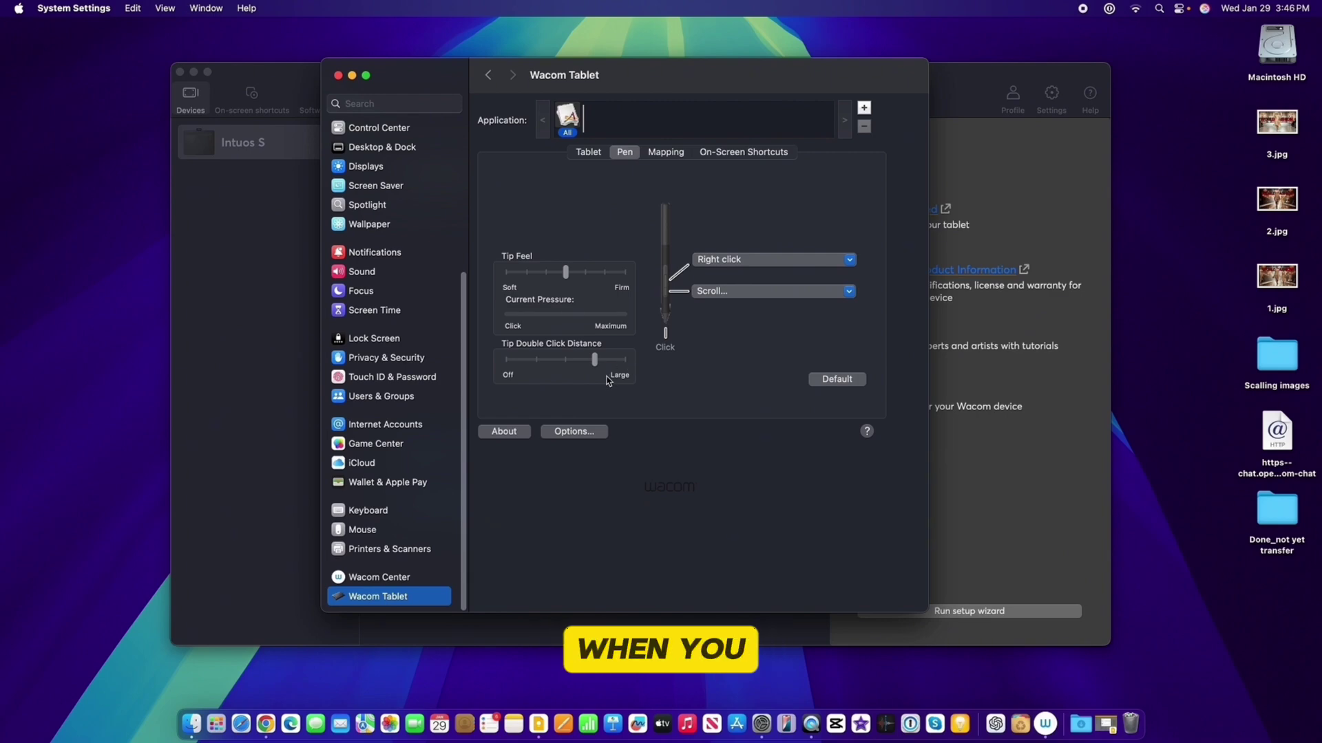
click(537, 360)
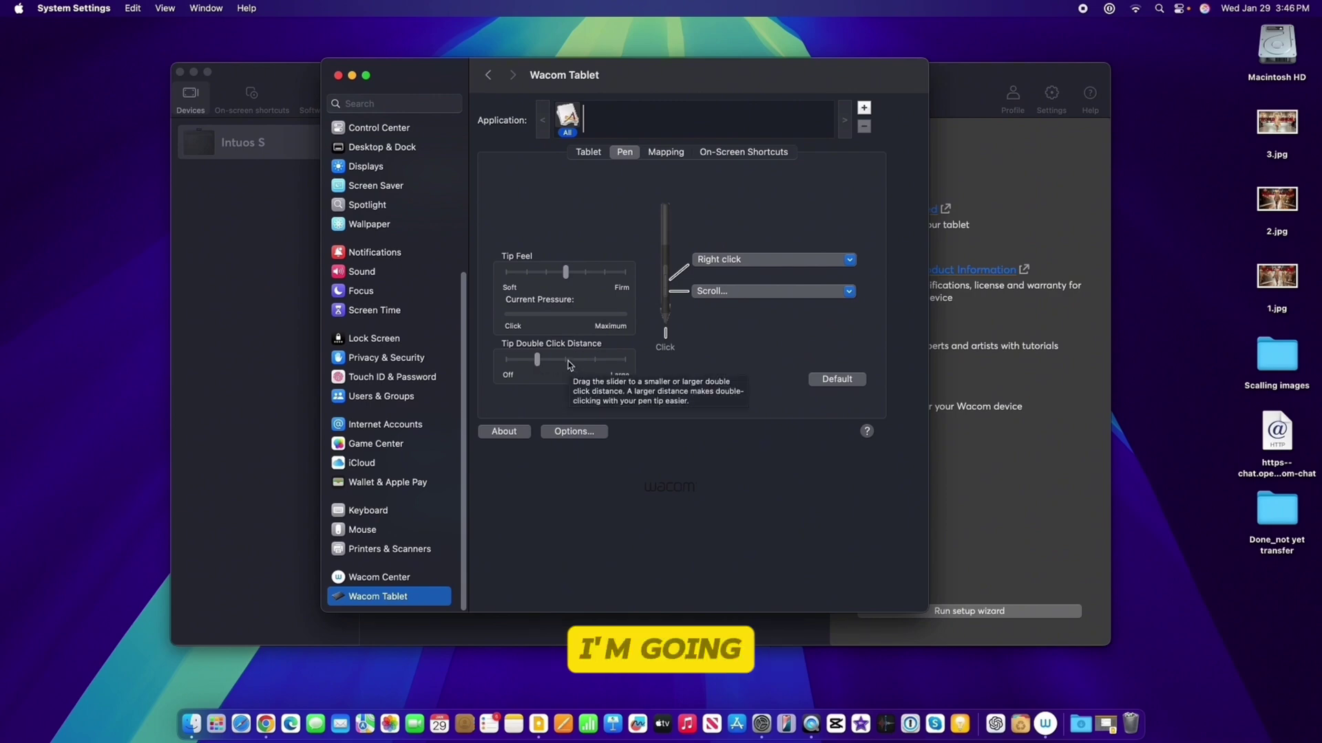
click(567, 361)
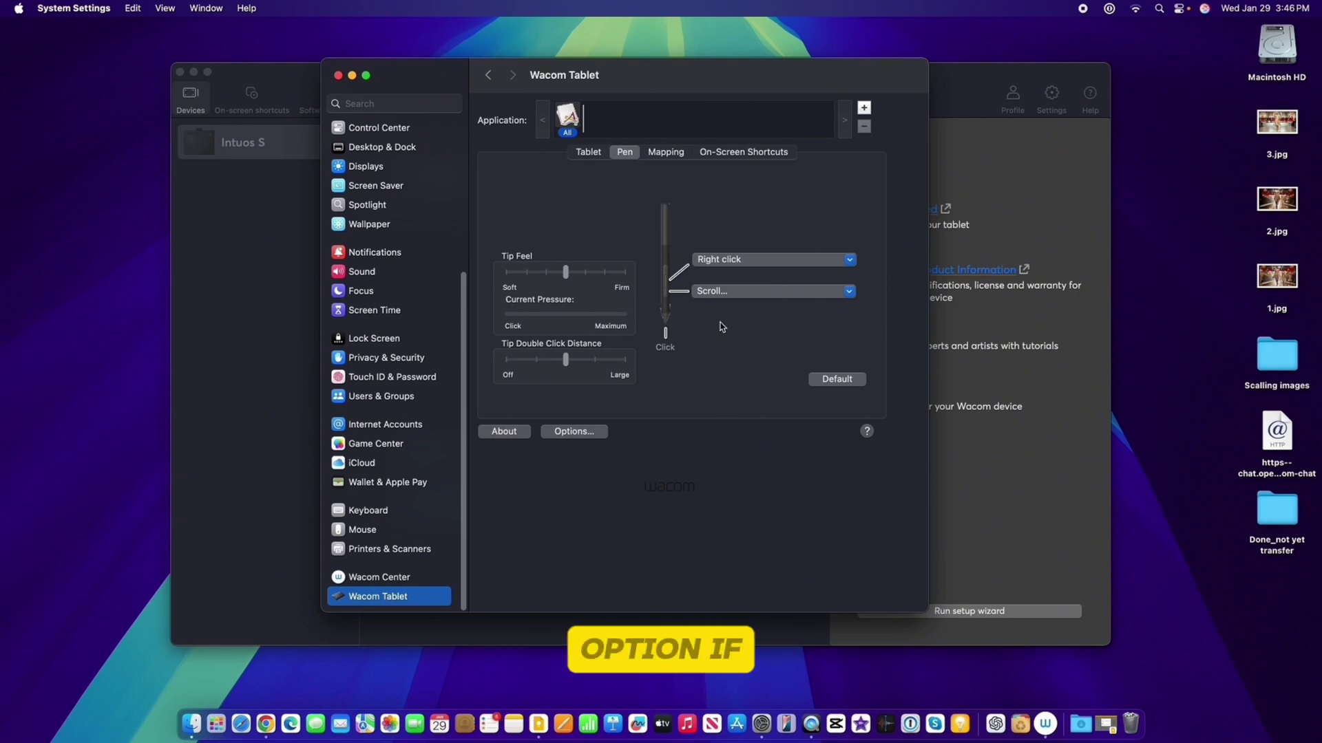
Review the lower pen button's action options and the key assignments of the Photoshop drawing on-screen shortcuts panel, and return to the pen settings.
click(748, 292)
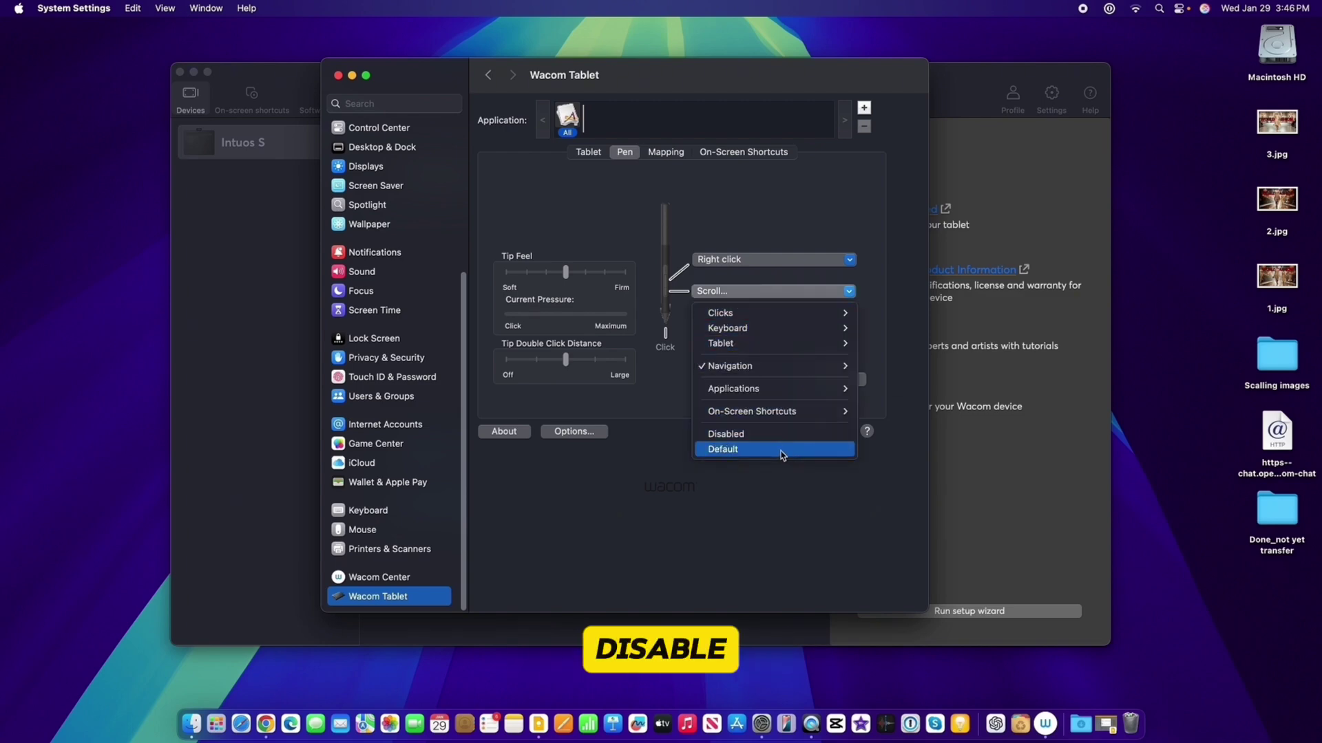
mouse_move(754, 351)
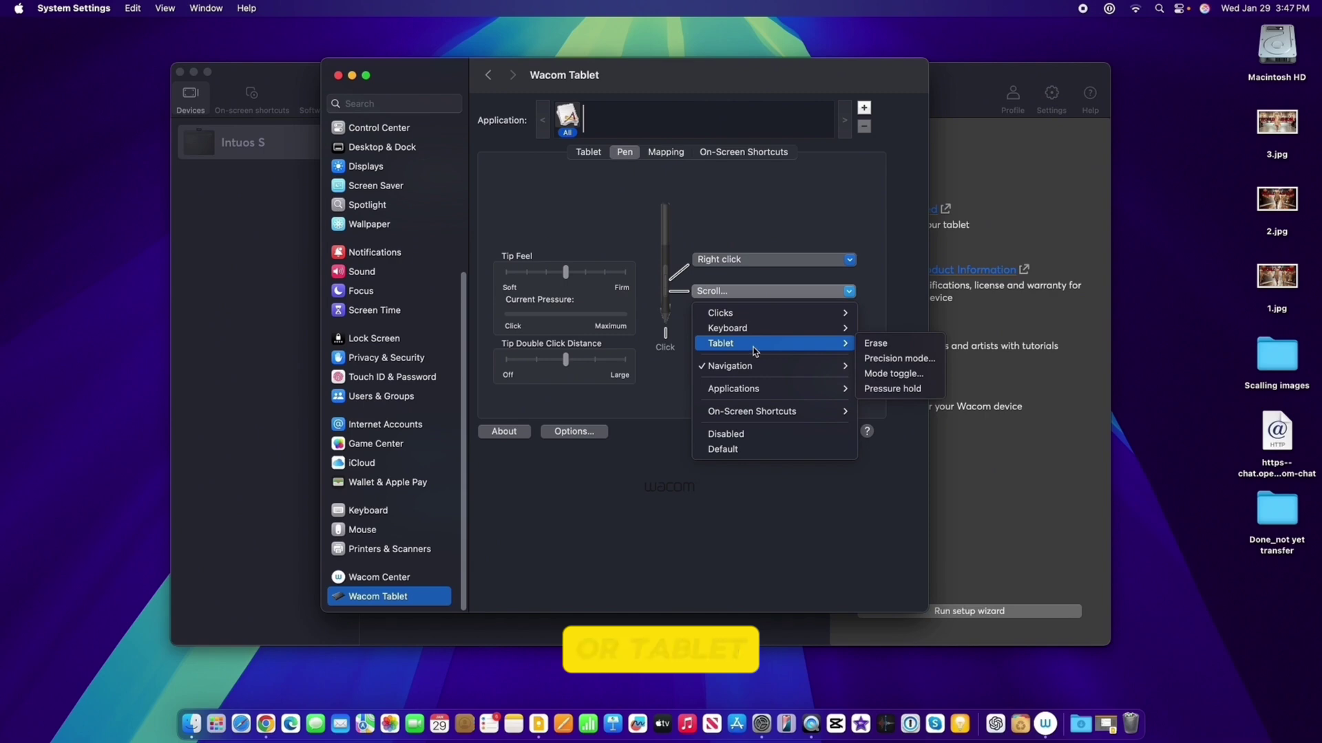
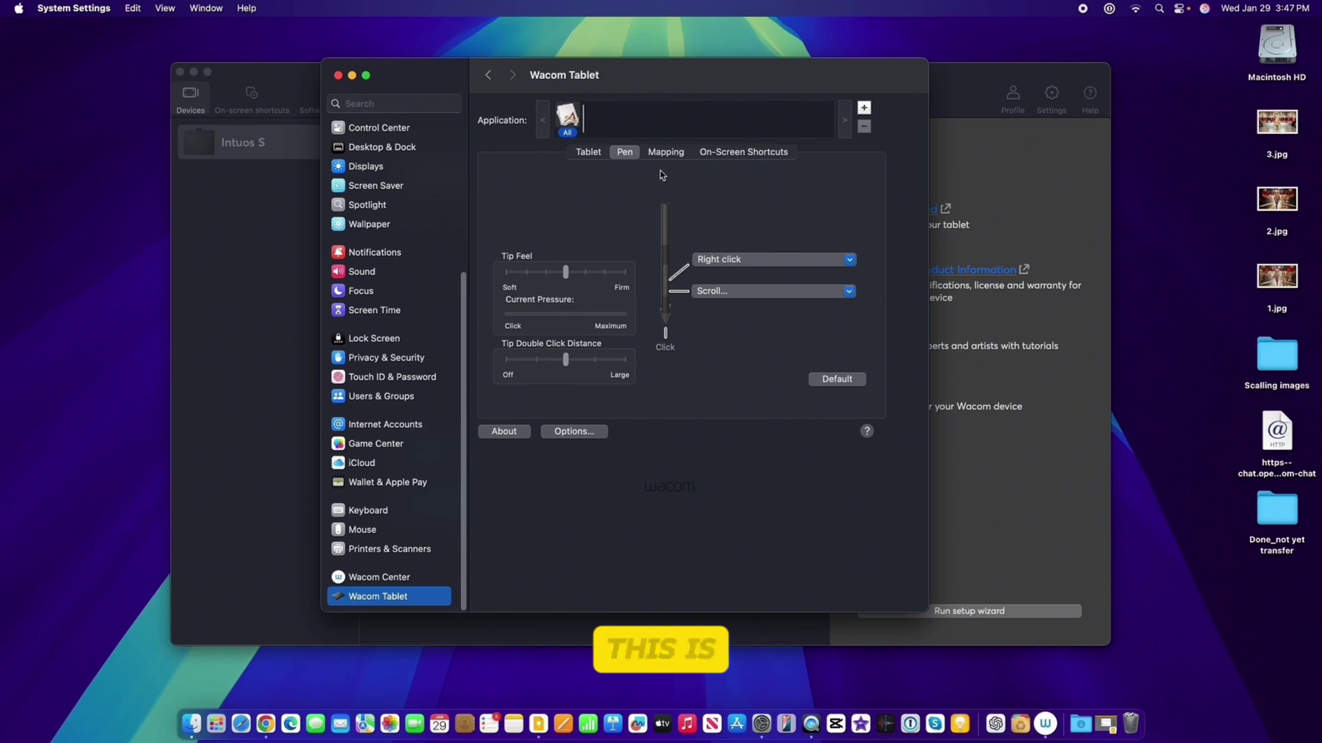
click(665, 153)
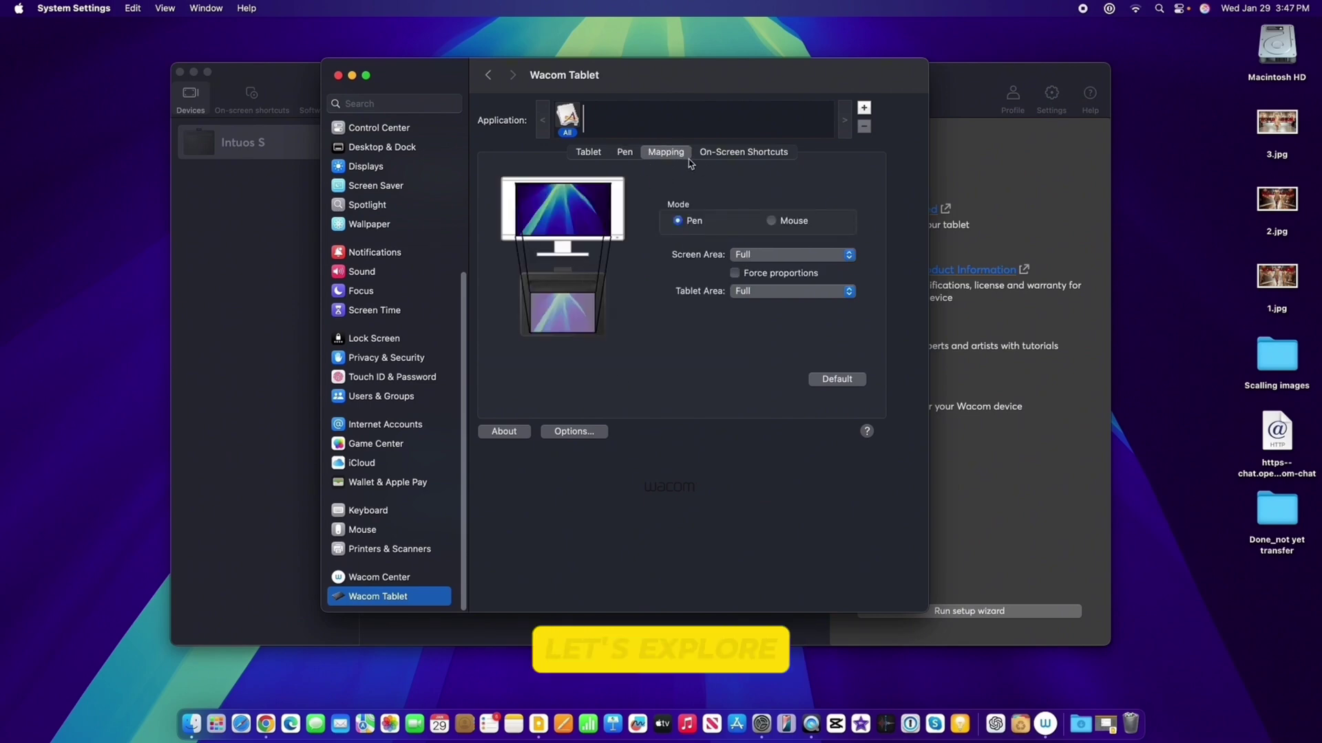
click(760, 155)
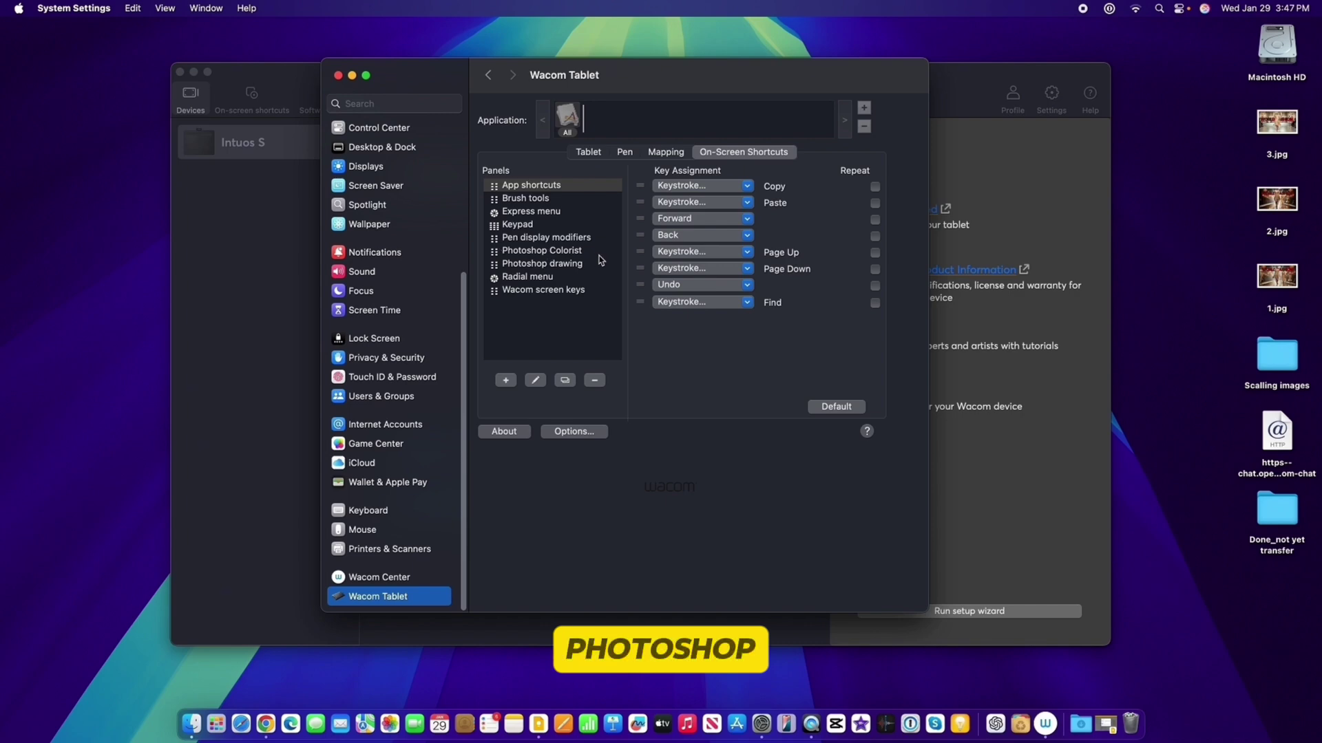
click(558, 265)
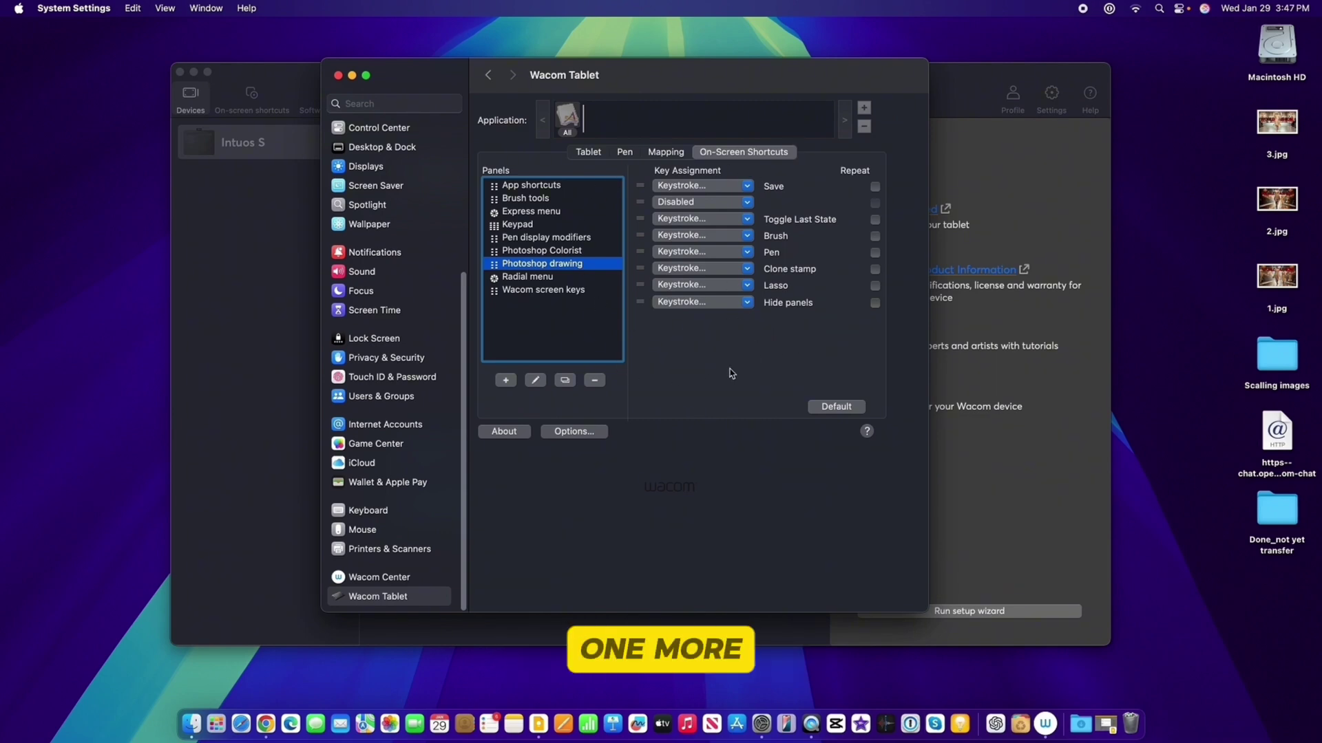
click(668, 154)
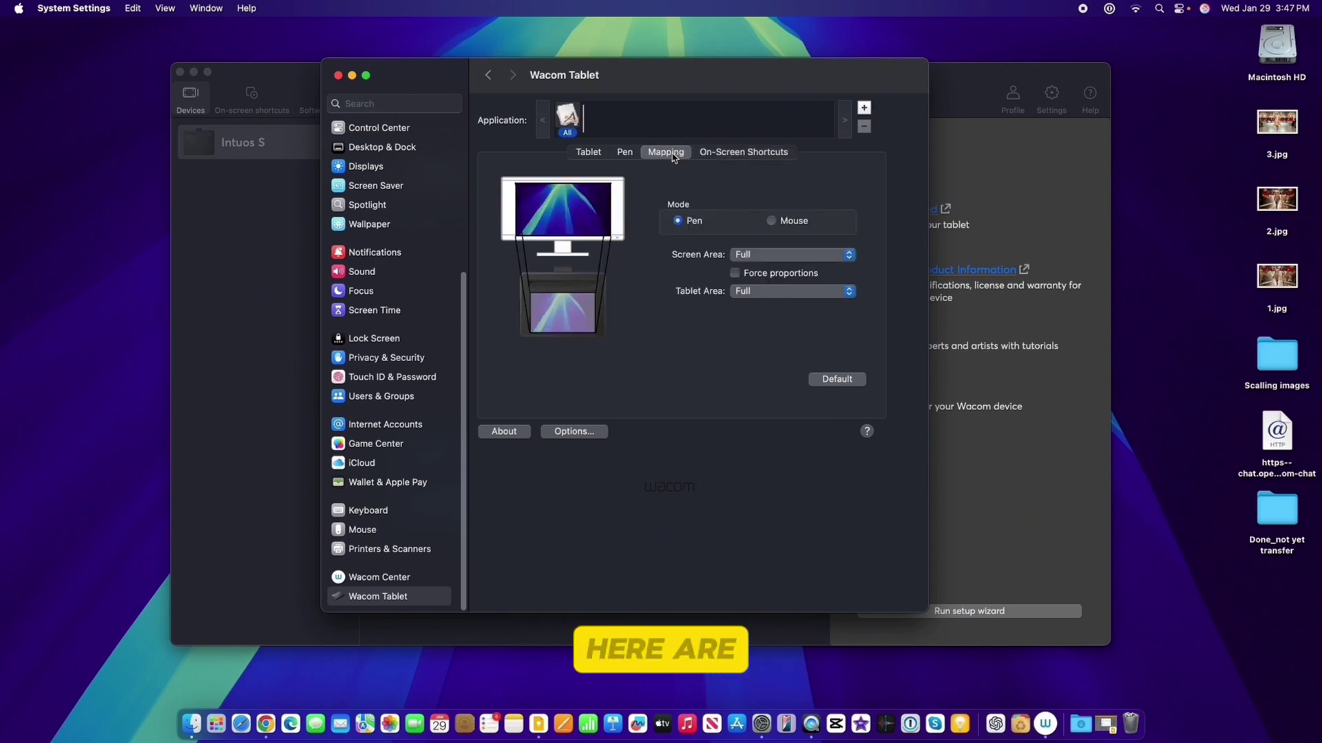
click(629, 153)
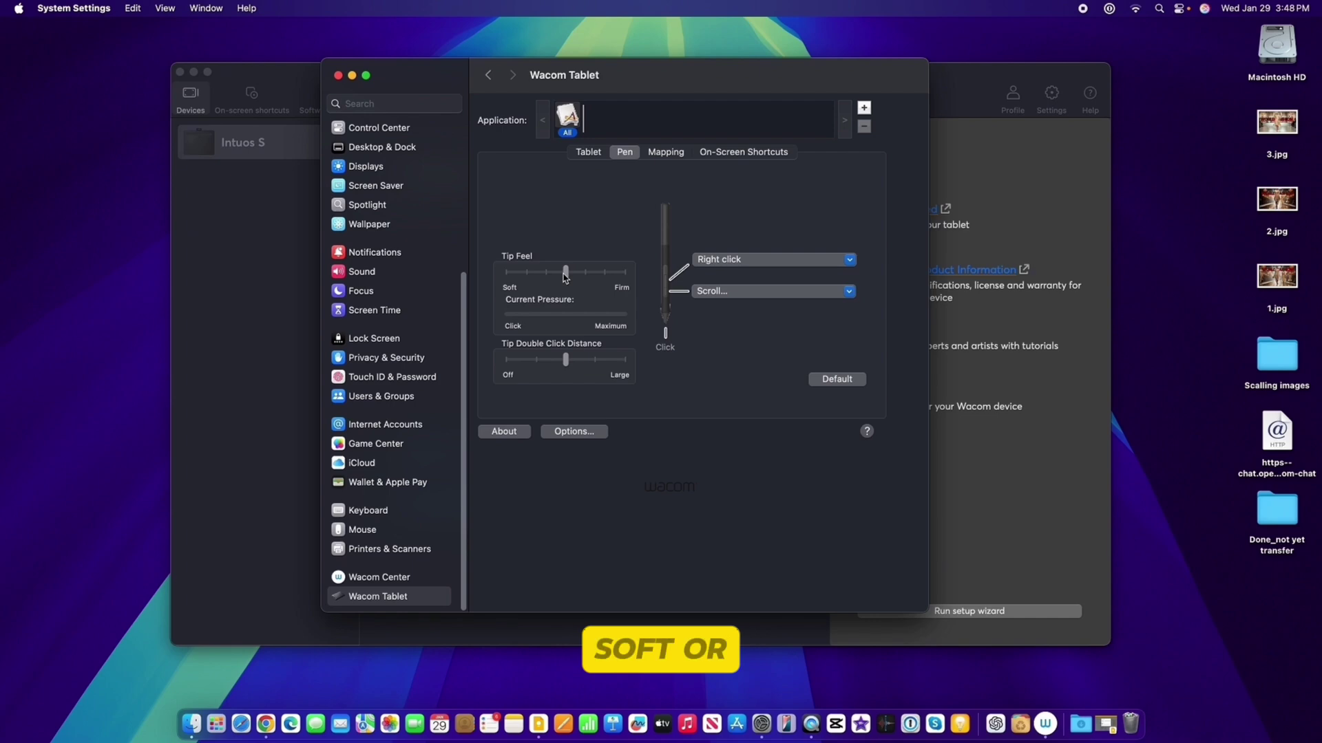
Try the Mouse mapping mode, switch back to Pen mode, and set both Screen Area and Tablet Area to Full.
click(661, 157)
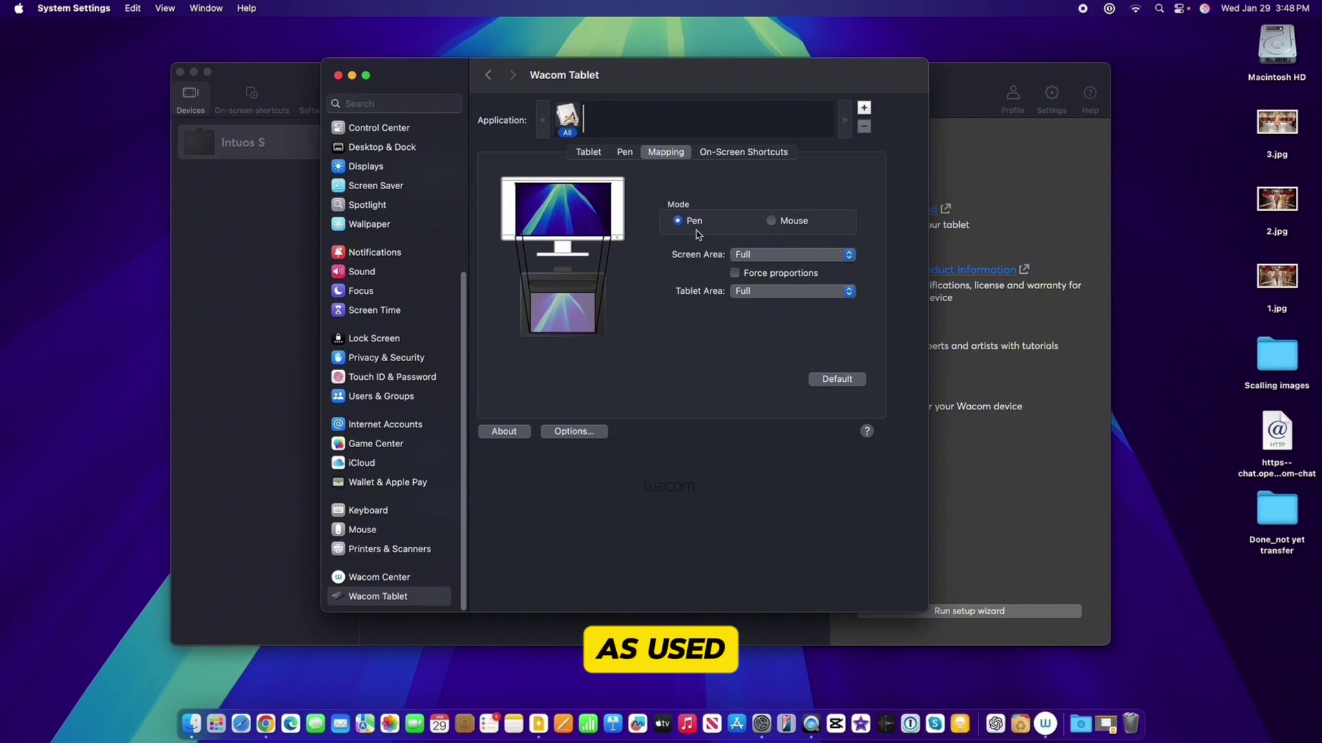
click(774, 222)
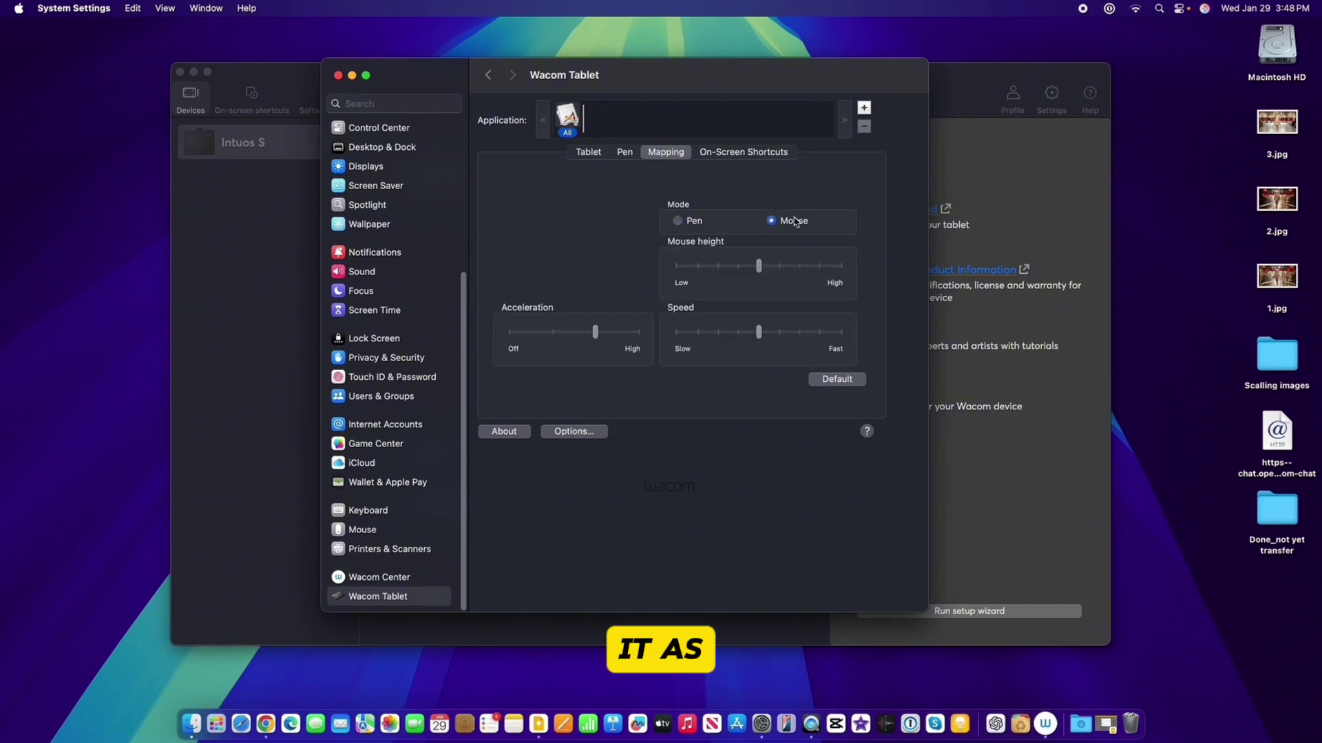
click(678, 222)
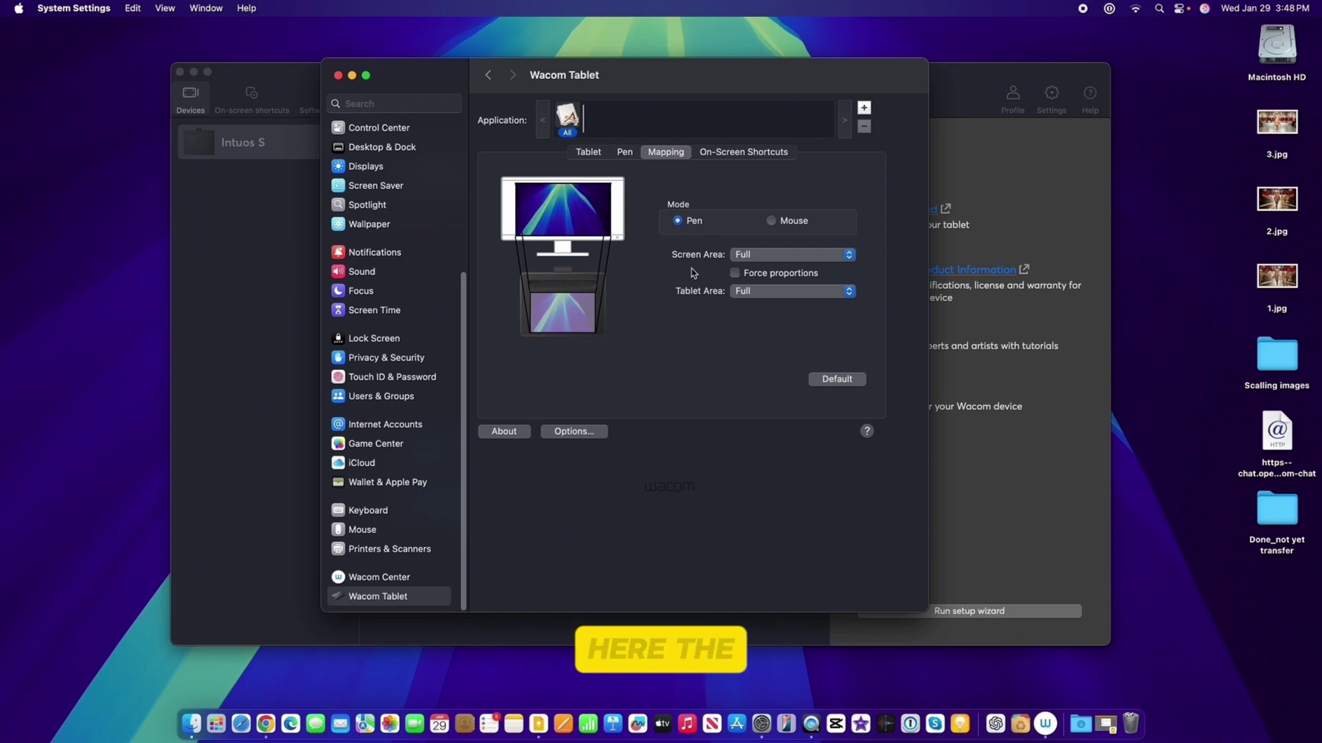
click(779, 259)
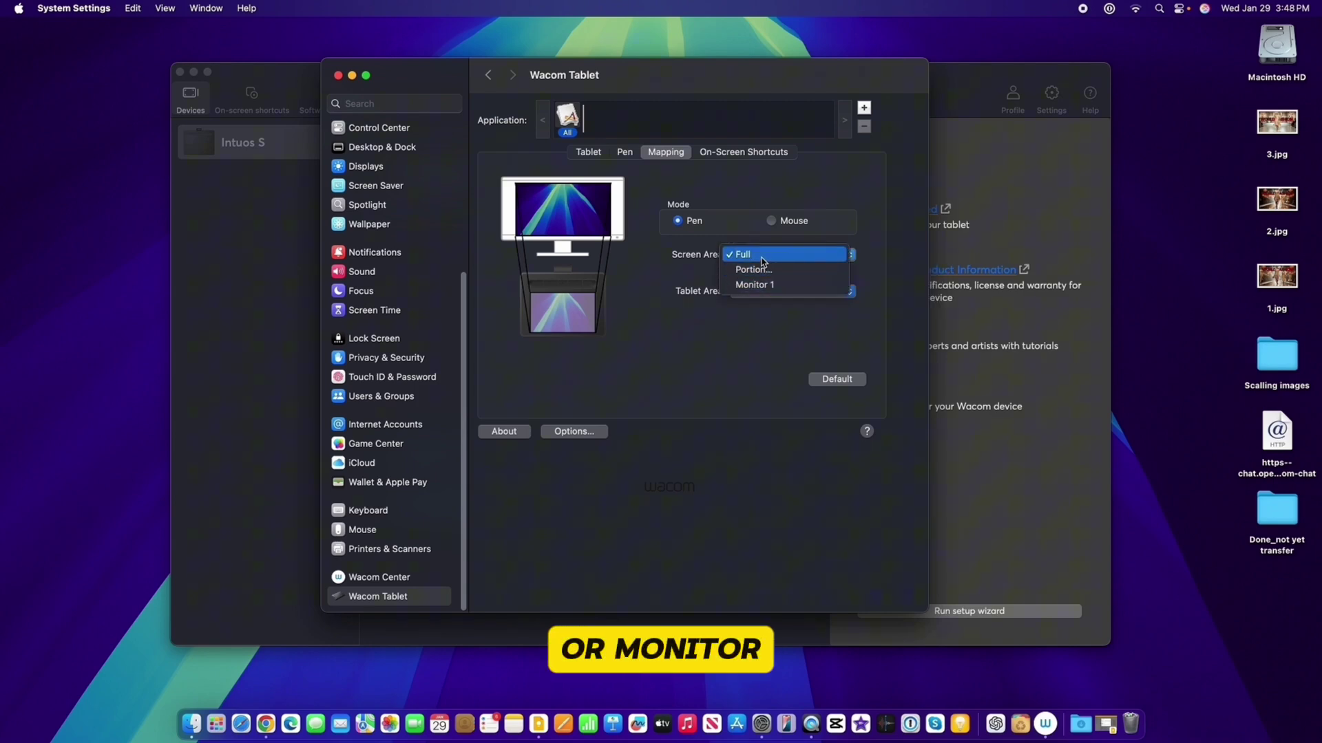
click(762, 258)
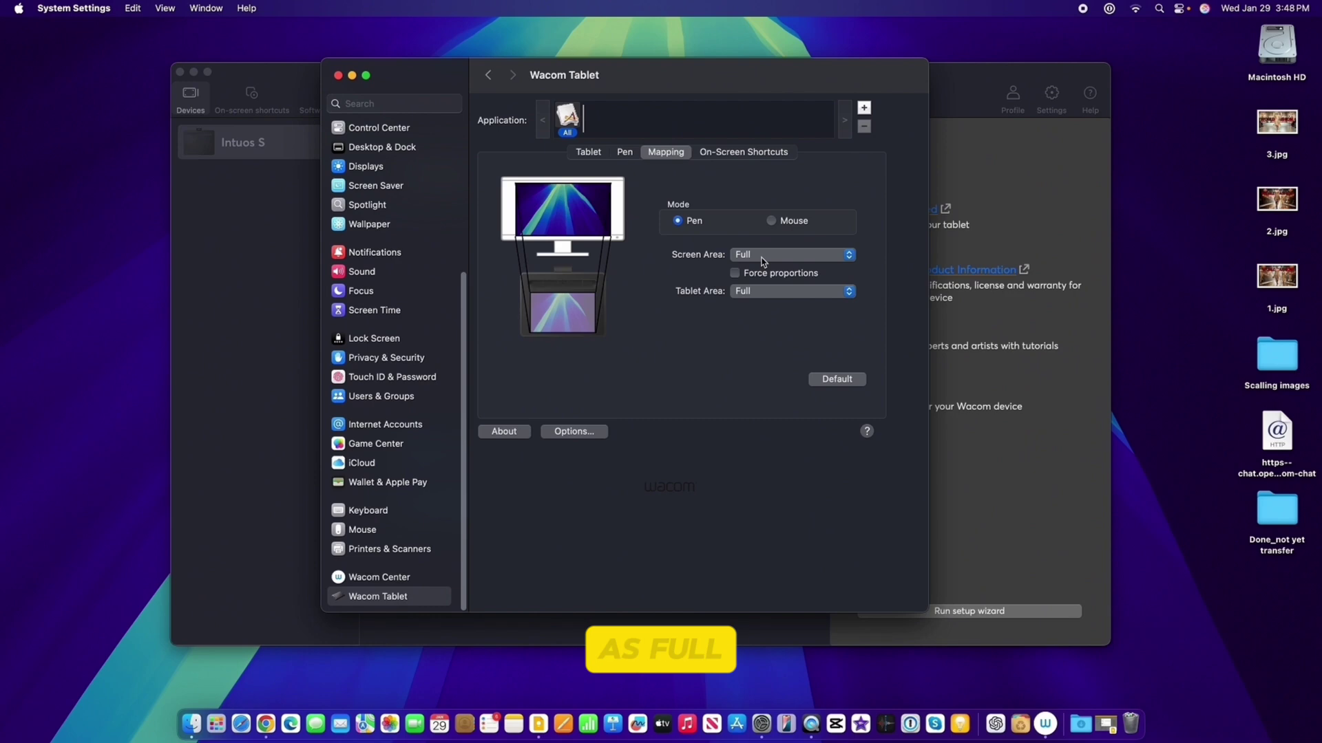
click(768, 296)
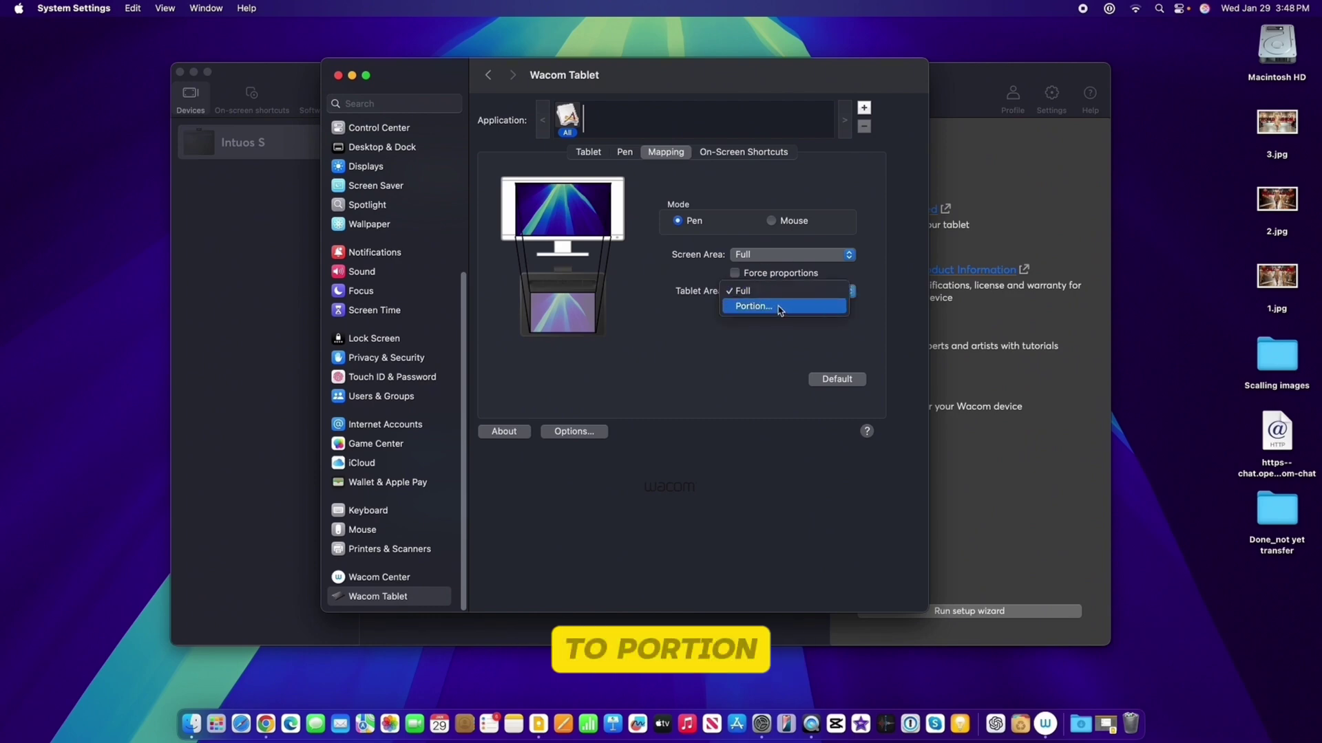
click(773, 293)
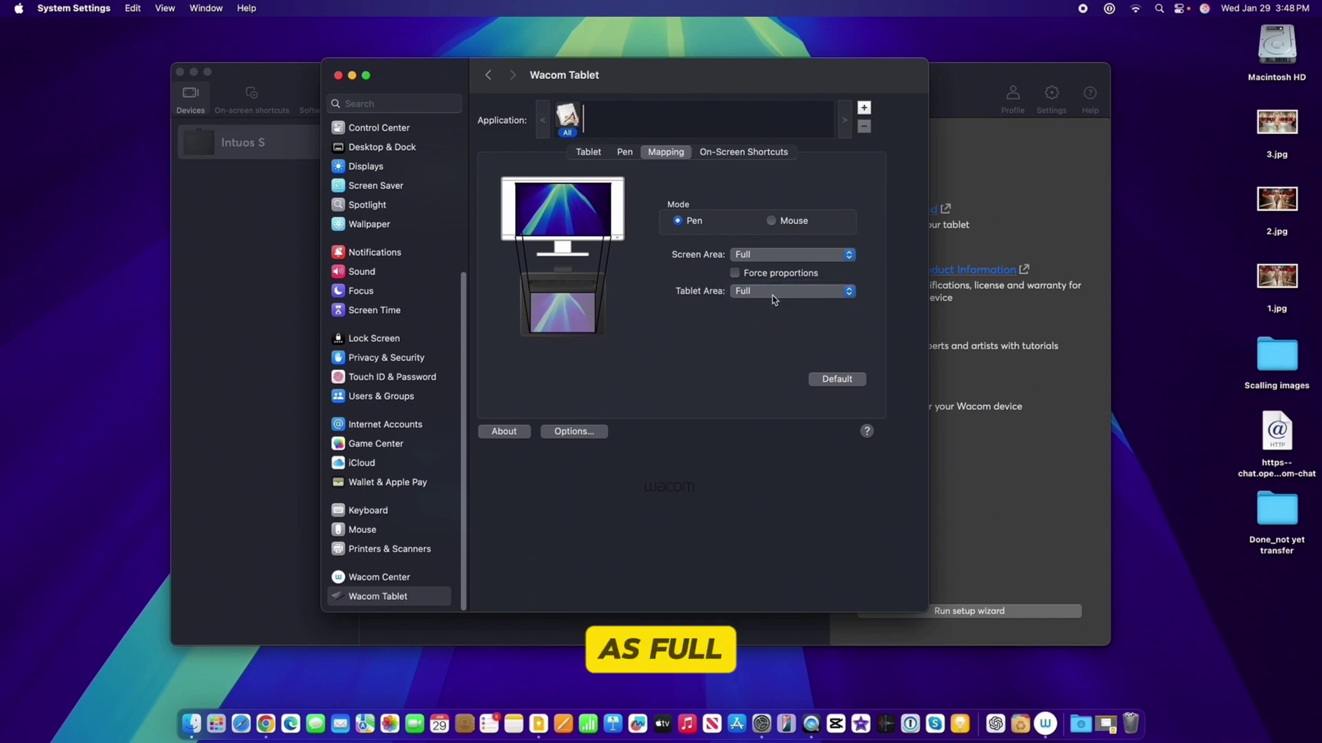
Review the tablet's ExpressKeys assignments and Show Express view option, and return to the mapping settings.
click(588, 153)
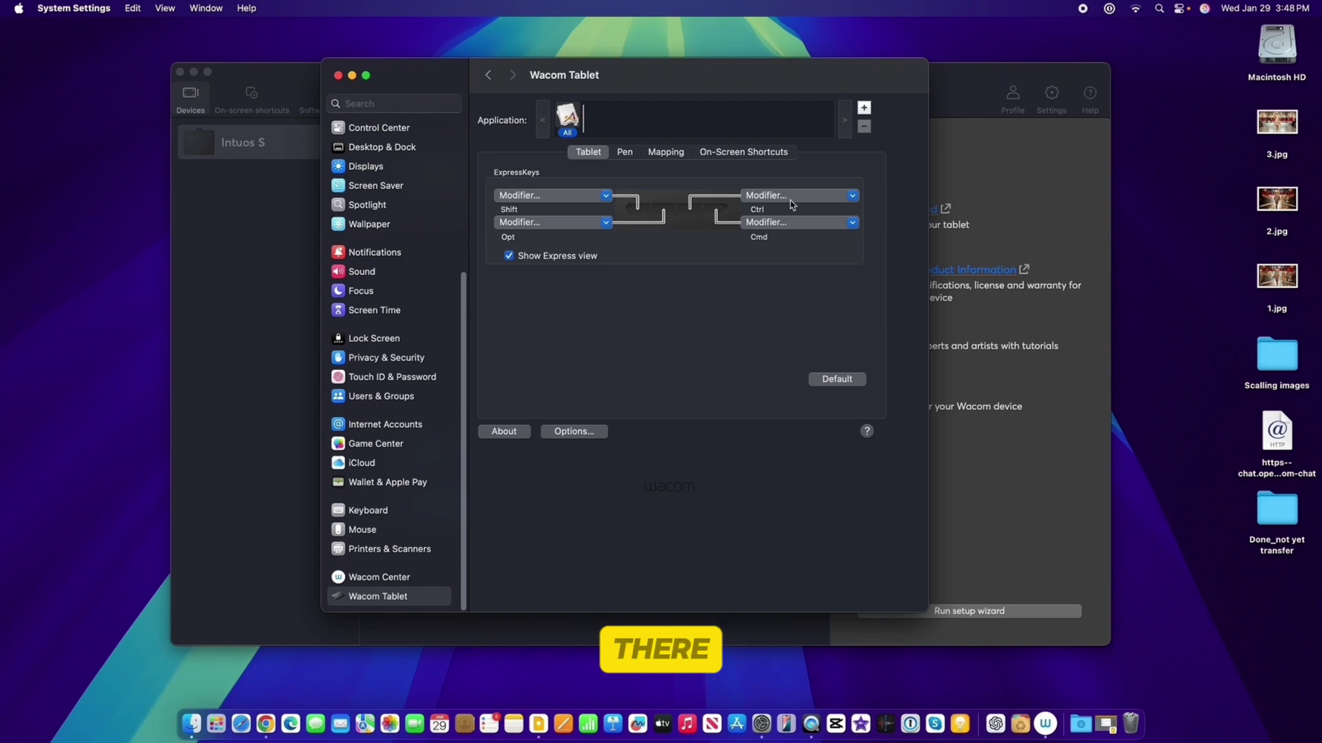
click(509, 256)
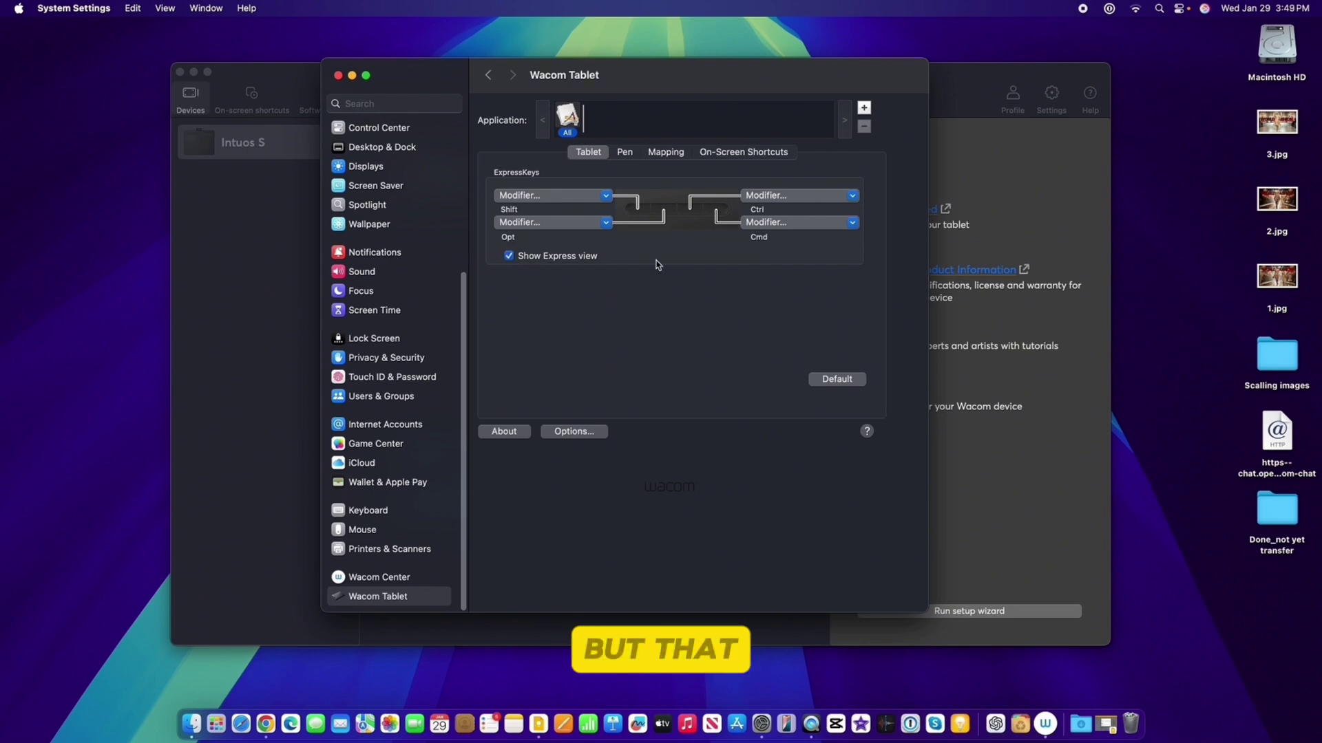
click(627, 157)
click(669, 157)
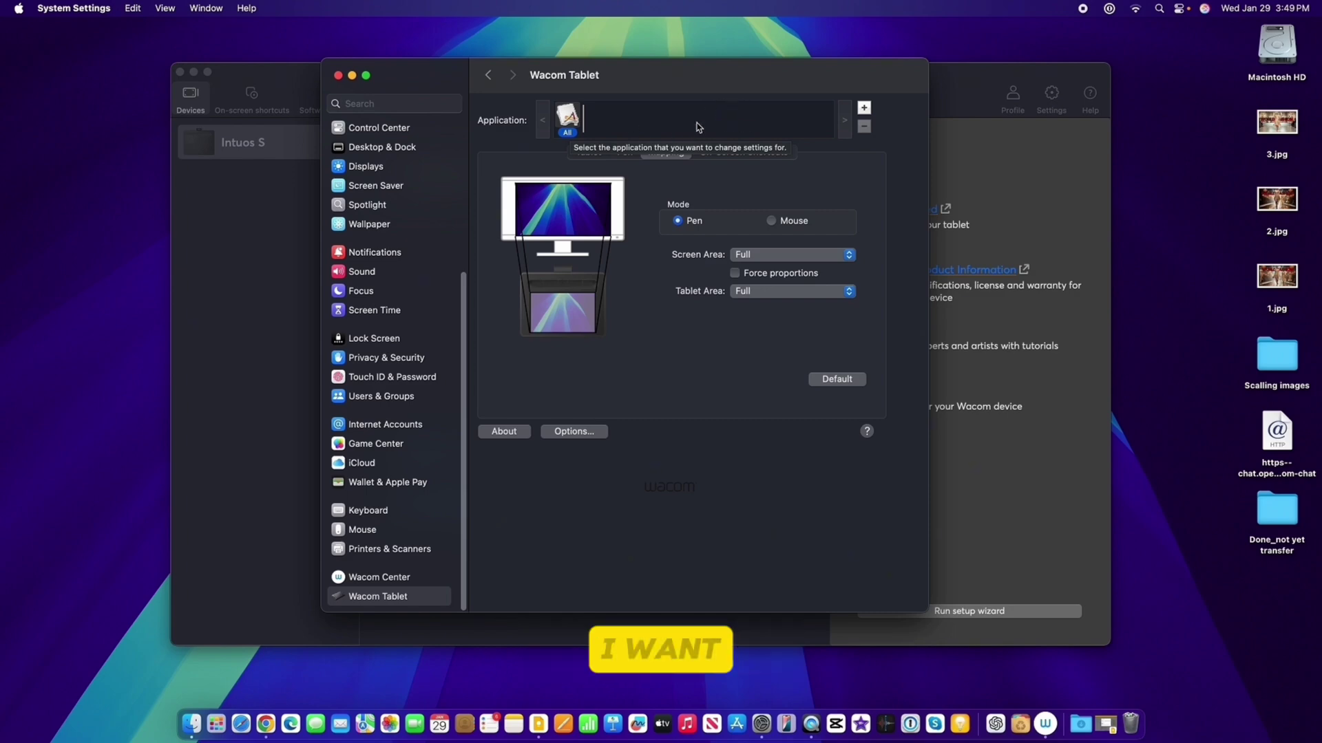
Add QuickTime Player from the currently open applications as an app with its own tablet settings.
click(864, 110)
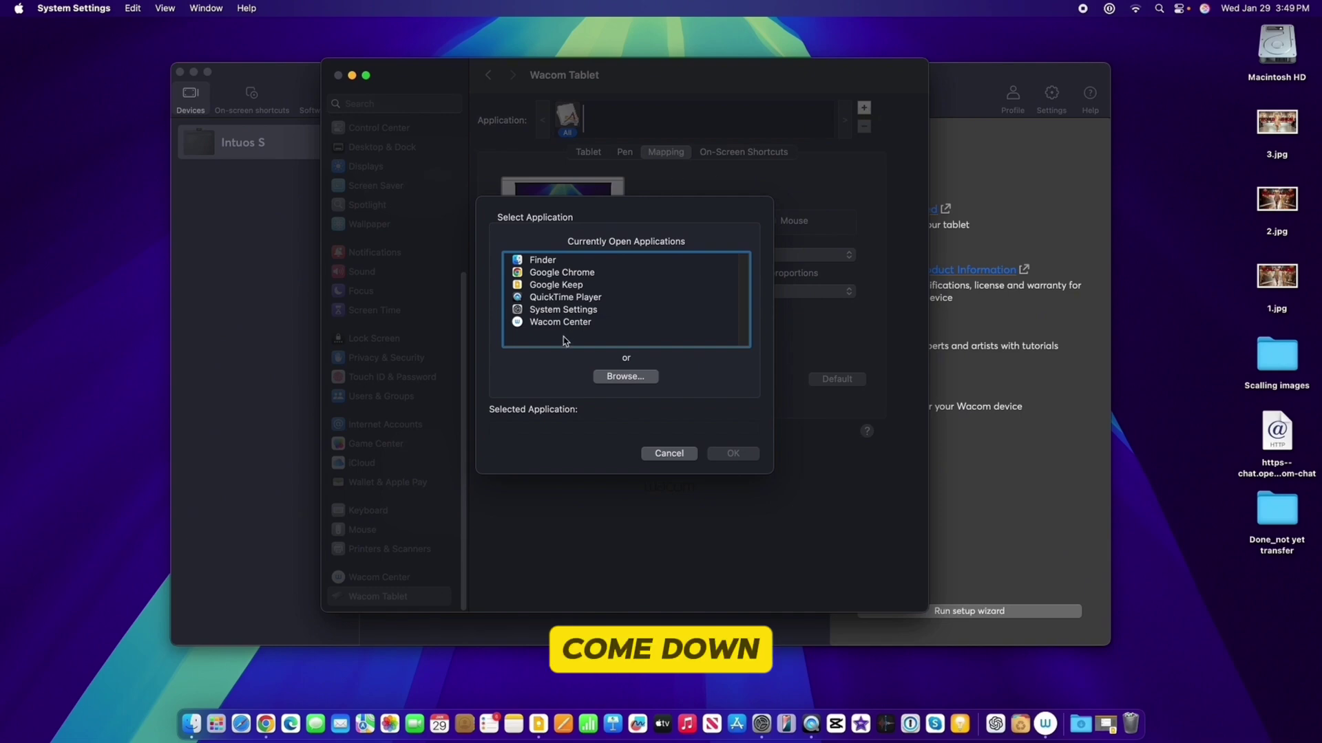
click(575, 299)
click(734, 453)
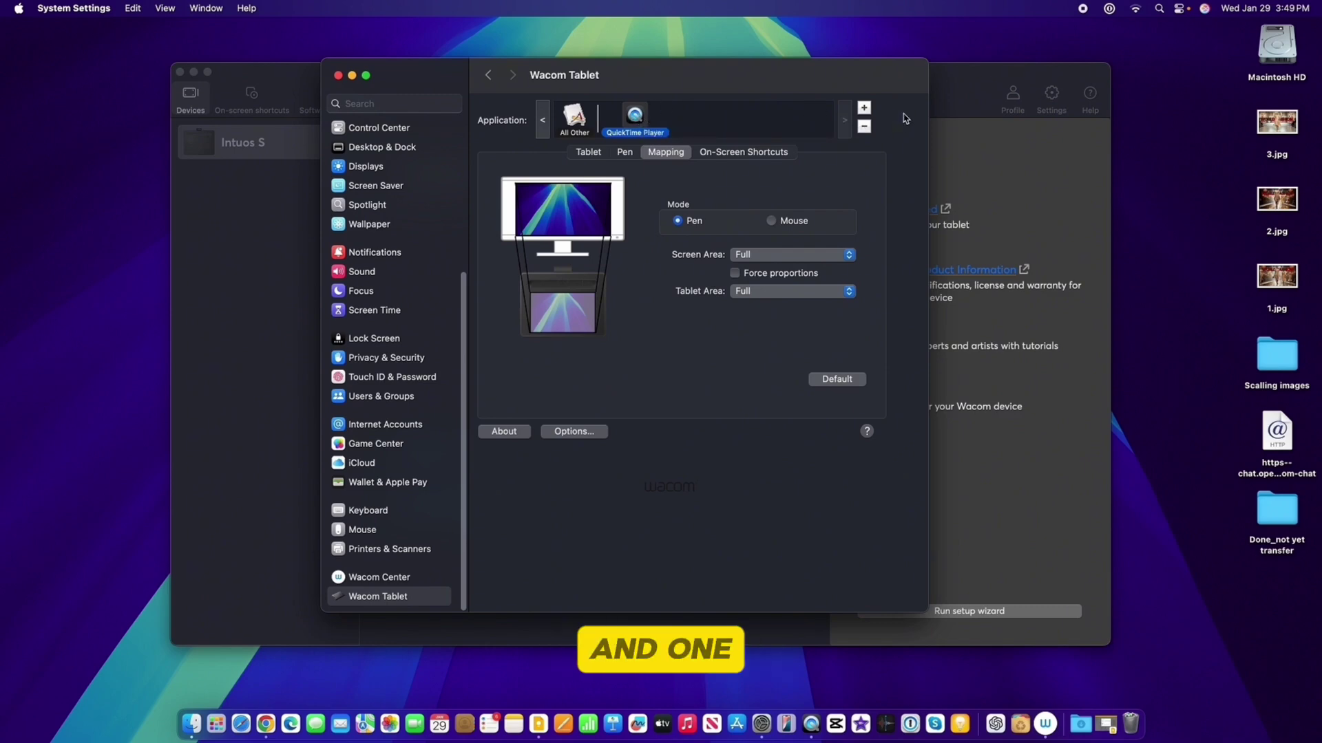
Add iMovie from the Applications folder as another app with its own tablet settings.
click(866, 111)
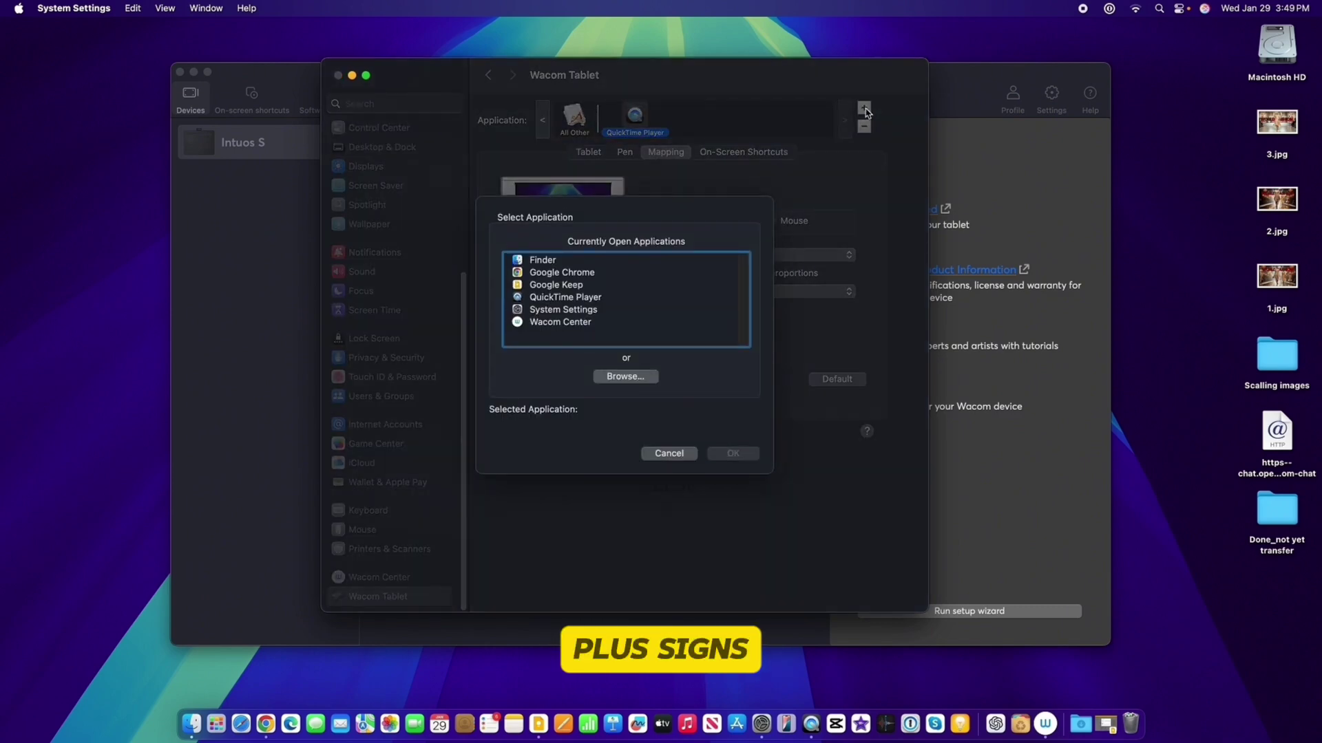
click(623, 377)
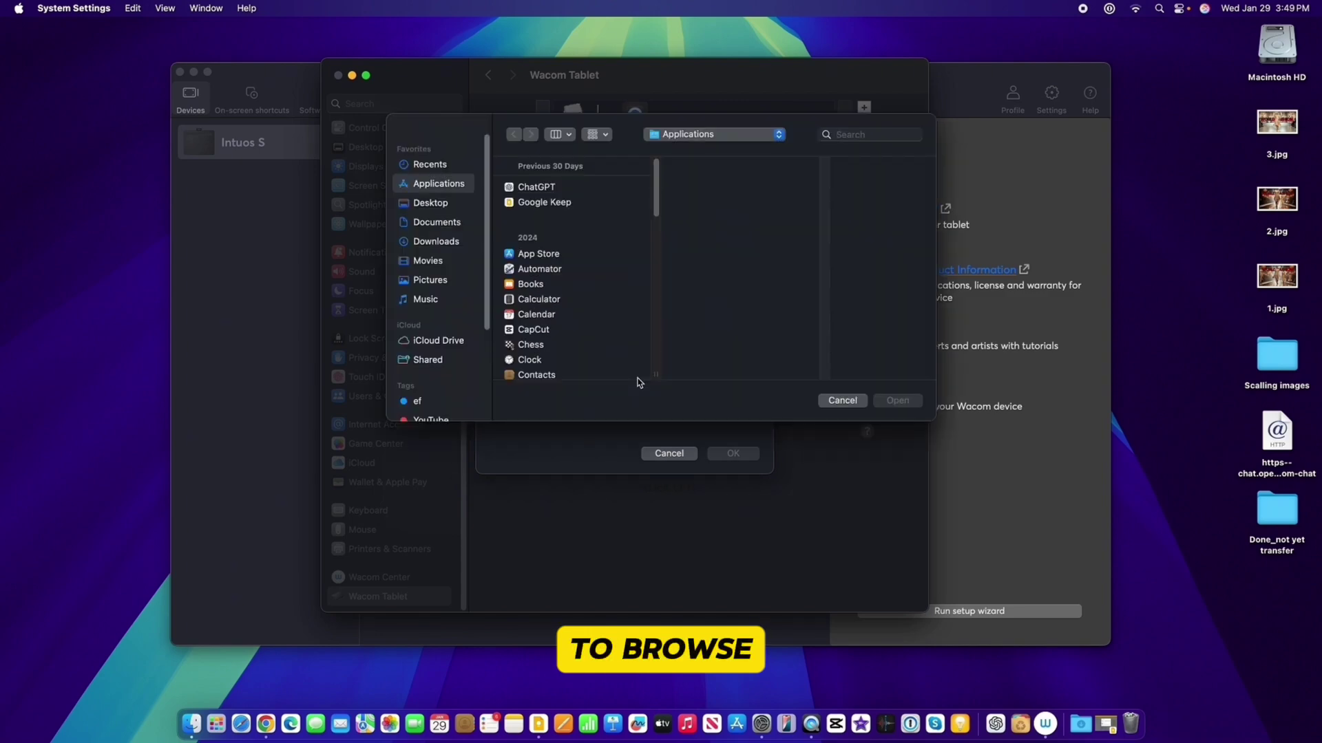
mouse_move(659, 180)
mouse_down()
mouse_move(679, 337)
mouse_move(667, 177)
mouse_up()
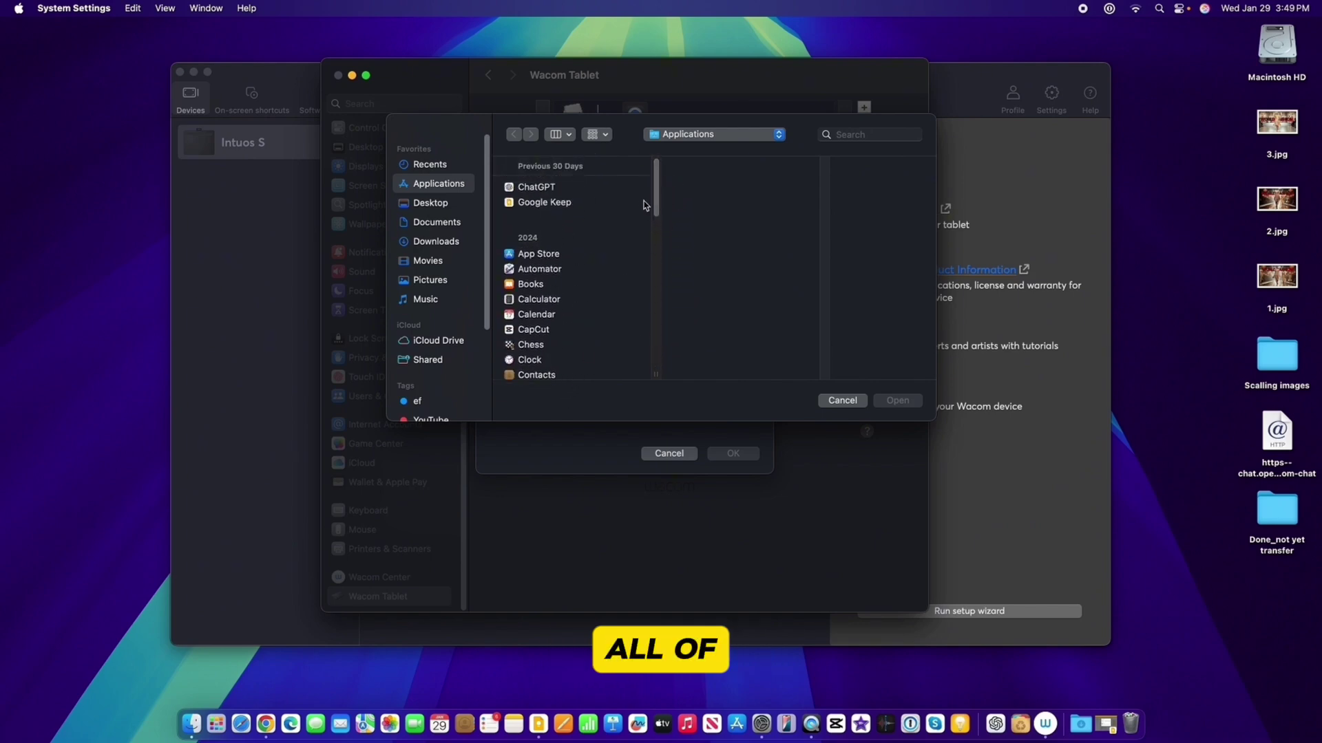
drag(655, 196, 654, 255)
click(528, 279)
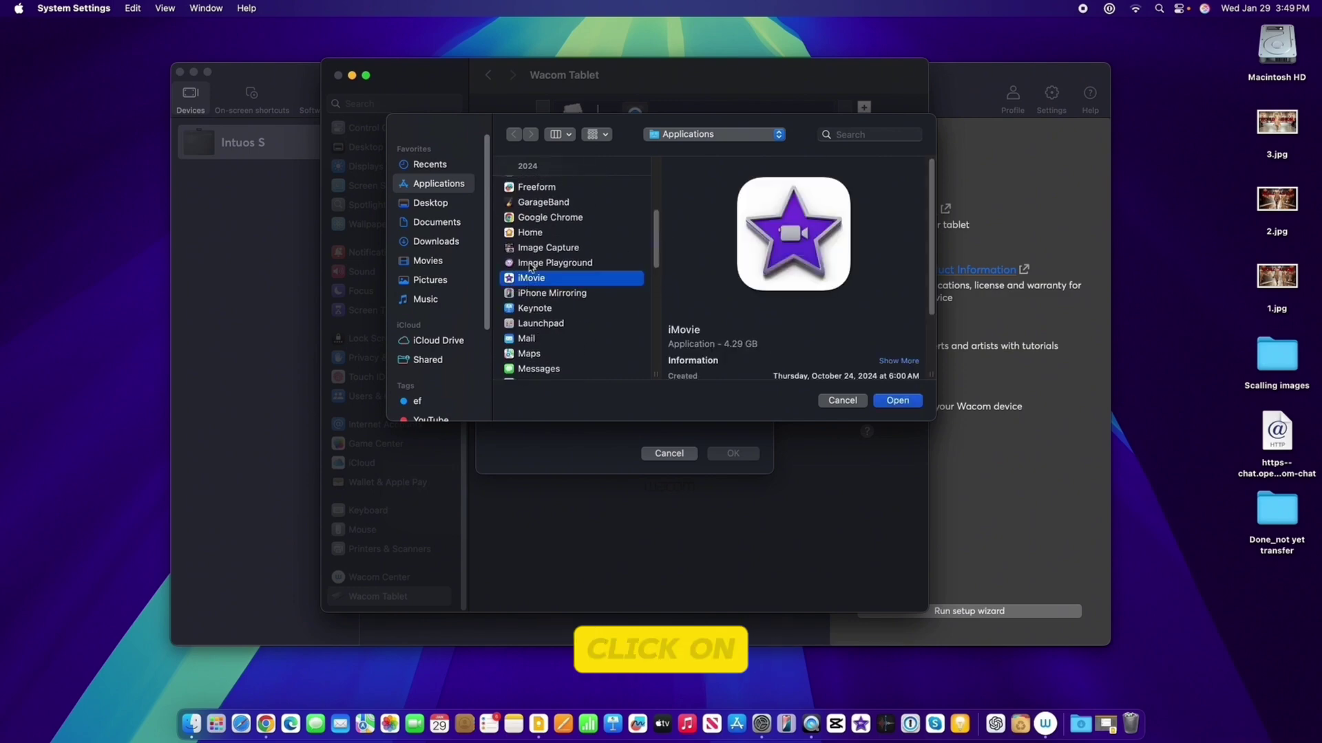
click(900, 405)
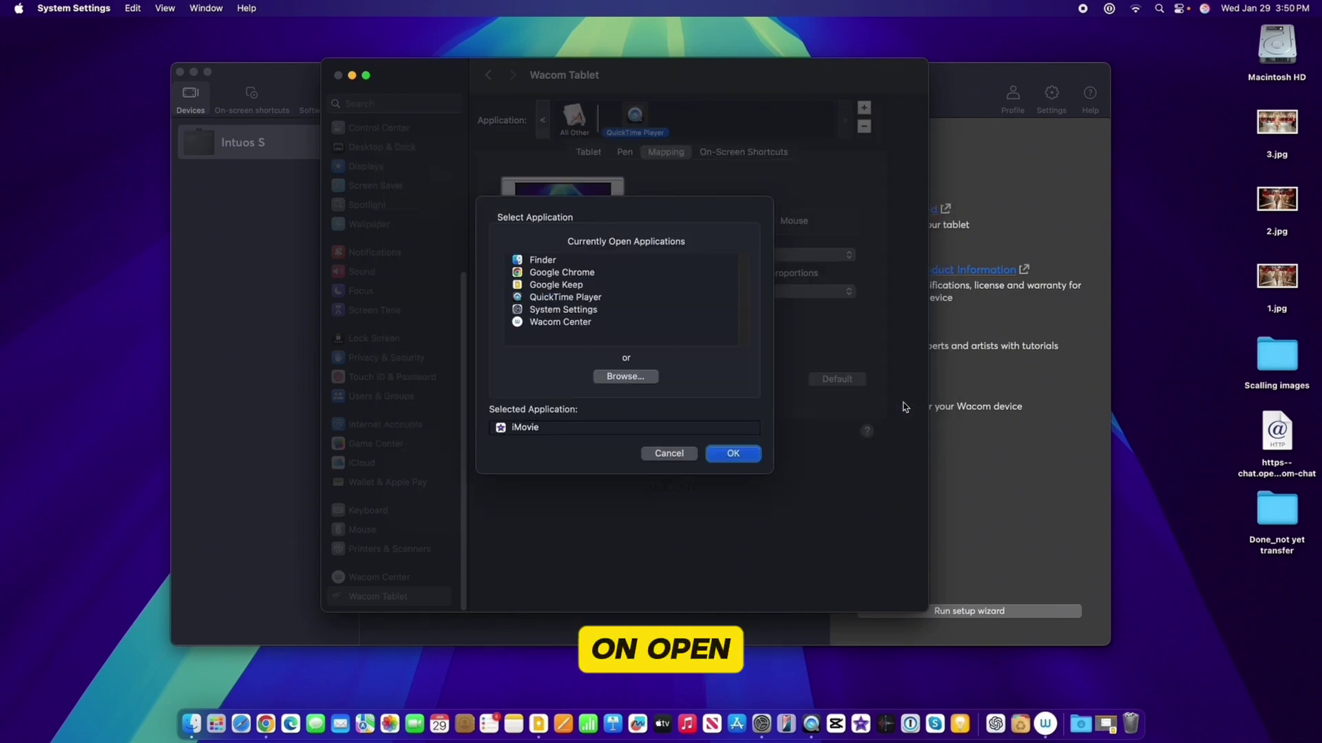
click(741, 455)
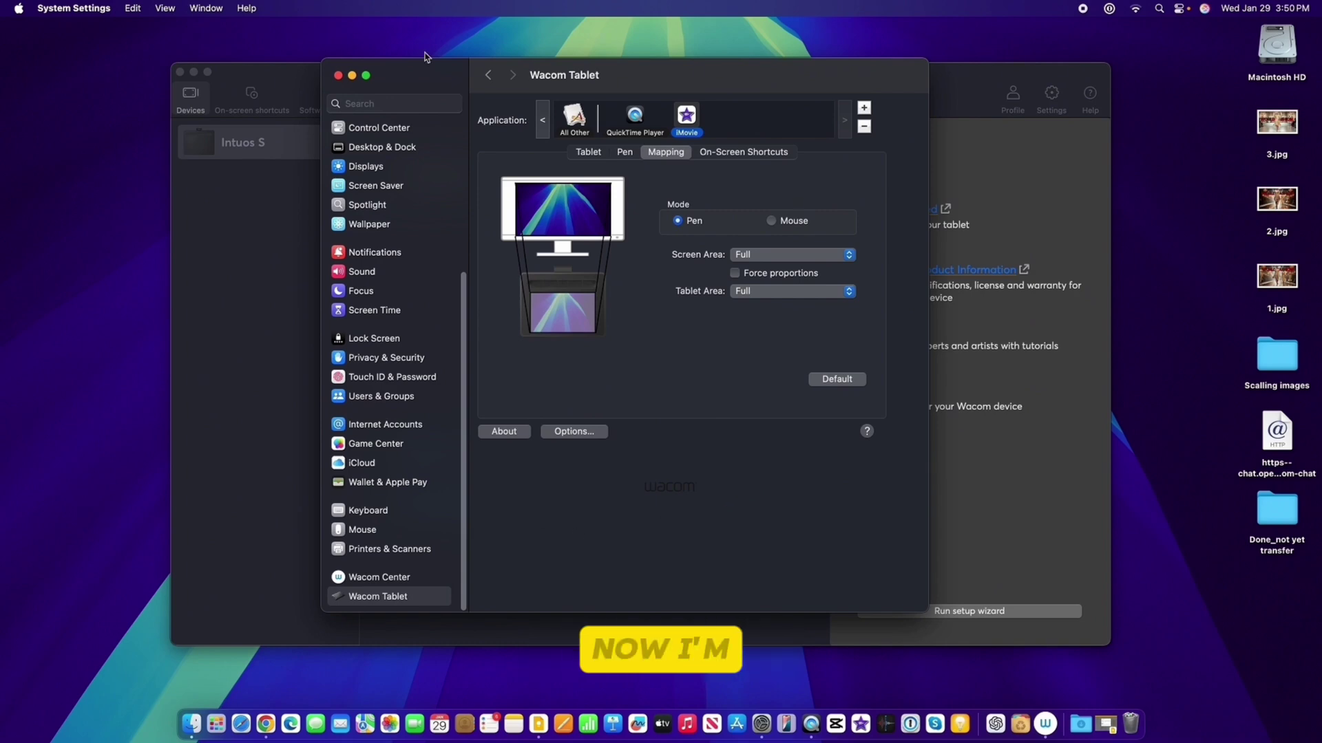
Close System Settings and Wacom Center, and open Google Chrome with the Encoder Fashion profile.
click(338, 75)
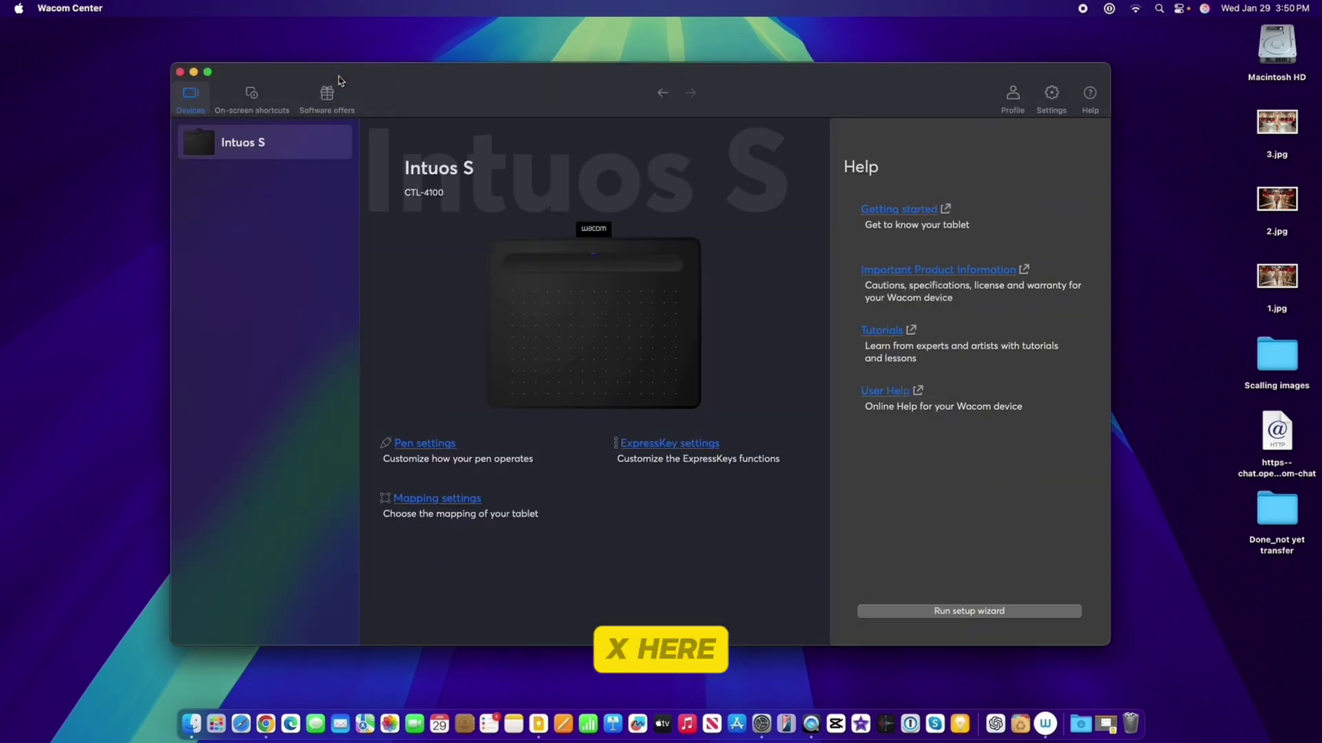
click(181, 73)
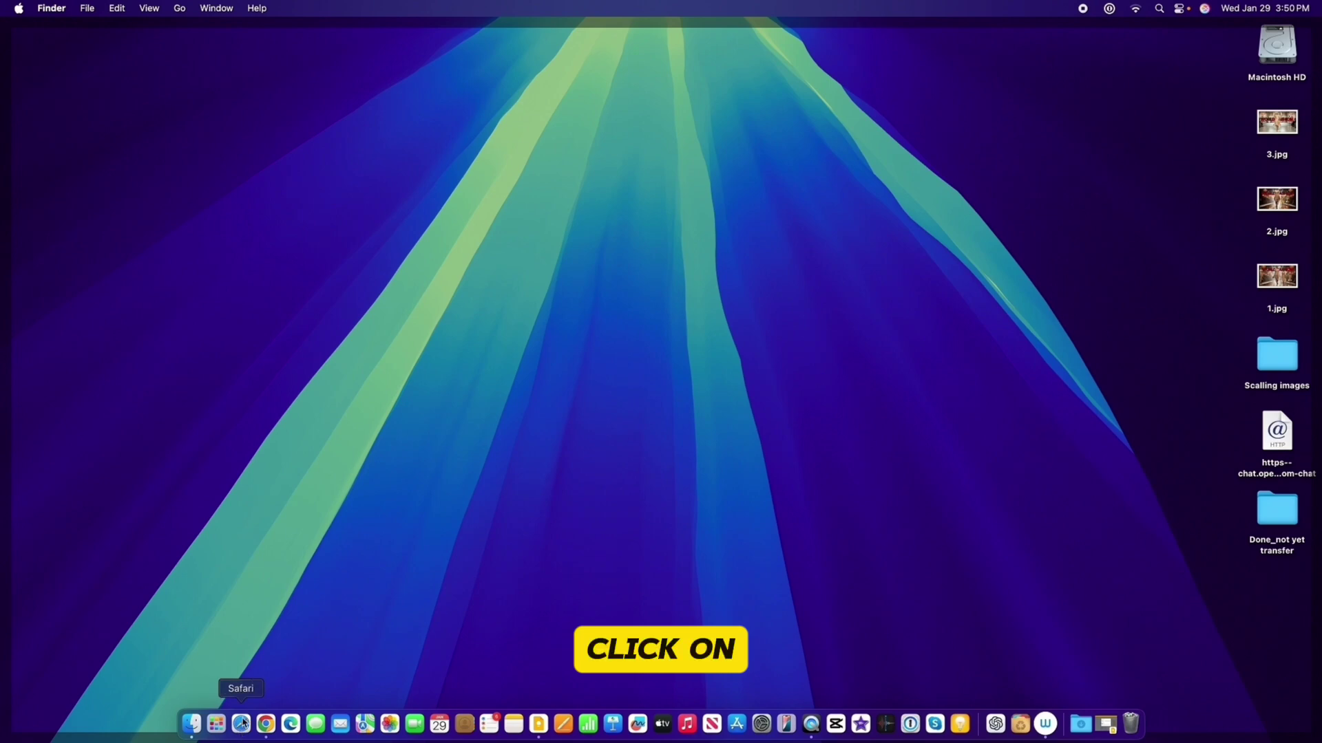
click(266, 724)
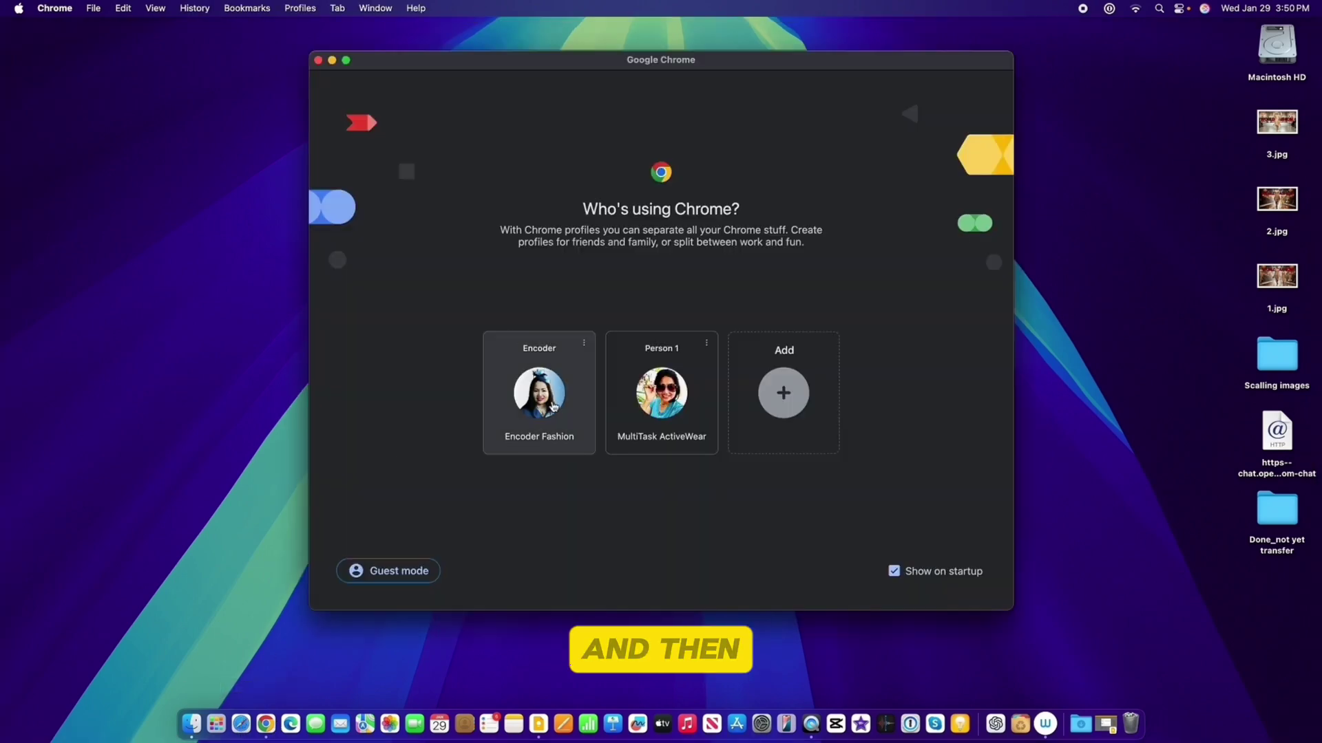
click(553, 406)
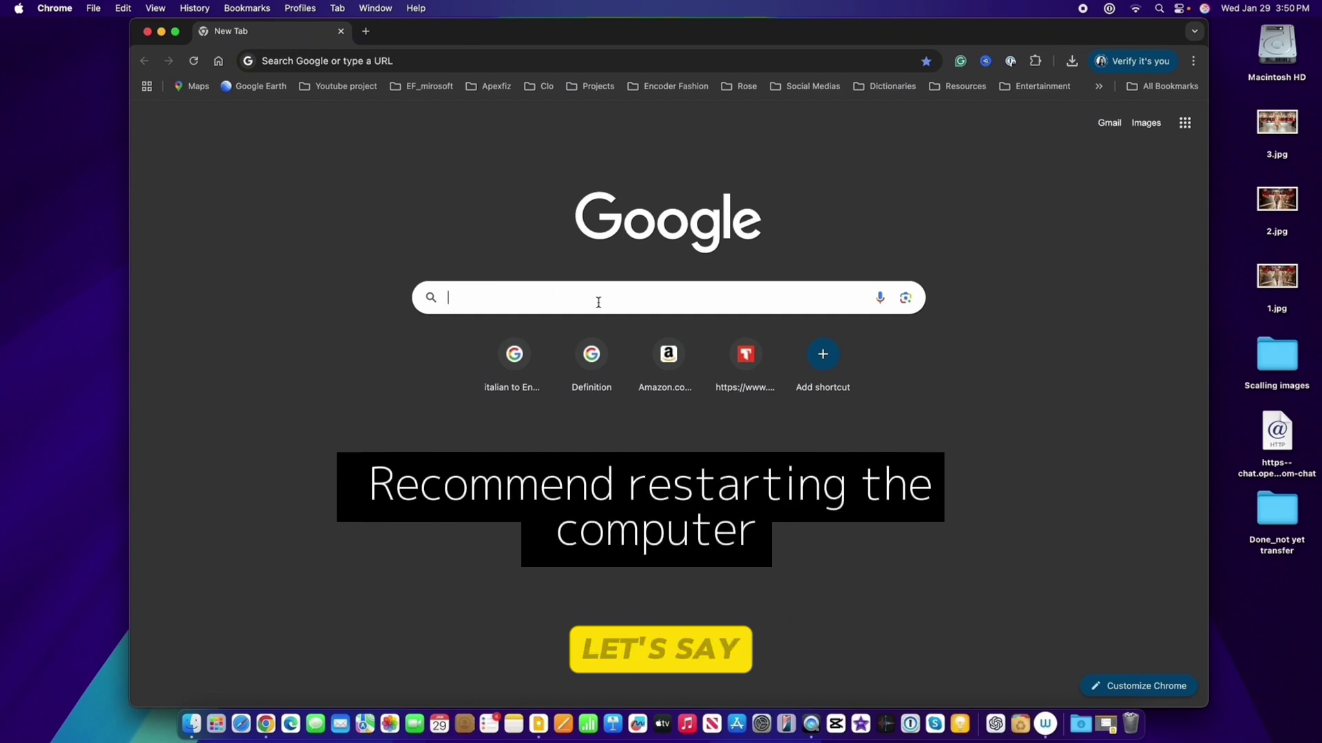
Search Google for "wacom tablet software", open the "Download the latest Wacom driver" result, and activate its product search.
text(wacom tablet s)
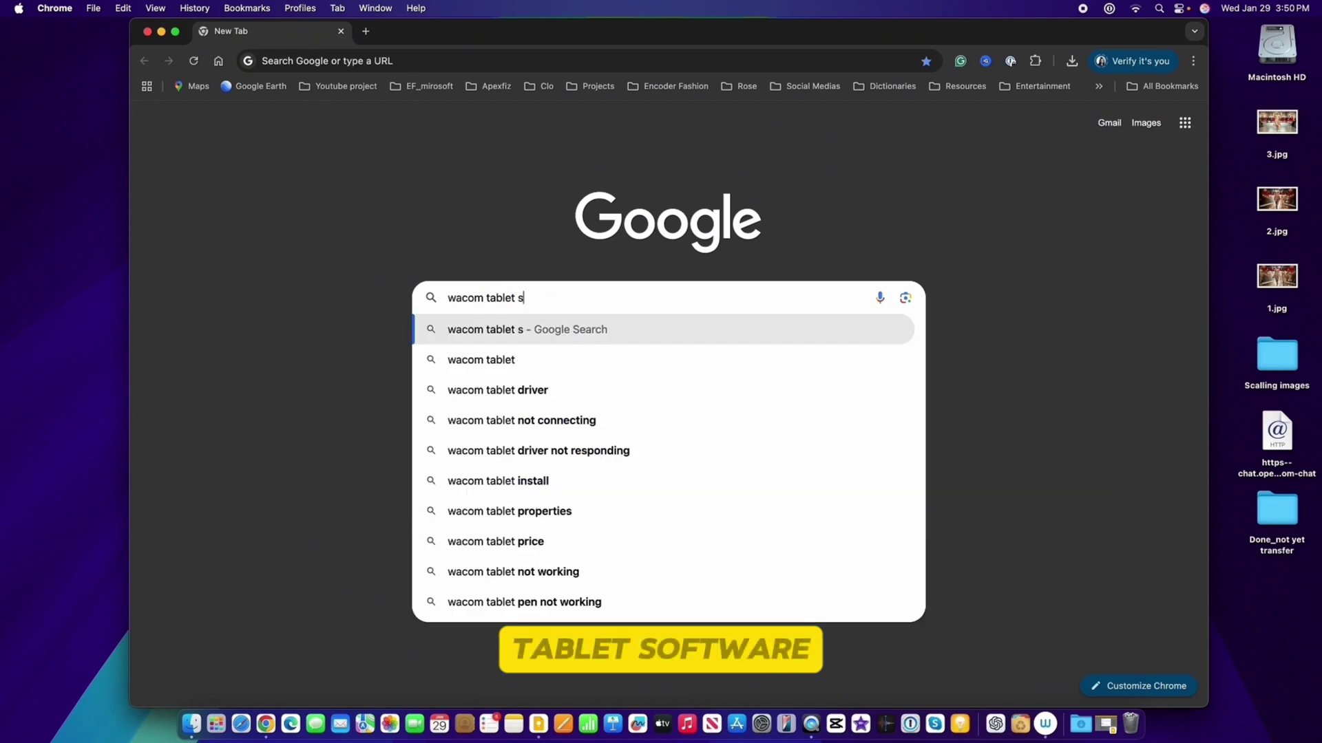
text(o)
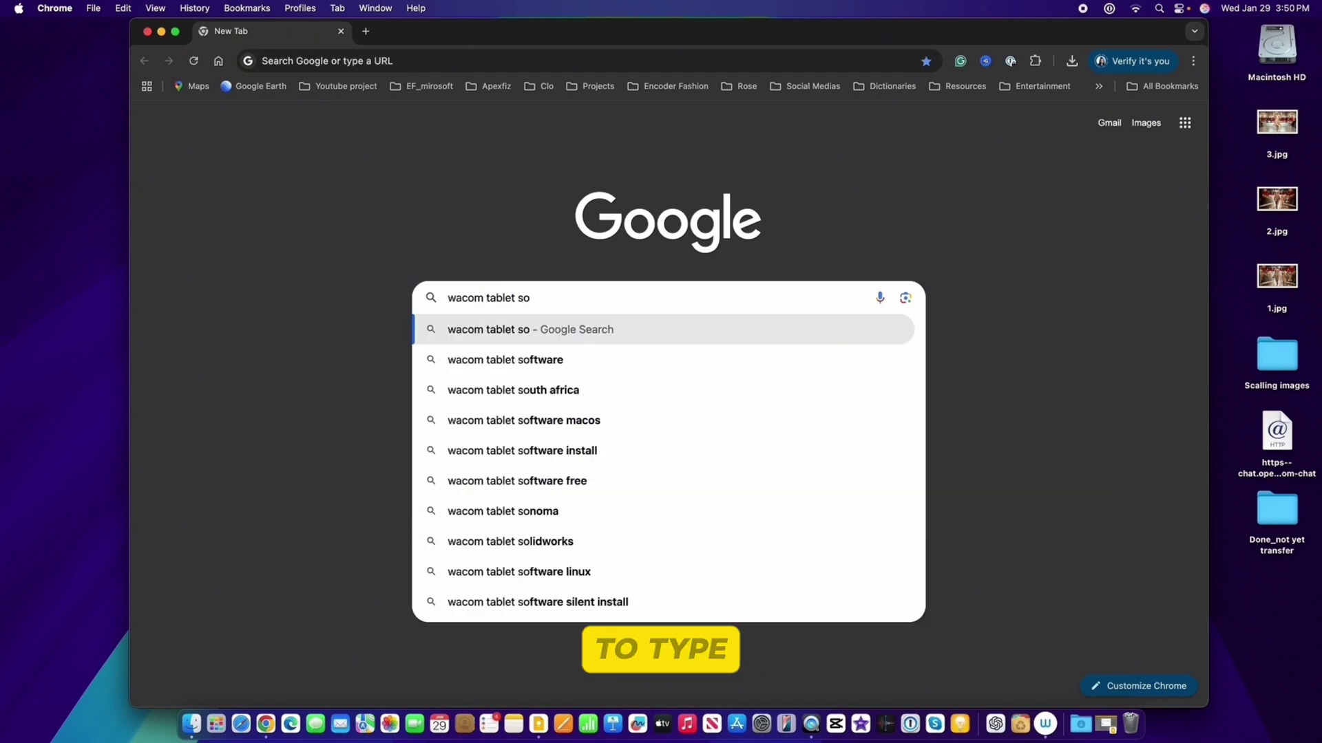
text(ftware)
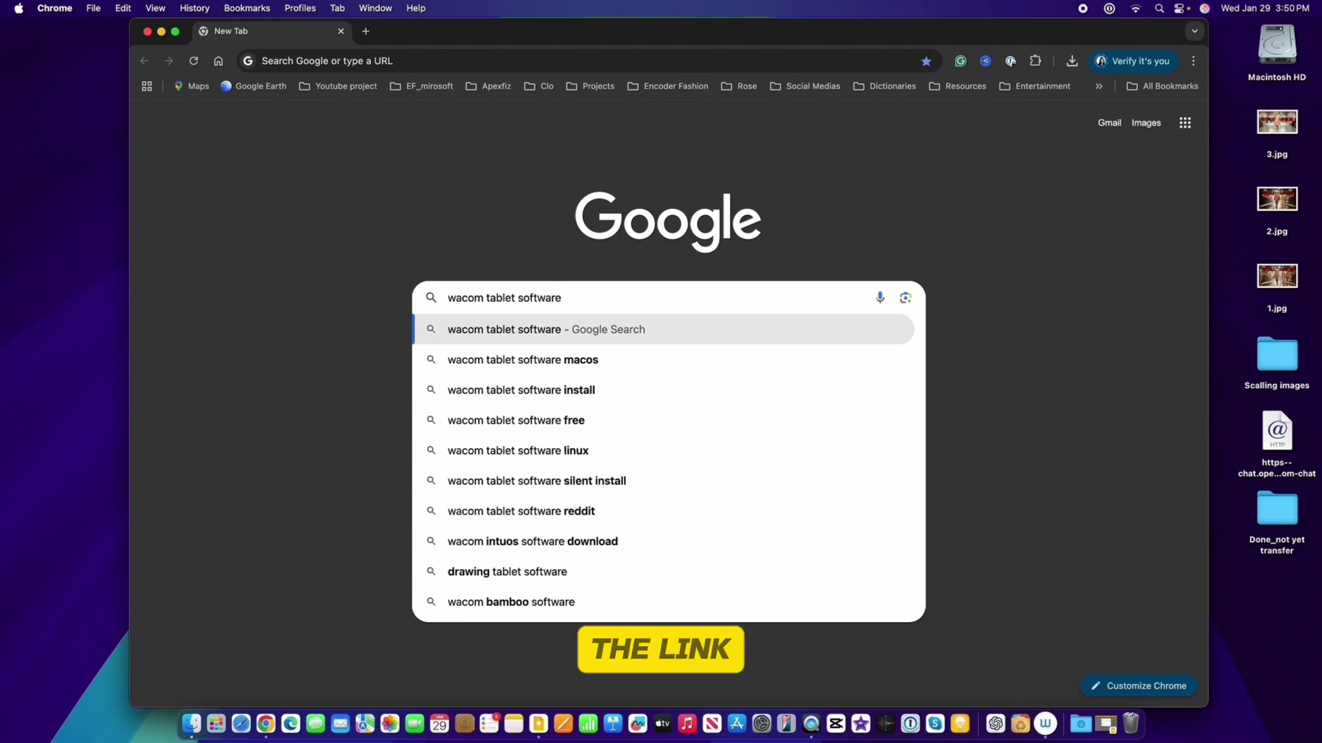
key(Return)
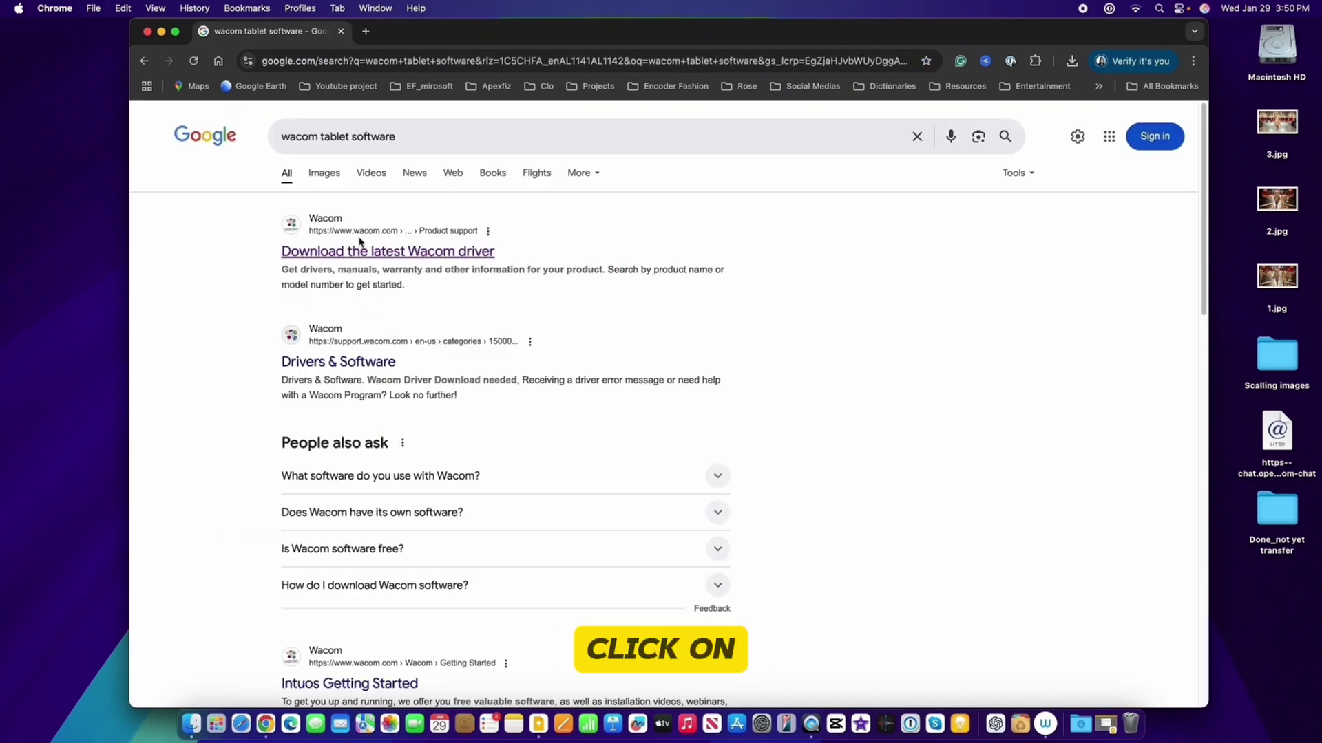
click(439, 254)
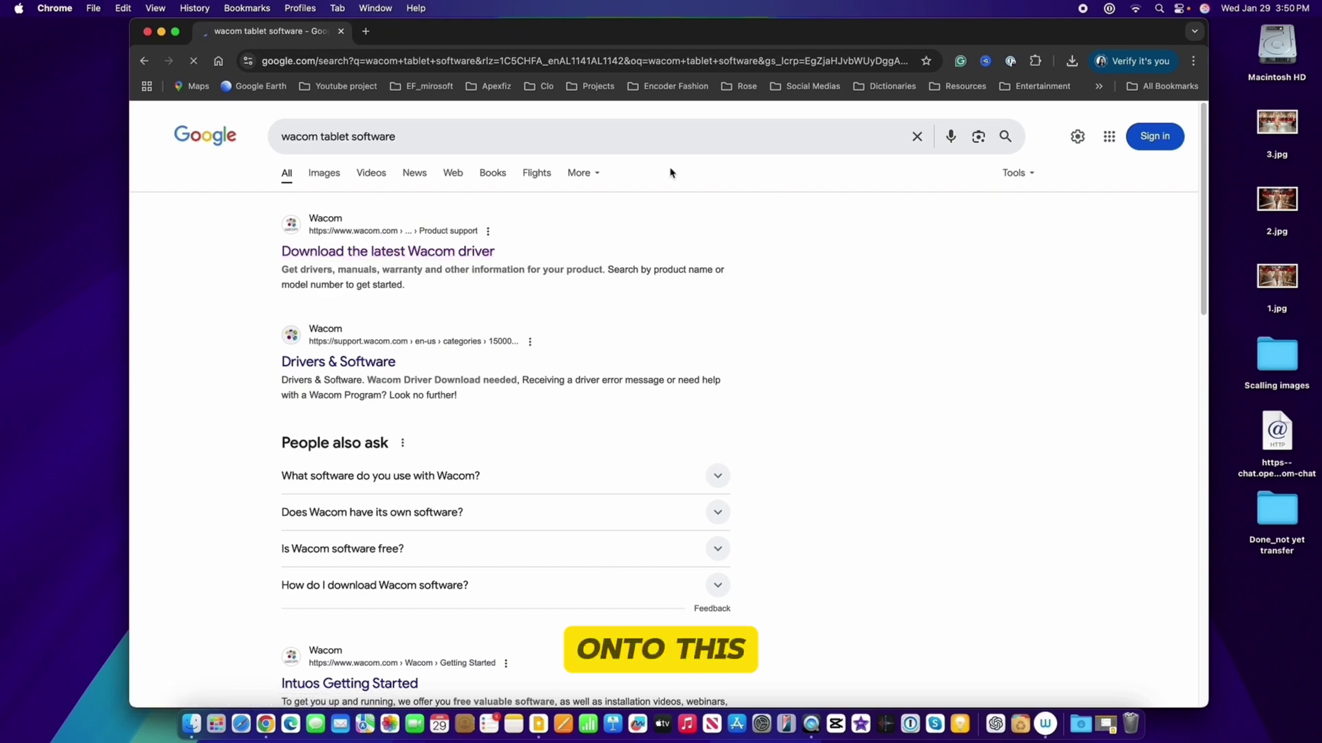
click(693, 404)
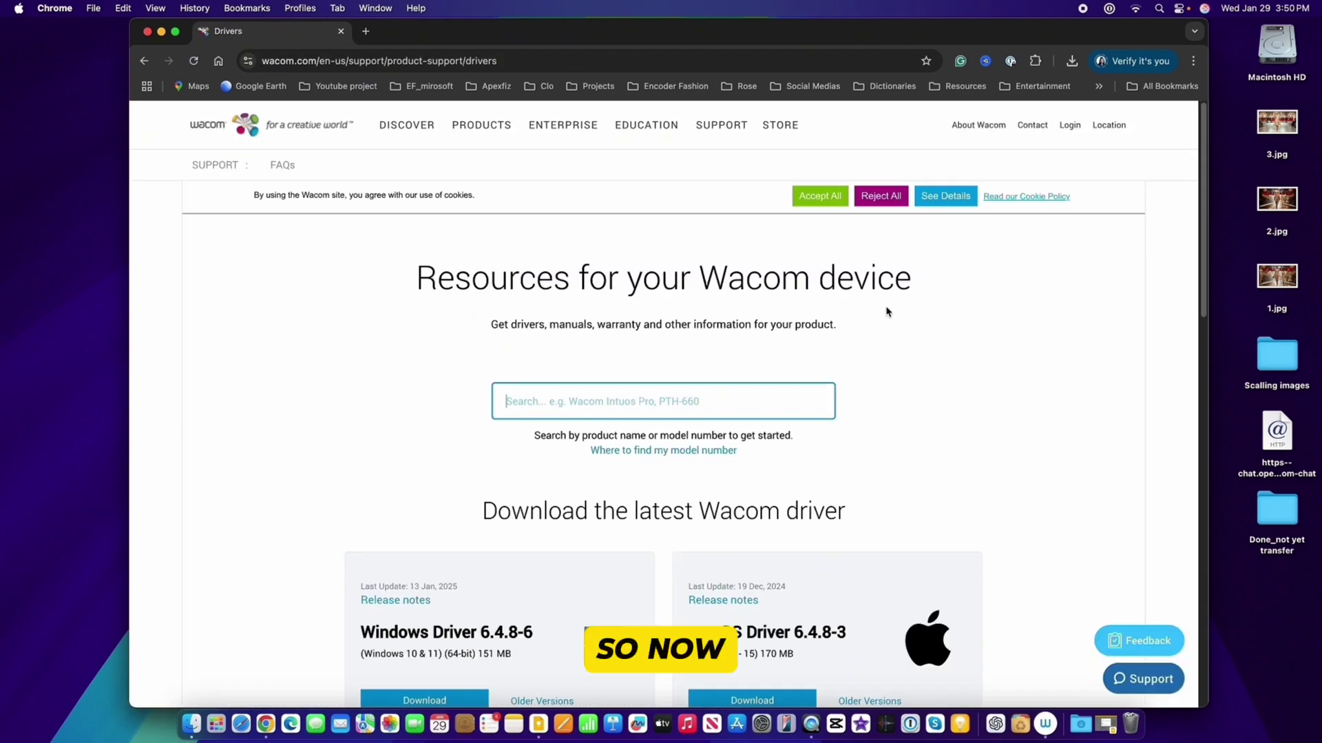